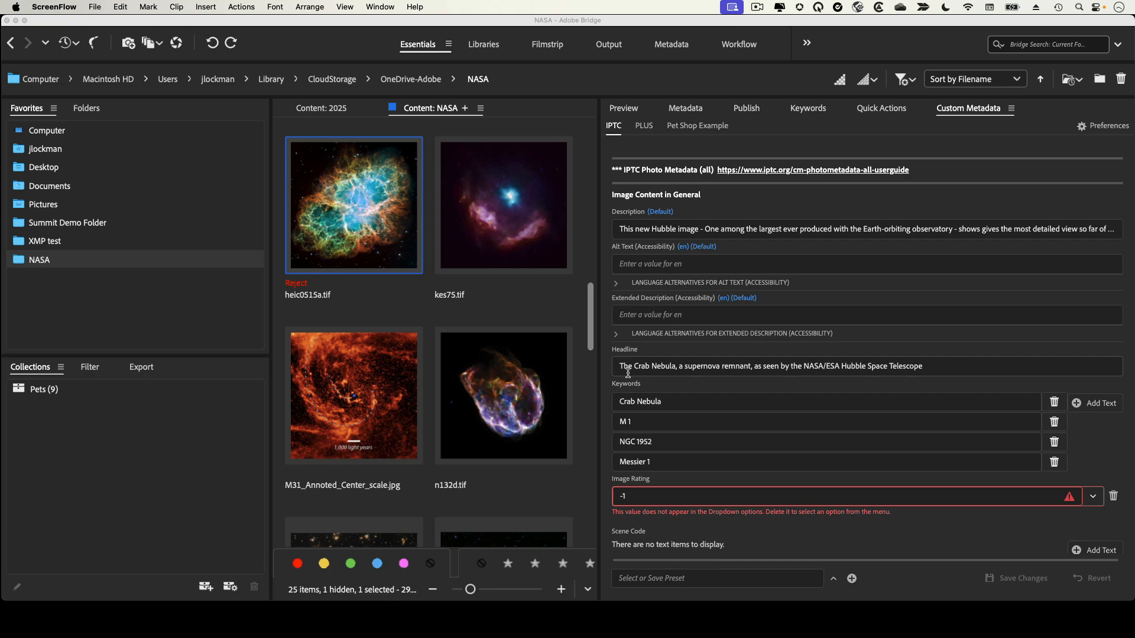
# Open the Custom Metadata panel's What's New screen, browse its feature and update pages, and close it.
pyautogui.click(1010, 114)
pyautogui.click(1010, 112)
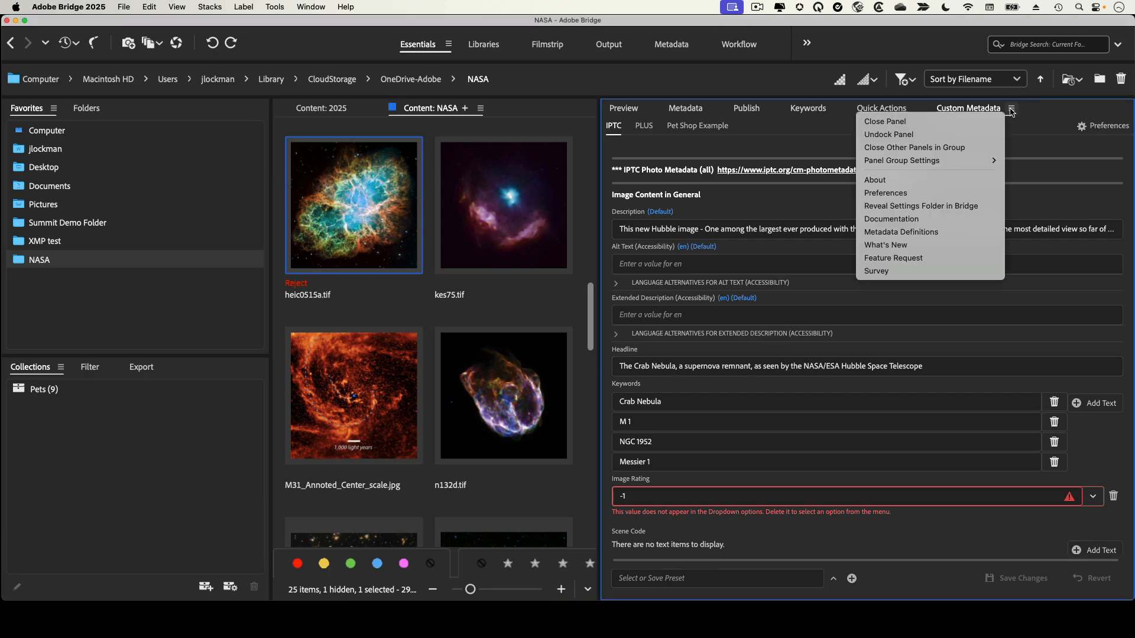
pyautogui.click(885, 248)
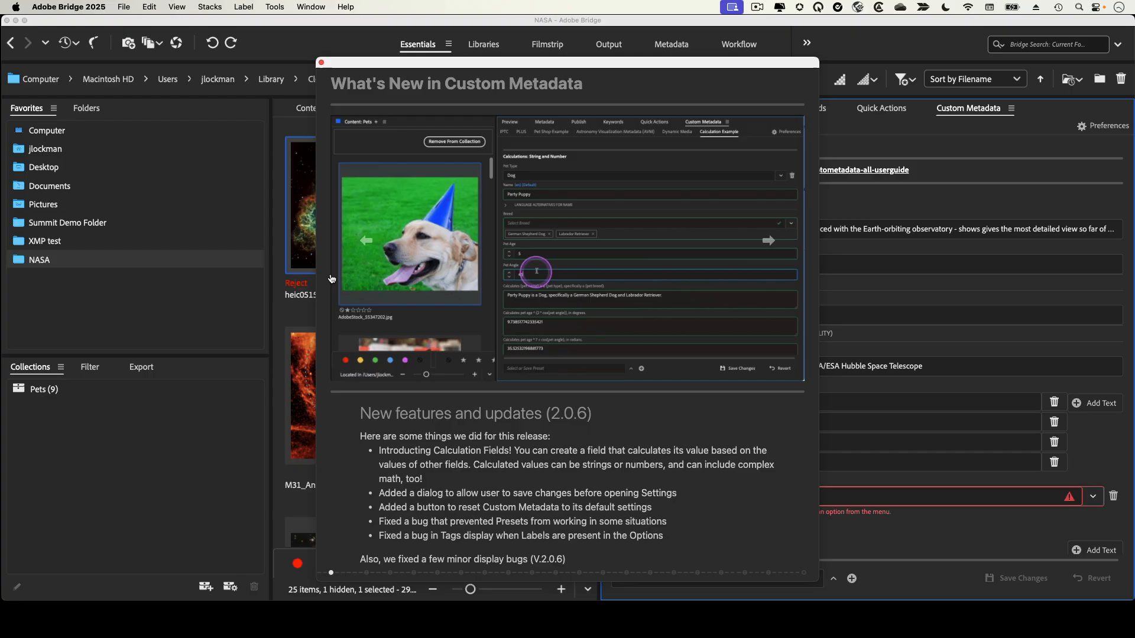
pyautogui.click(367, 242)
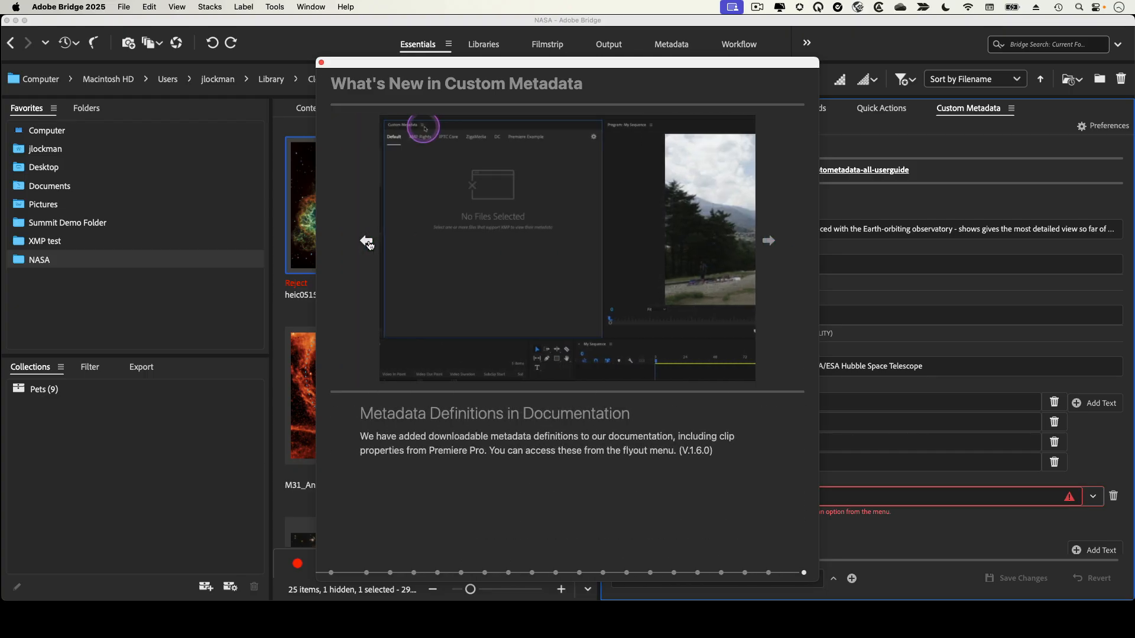
pyautogui.click(367, 242)
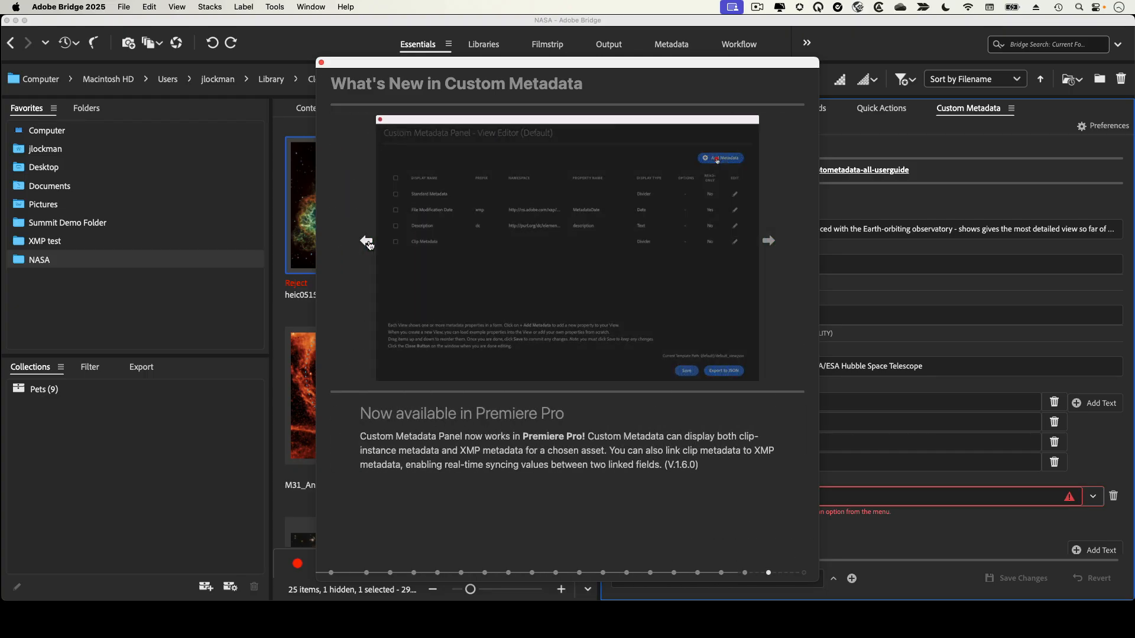
pyautogui.click(769, 242)
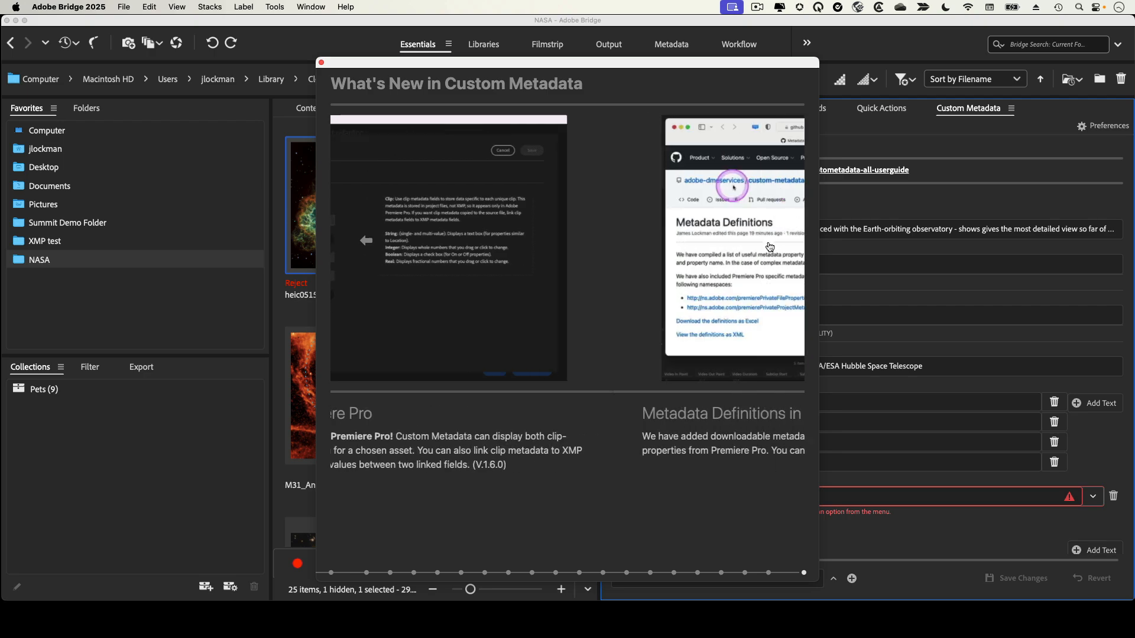
pyautogui.click(769, 242)
pyautogui.click(769, 242)
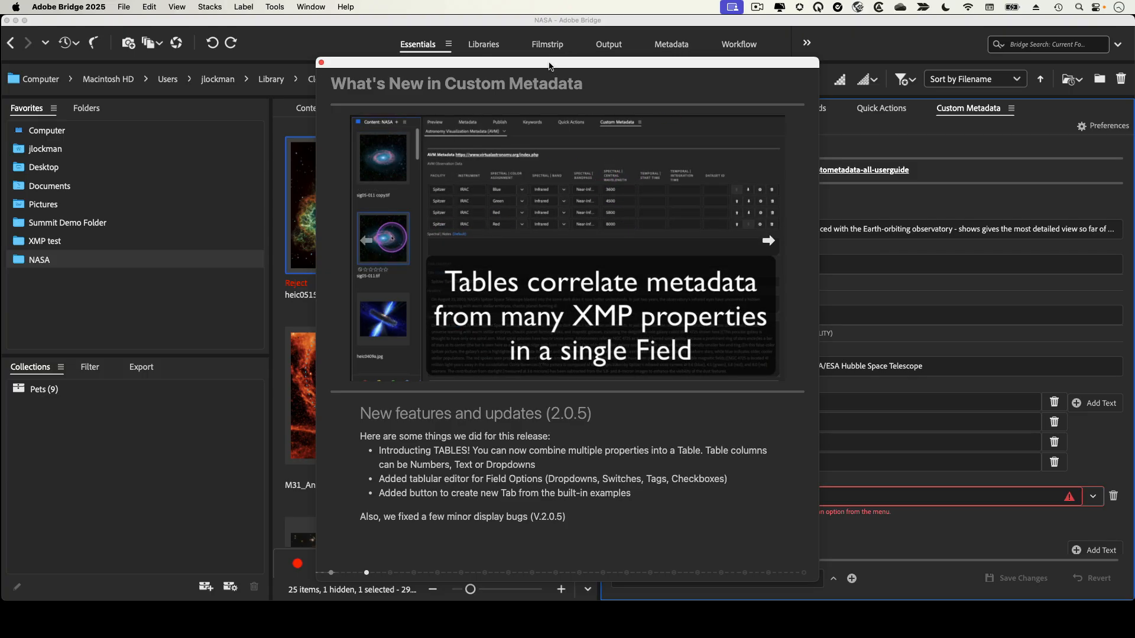
pyautogui.moveTo(550, 66); pyautogui.dragTo(1134, 145)
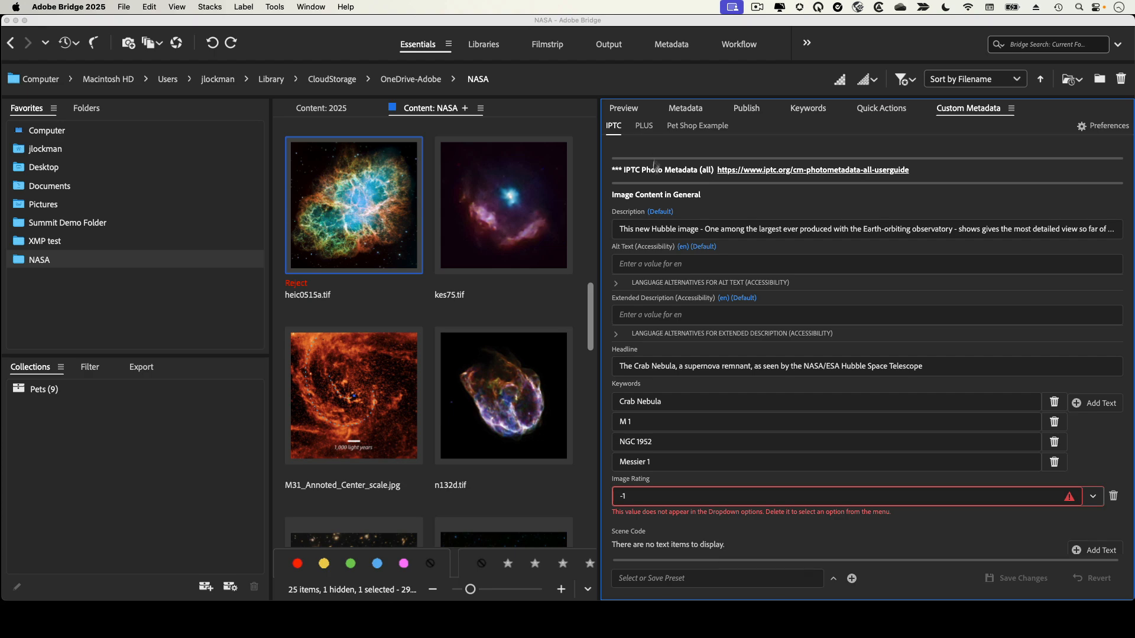
# Check the PLUS and Pet Shop Example views and reset the Custom Metadata panel to its default settings.
pyautogui.click(644, 126)
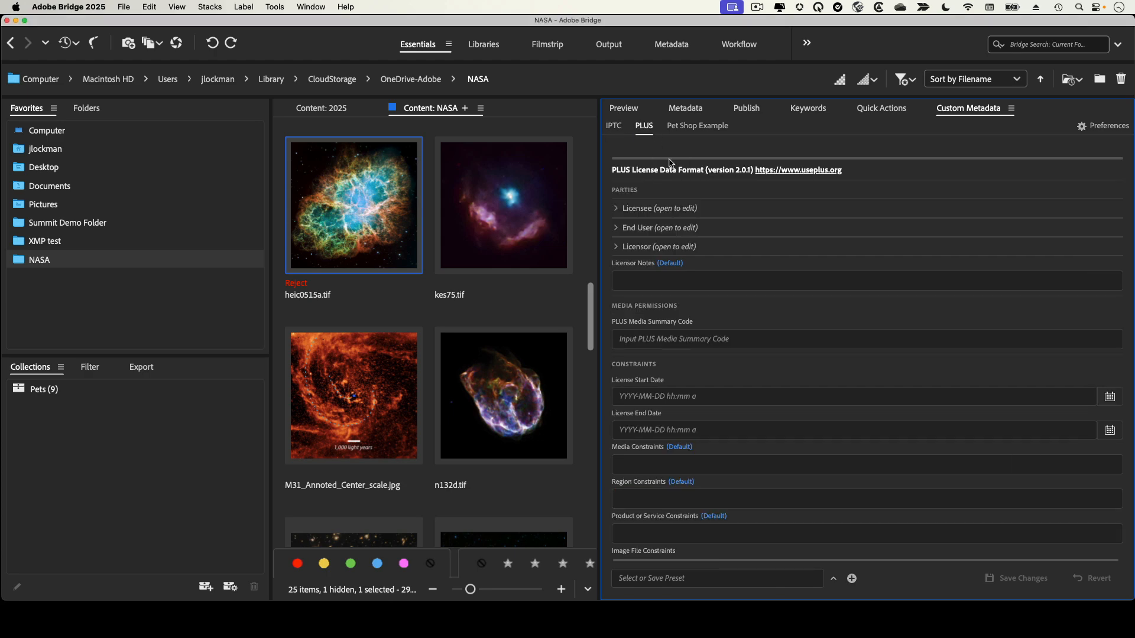
pyautogui.click(711, 133)
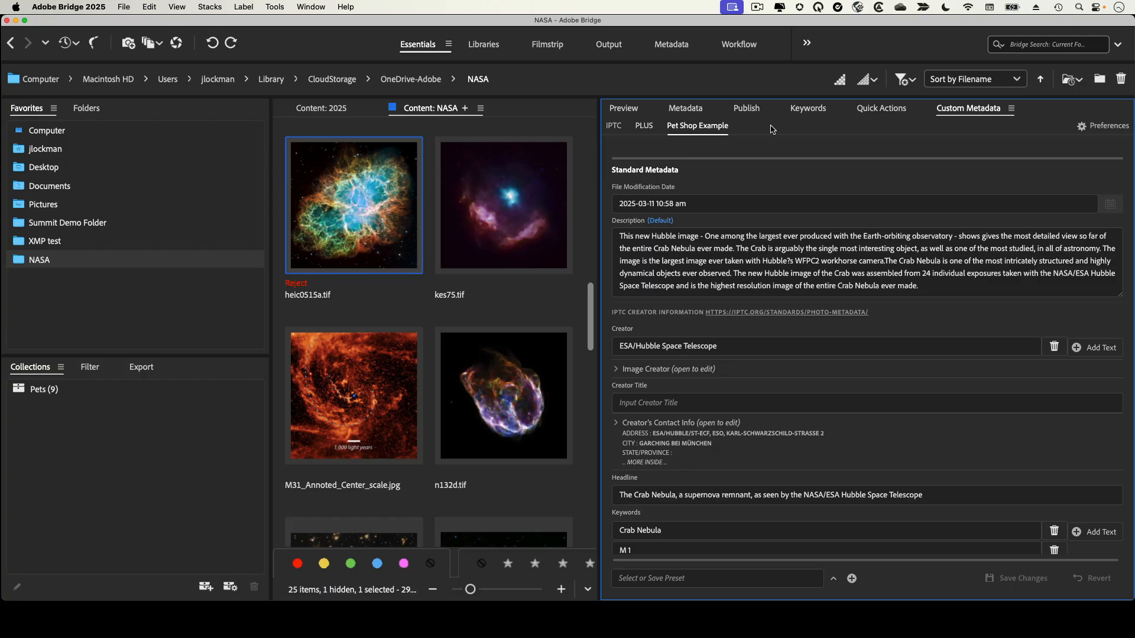
pyautogui.click(1102, 126)
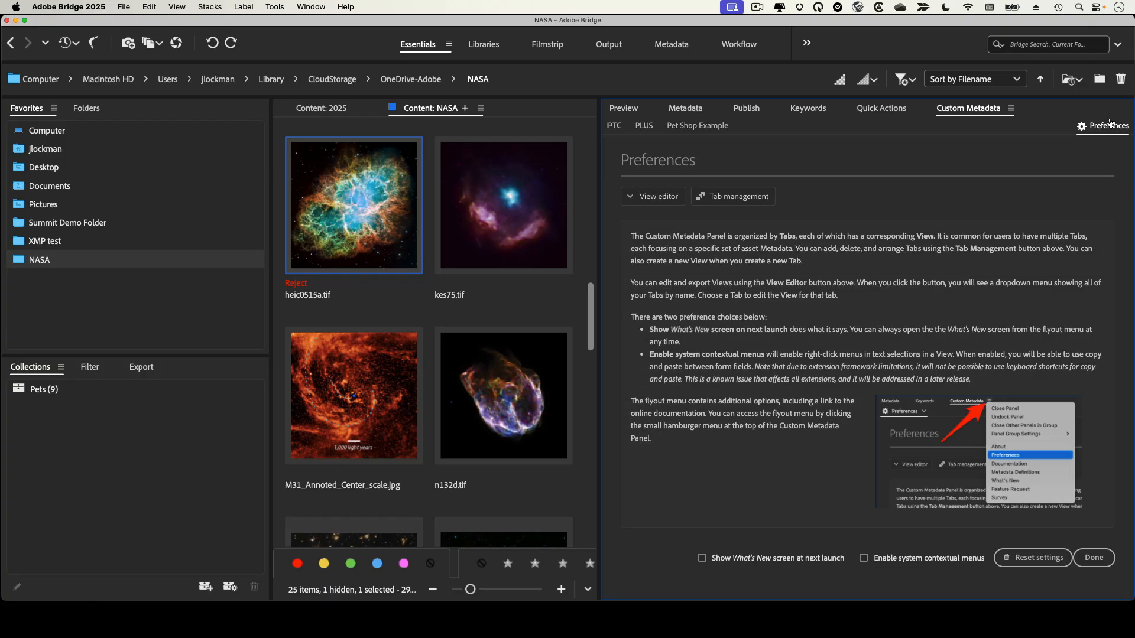
pyautogui.click(1038, 558)
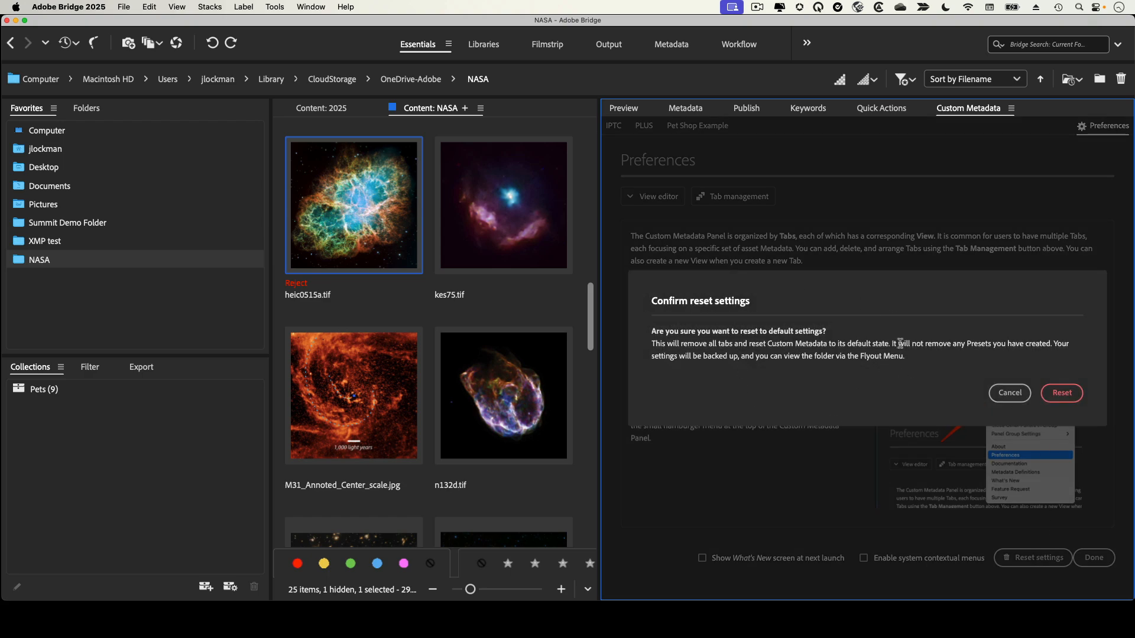
pyautogui.moveTo(893, 343); pyautogui.dragTo(1027, 355)
pyautogui.click(937, 371)
pyautogui.click(1072, 393)
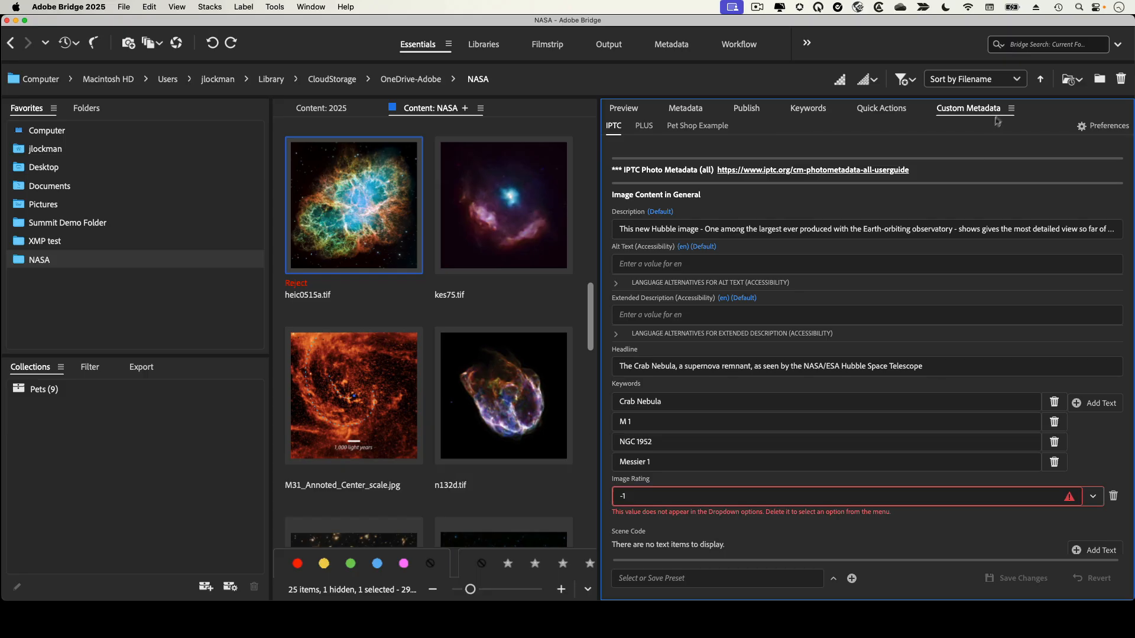
# Reveal the Custom Metadata panel's settings folder in Bridge and shrink the thumbnails until every file fits in view.
pyautogui.click(1011, 108)
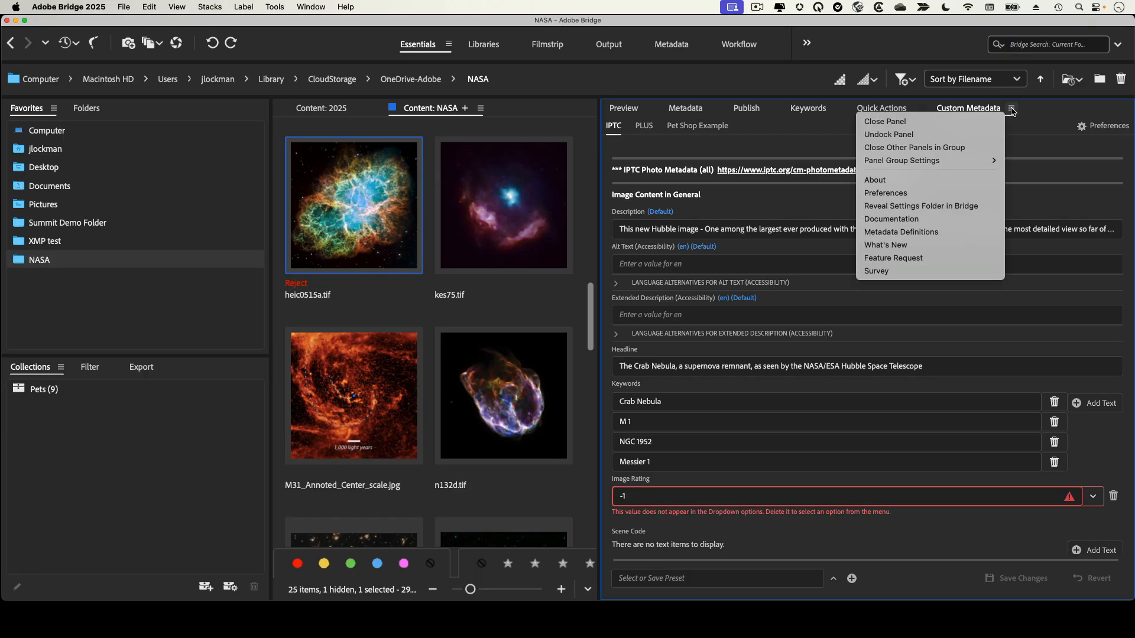
pyautogui.click(970, 208)
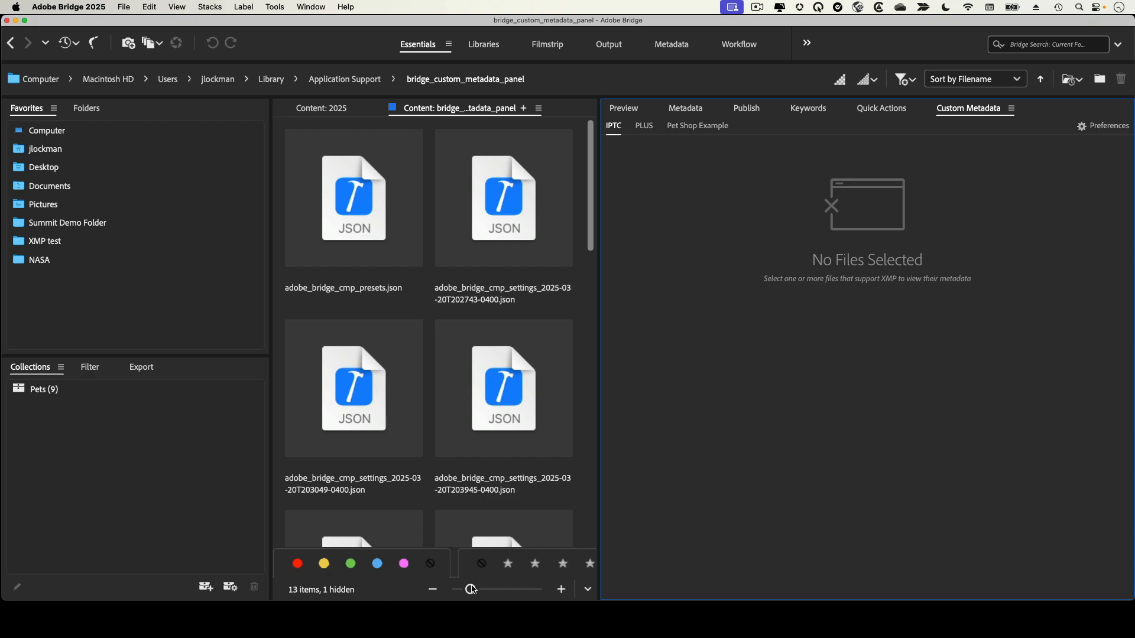
pyautogui.moveTo(471, 590); pyautogui.dragTo(466, 590)
pyautogui.moveTo(479, 589); pyautogui.dragTo(456, 591)
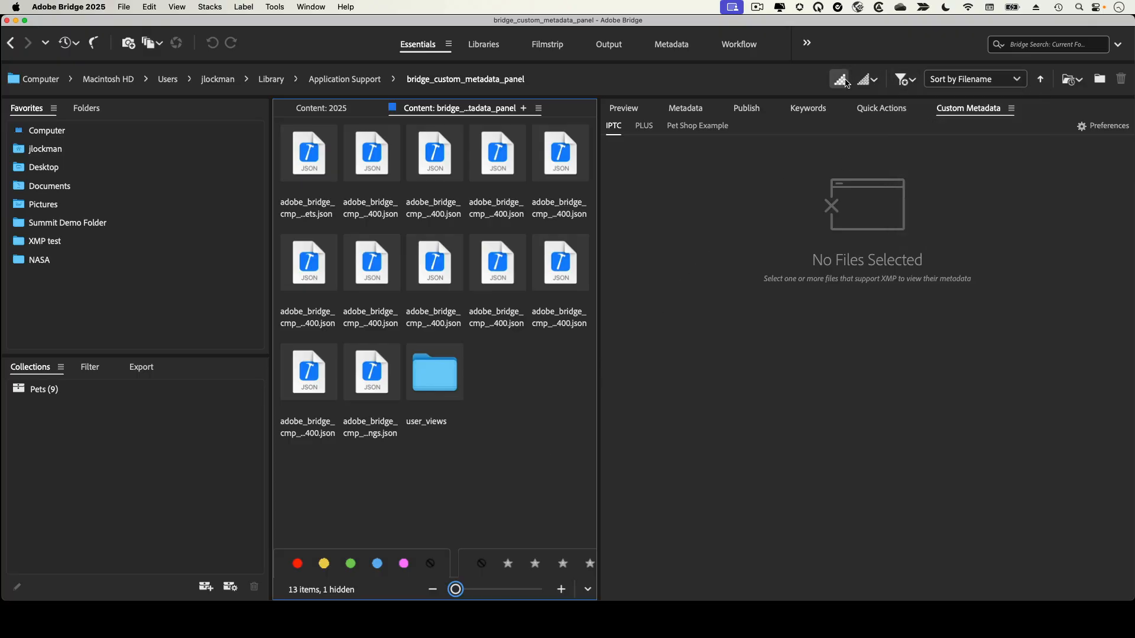
pyautogui.click(790, 82)
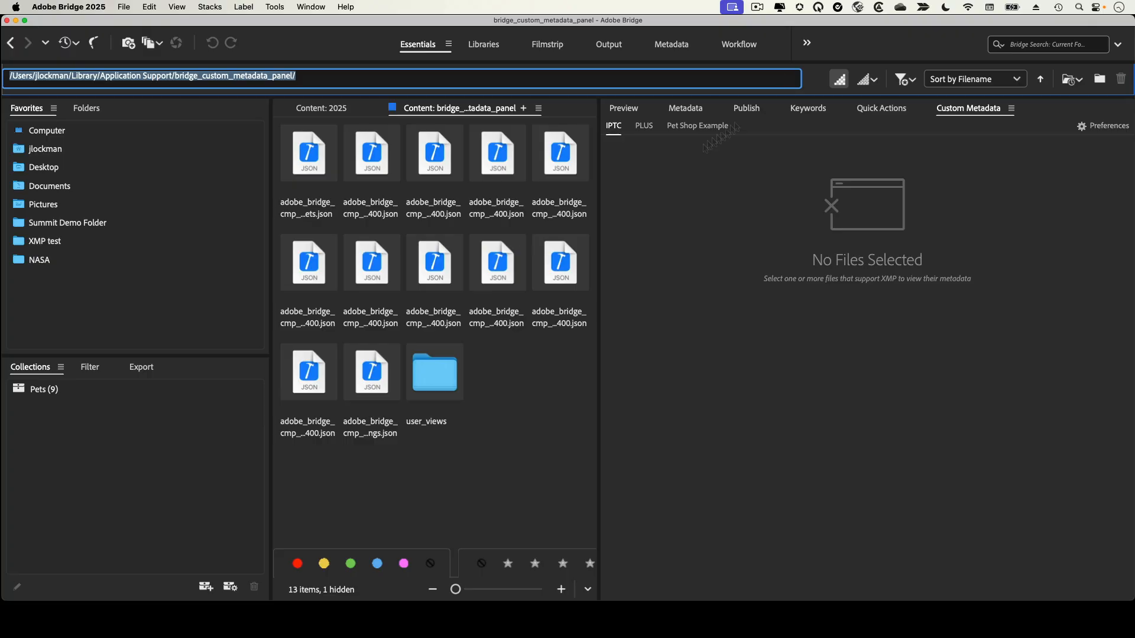
pyautogui.click(535, 384)
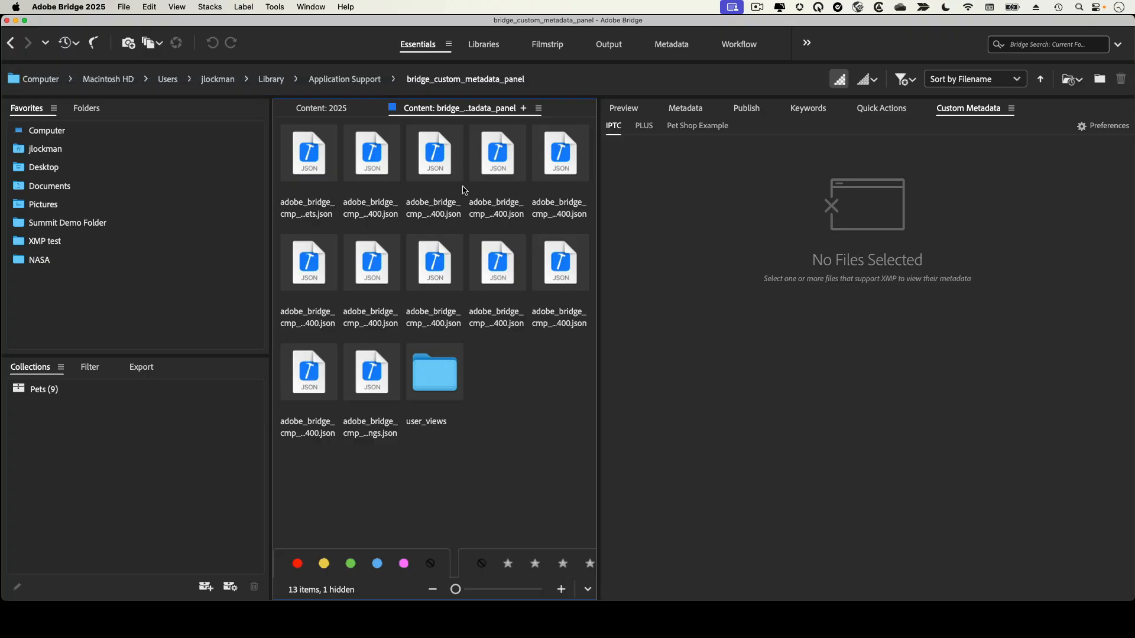
# Look over the dated settings backup JSON files among the thumbnails and clear the selection.
pyautogui.click(562, 154)
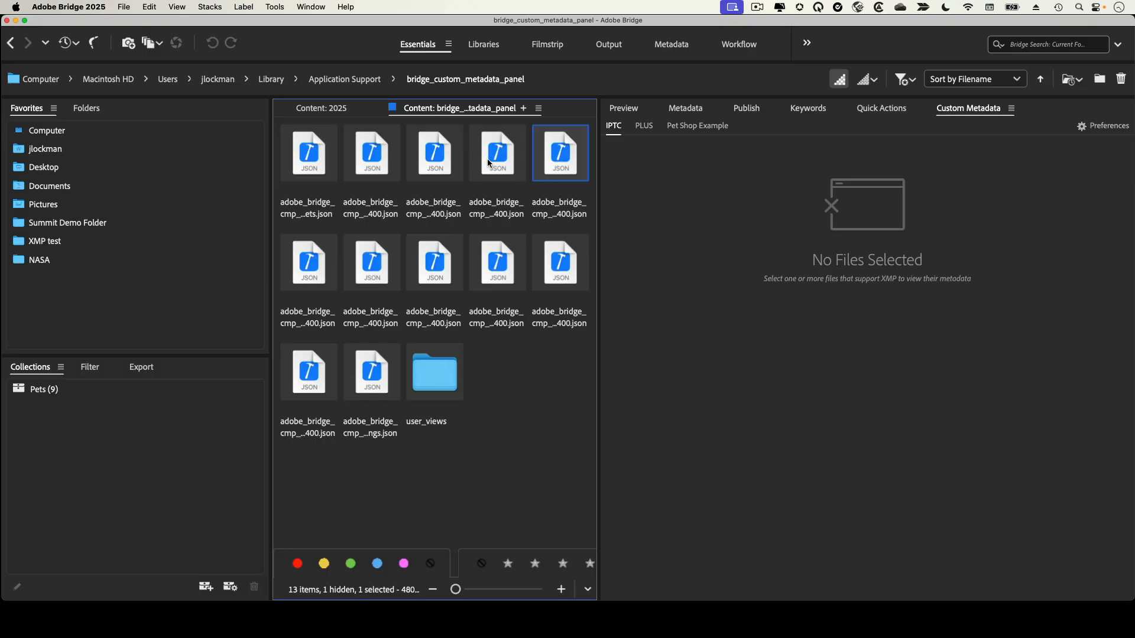
pyautogui.click(488, 160)
pyautogui.click(421, 159)
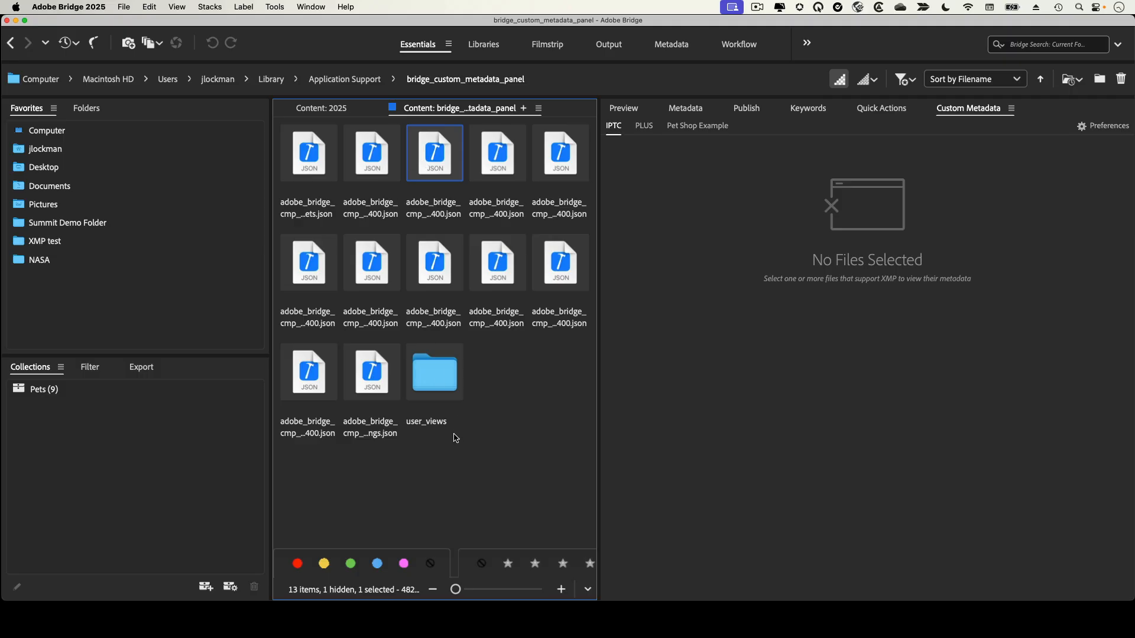
pyautogui.click(518, 354)
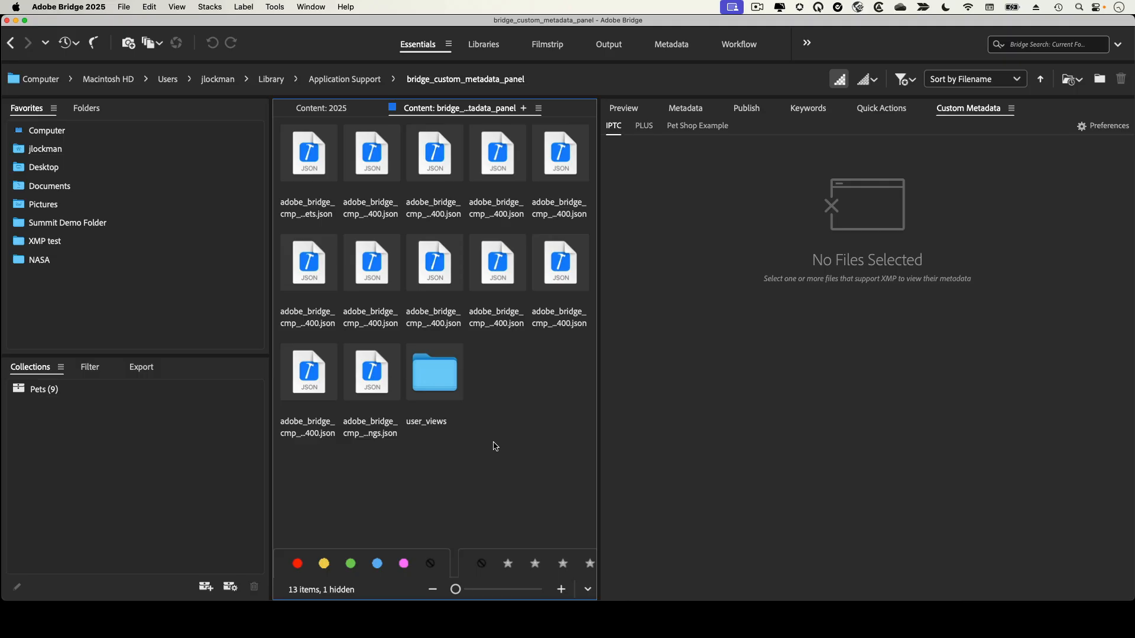
# Reveal the bridge_custom_metadata_panel folder in Finder and bring its window into view.
pyautogui.rightClick(492, 369)
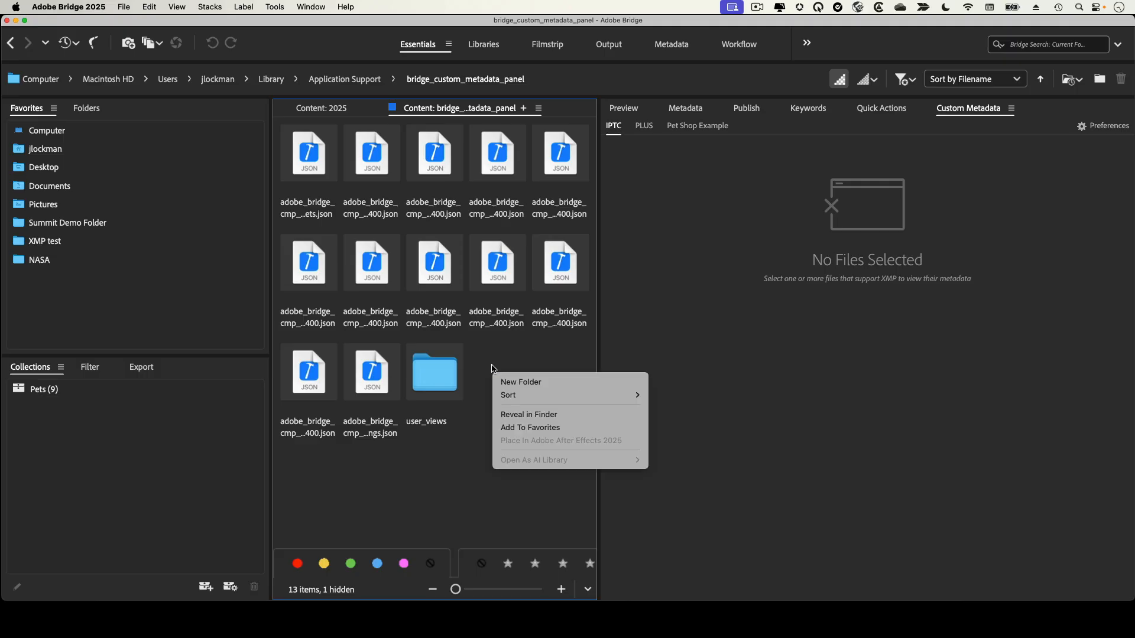
pyautogui.click(528, 414)
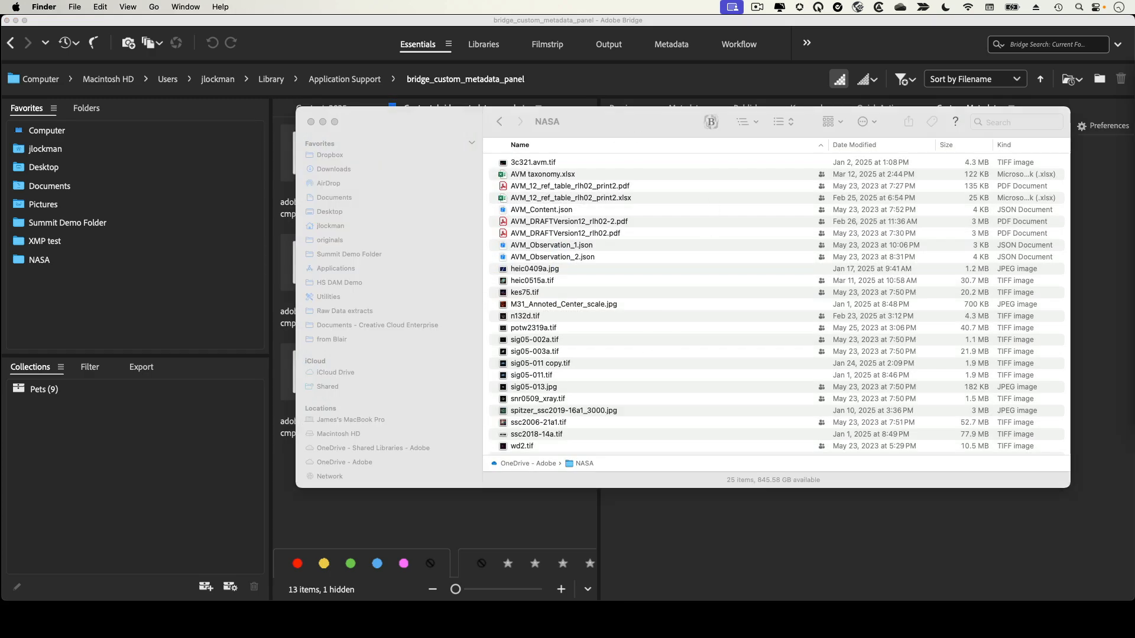
pyautogui.moveTo(1134, 71); pyautogui.dragTo(431, 87)
# Examine adobe_bridge_cmp_settings.json, the dated settings backups and the contents of the user_views folder.
pyautogui.click(611, 129)
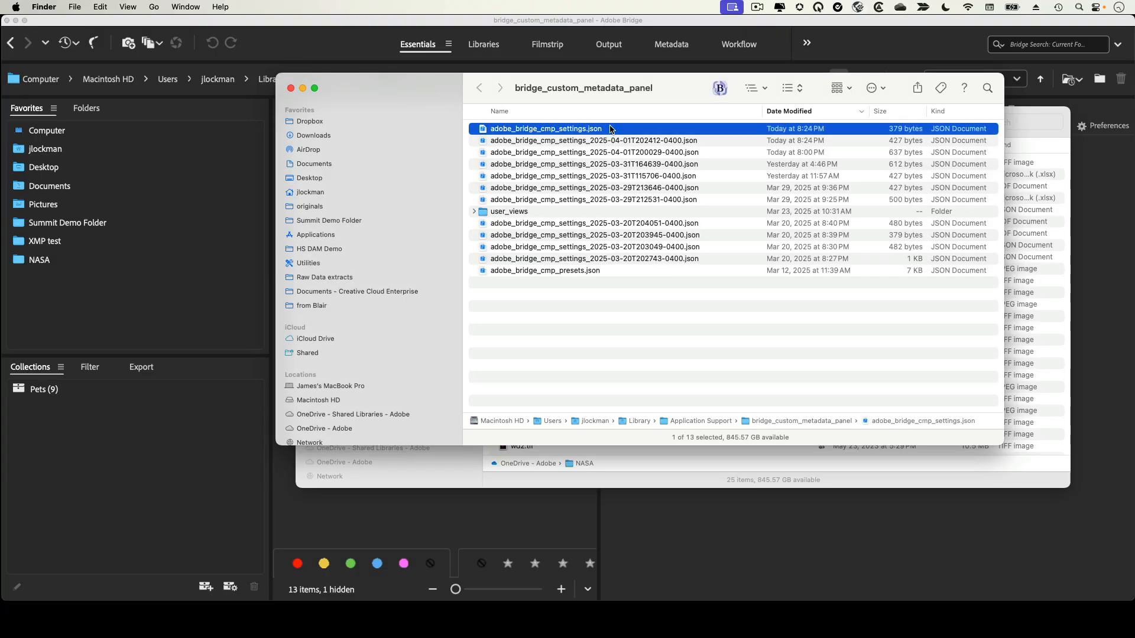
pyautogui.moveTo(725, 138); pyautogui.dragTo(713, 259)
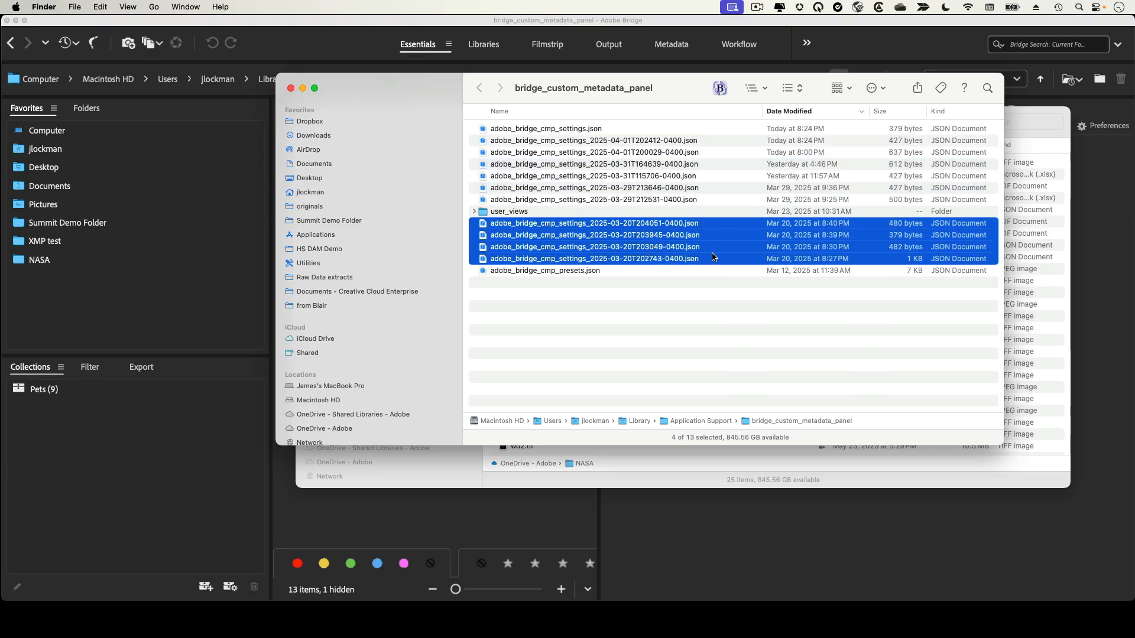
pyautogui.click(657, 328)
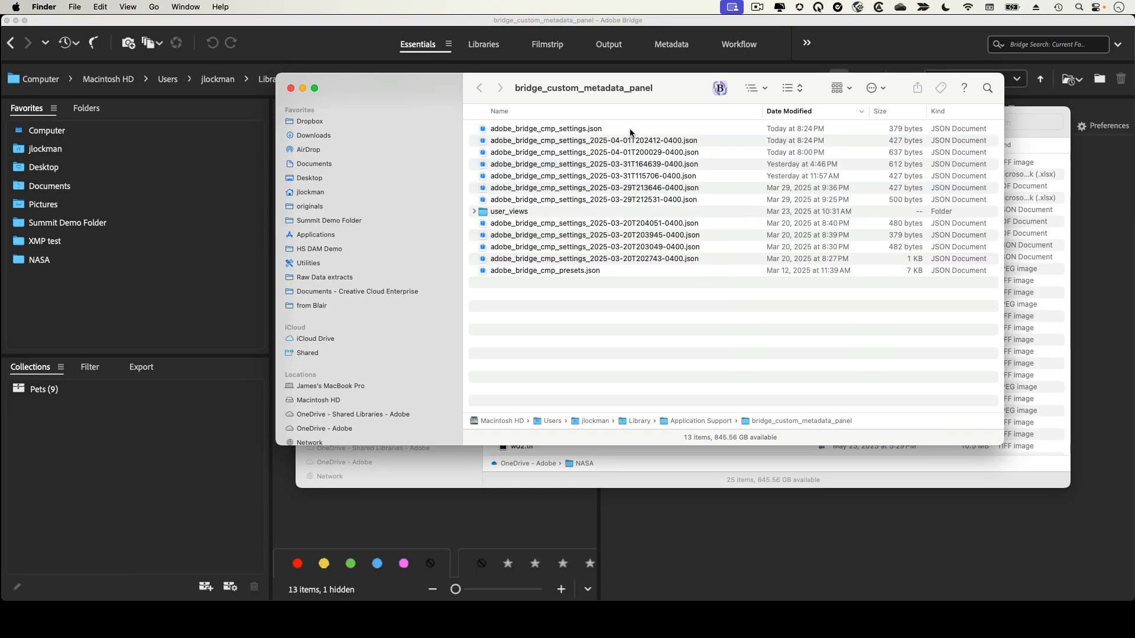
pyautogui.click(691, 178)
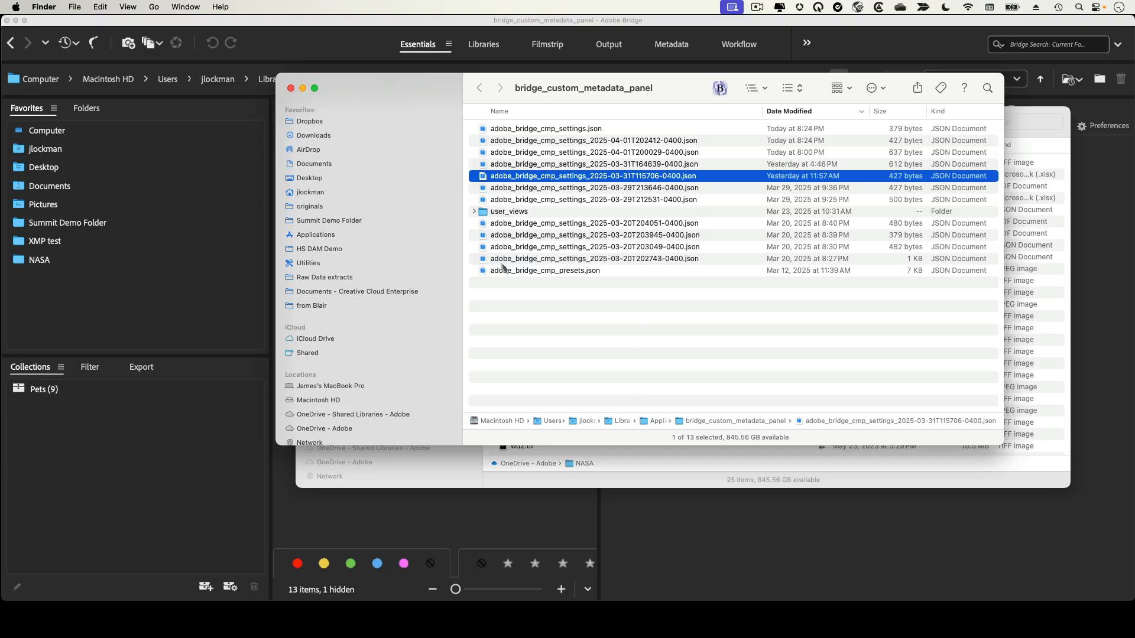
pyautogui.click(474, 211)
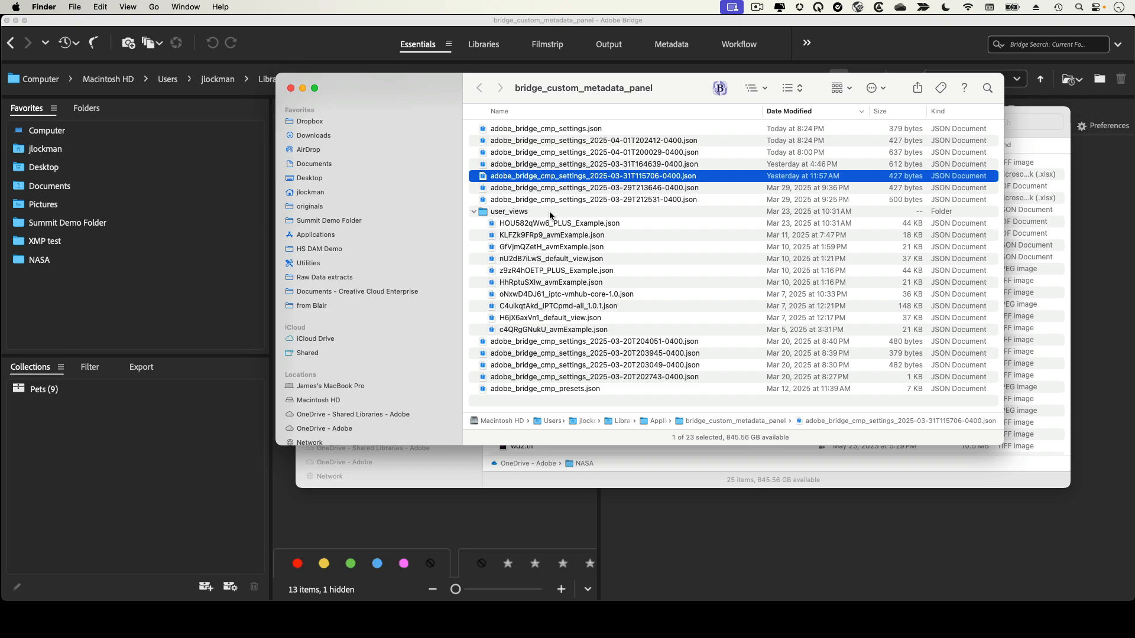
pyautogui.click(473, 211)
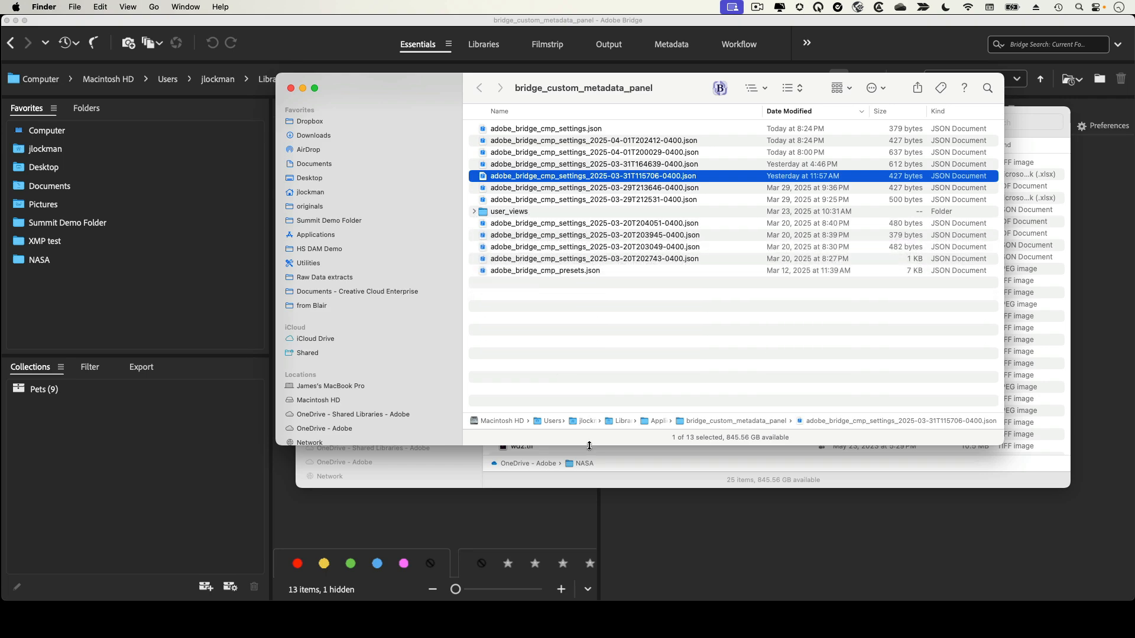
# Switch back to Bridge and add the Astronomy Visualization Metadata (AVM) example tab in the Custom Metadata Tab Manager.
pyautogui.click(643, 529)
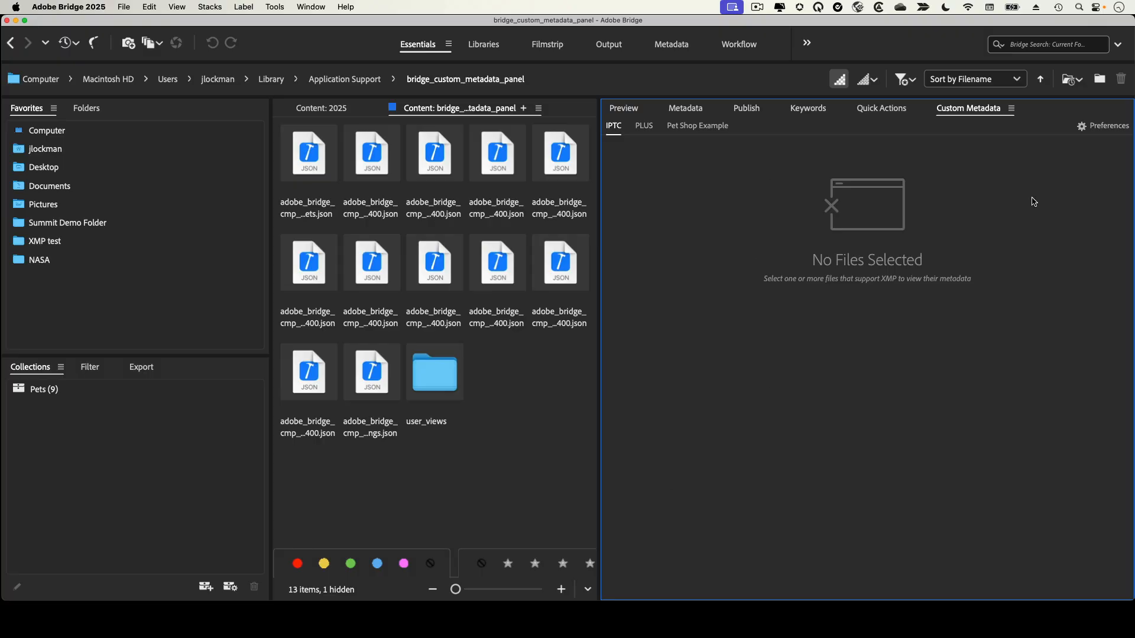
pyautogui.click(1109, 127)
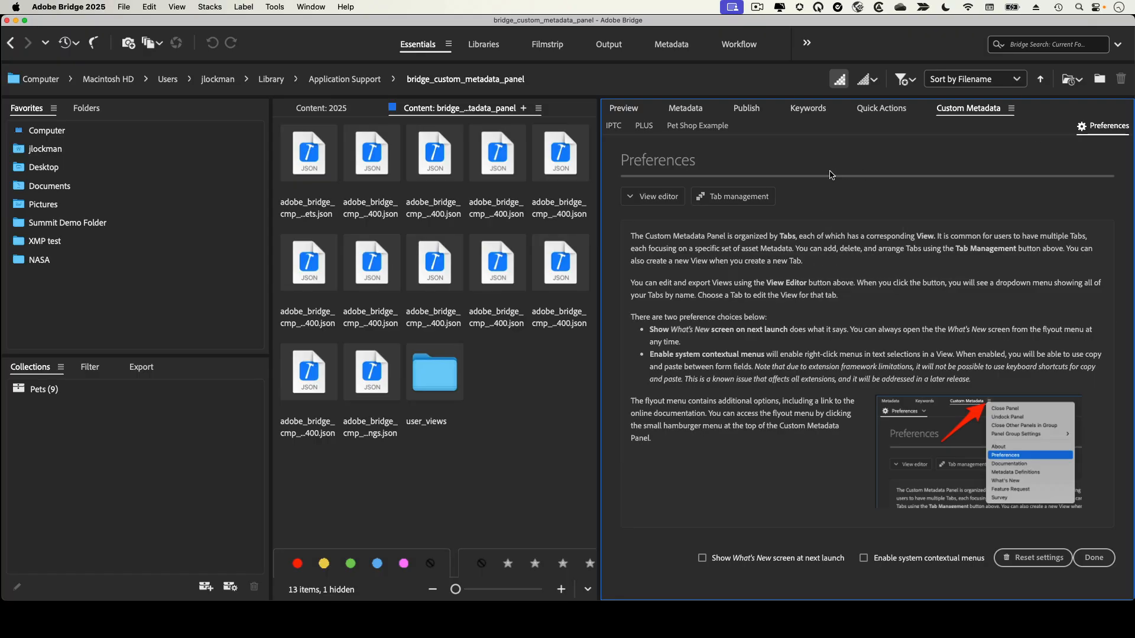
pyautogui.click(748, 198)
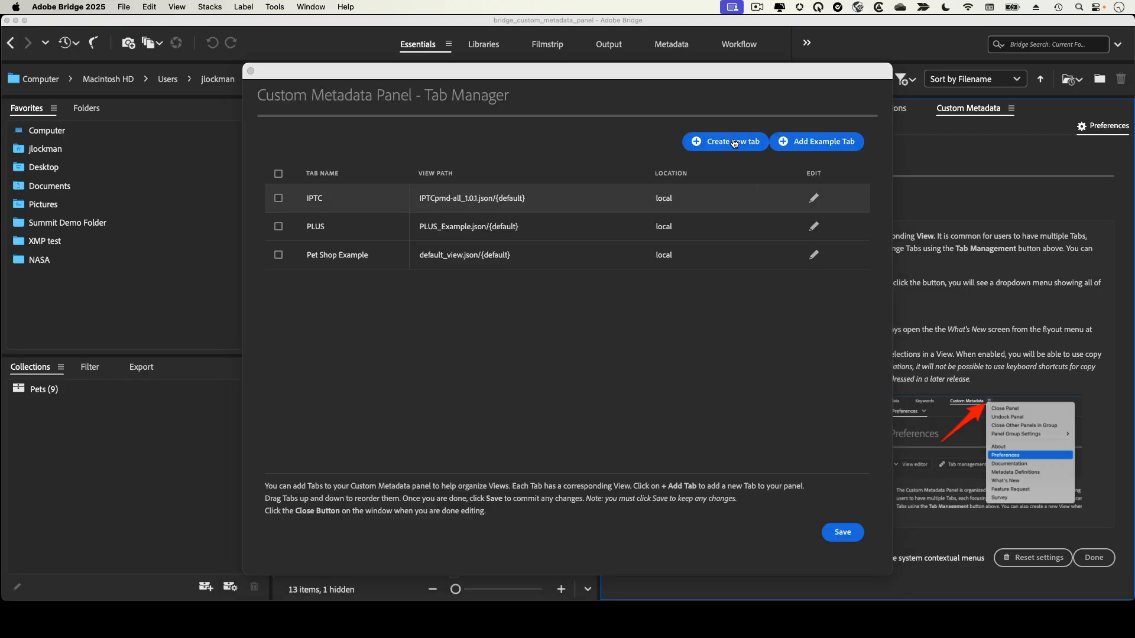
pyautogui.click(829, 144)
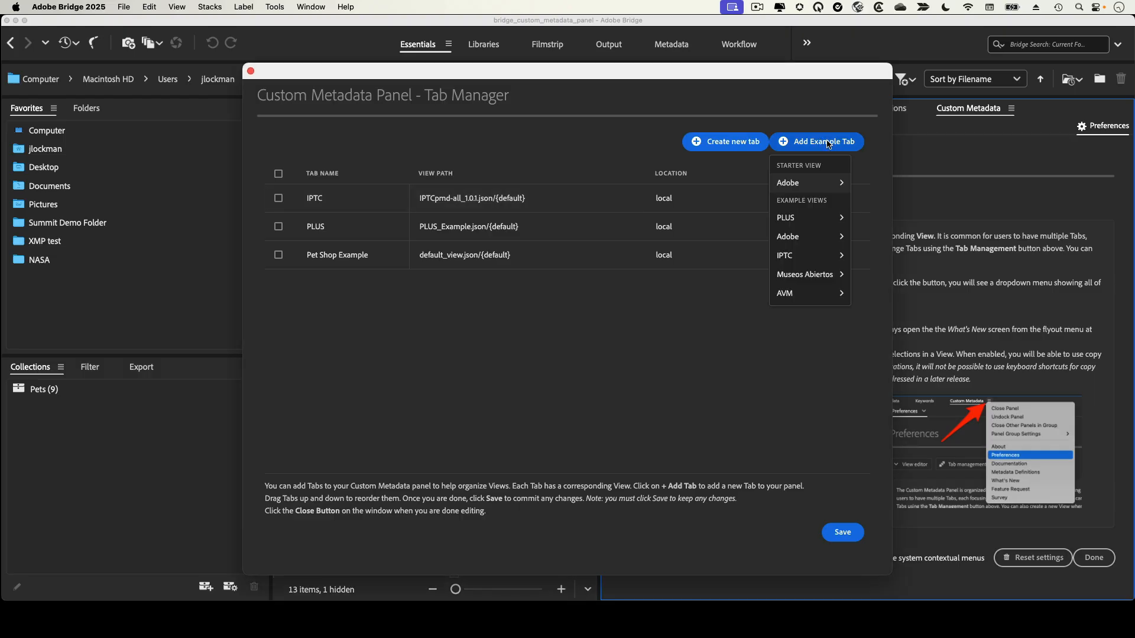
pyautogui.moveTo(815, 184)
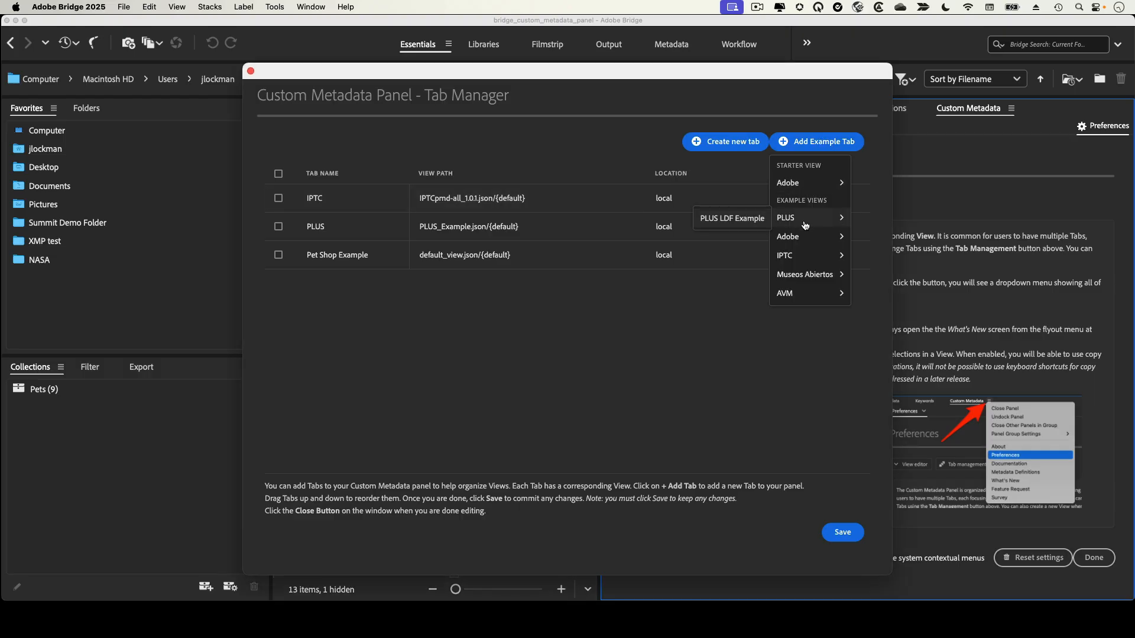
pyautogui.moveTo(799, 277)
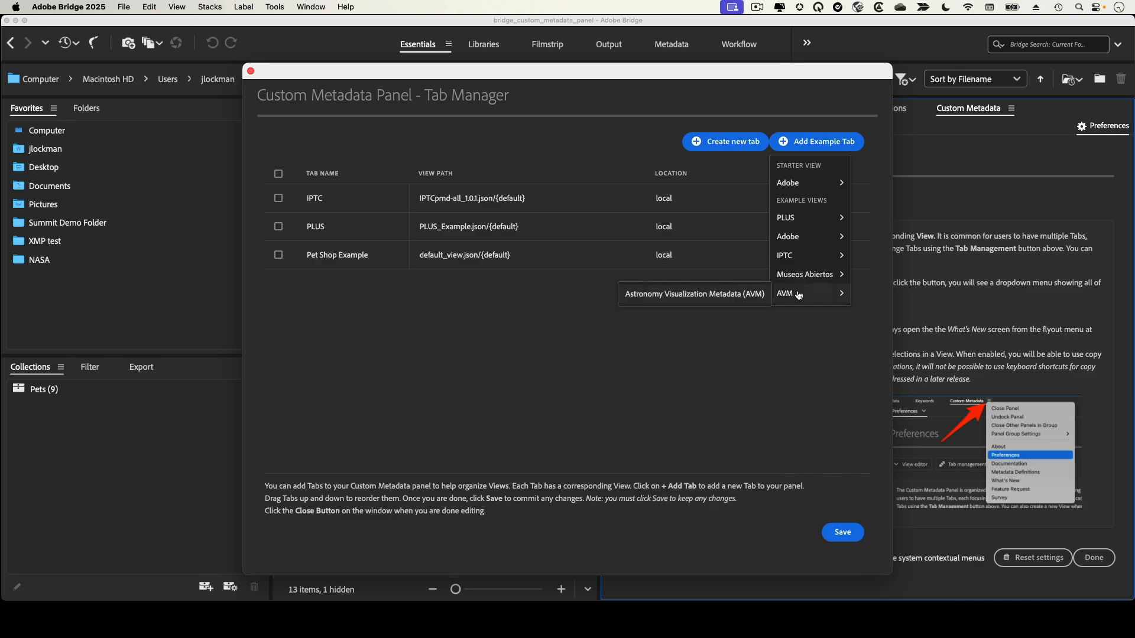
pyautogui.click(705, 295)
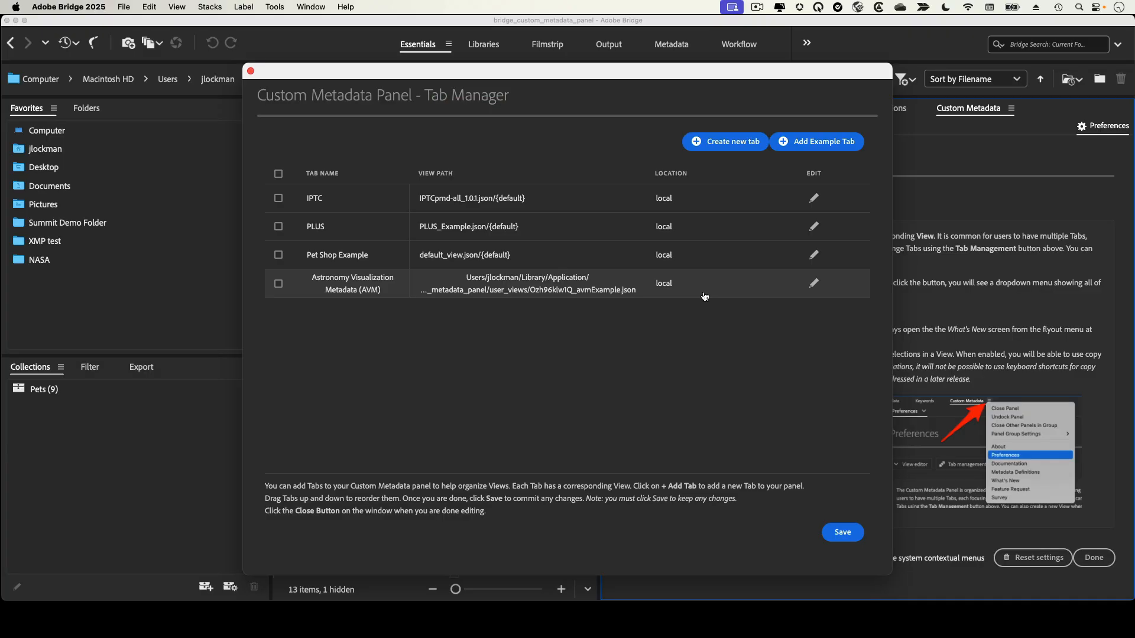
# Save the tab list in the Tab Manager, and enable system contextual menus in the Custom Metadata preferences.
pyautogui.click(846, 536)
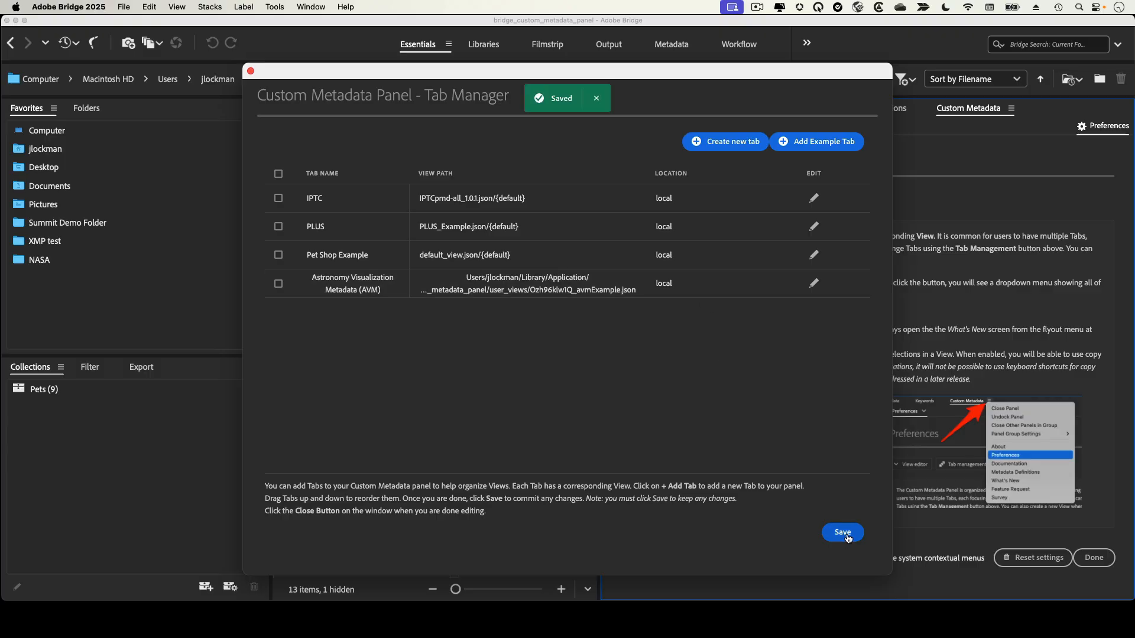
pyautogui.click(250, 71)
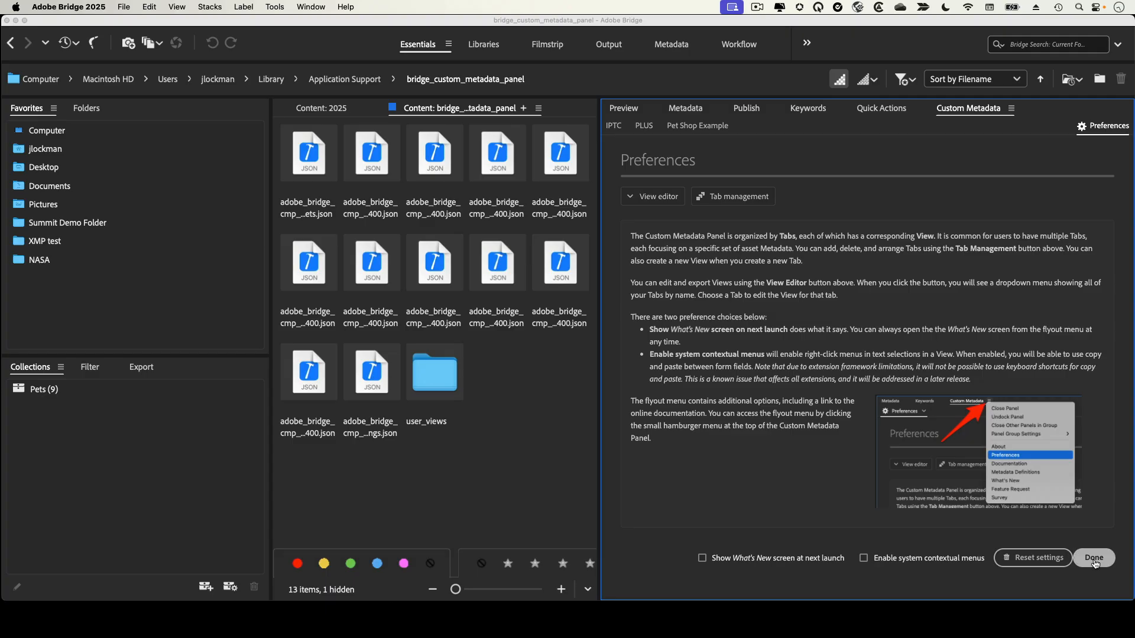
pyautogui.click(905, 561)
pyautogui.click(905, 560)
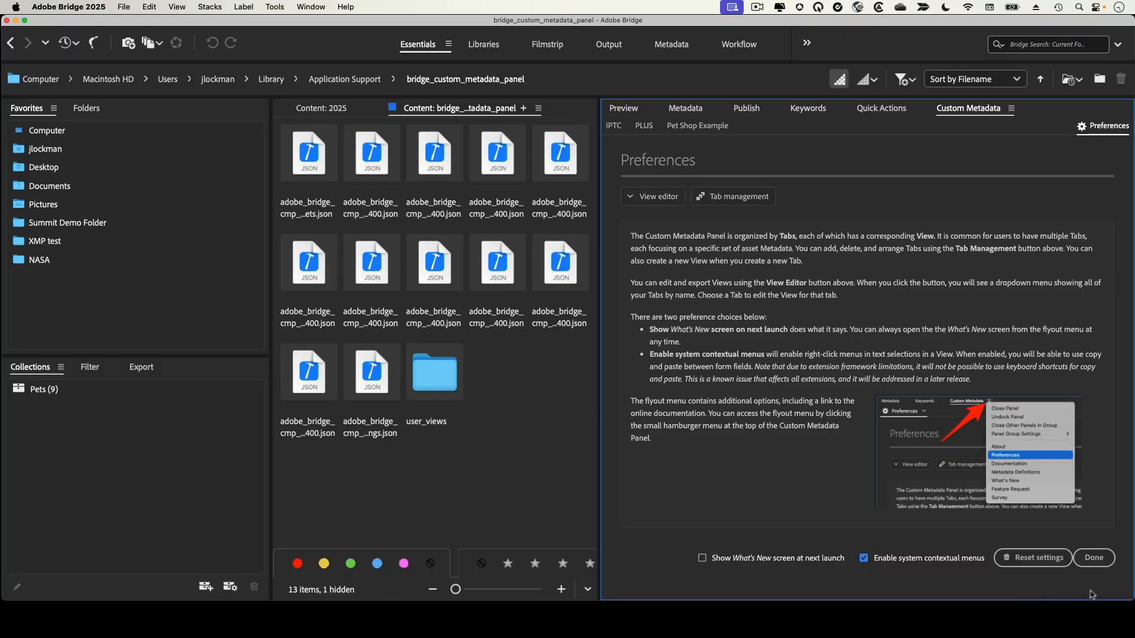
pyautogui.click(1098, 563)
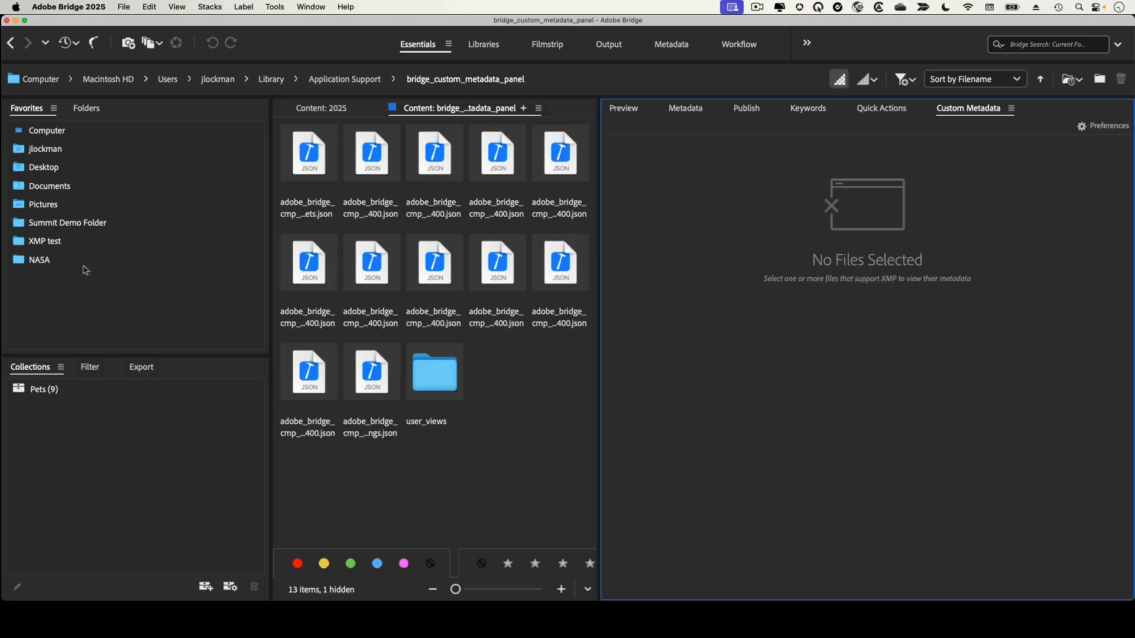
# Open the NASA favorites folder, and add and save the Astronomy Visualization Metadata (AVM) example tab in the Tab Manager.
pyautogui.click(57, 266)
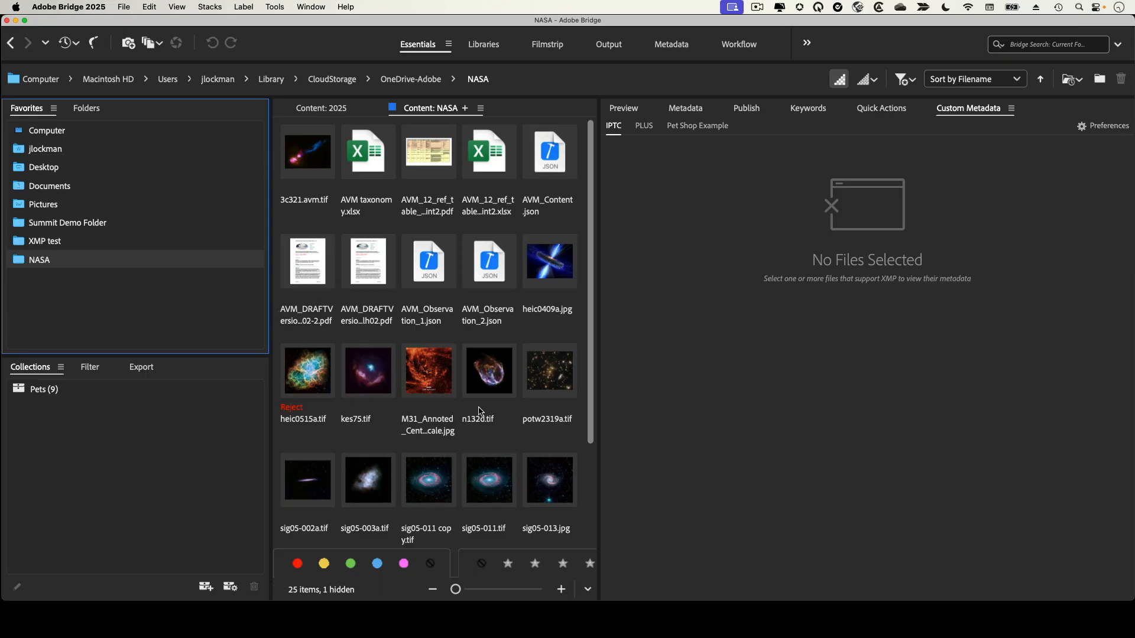
pyautogui.click(801, 133)
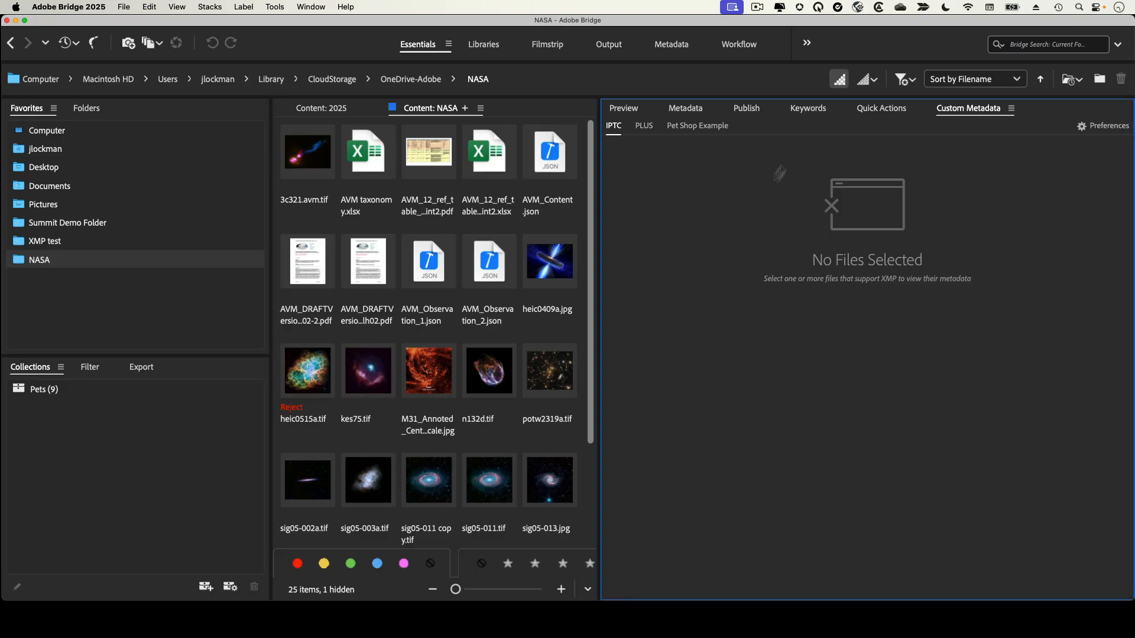
pyautogui.click(1083, 126)
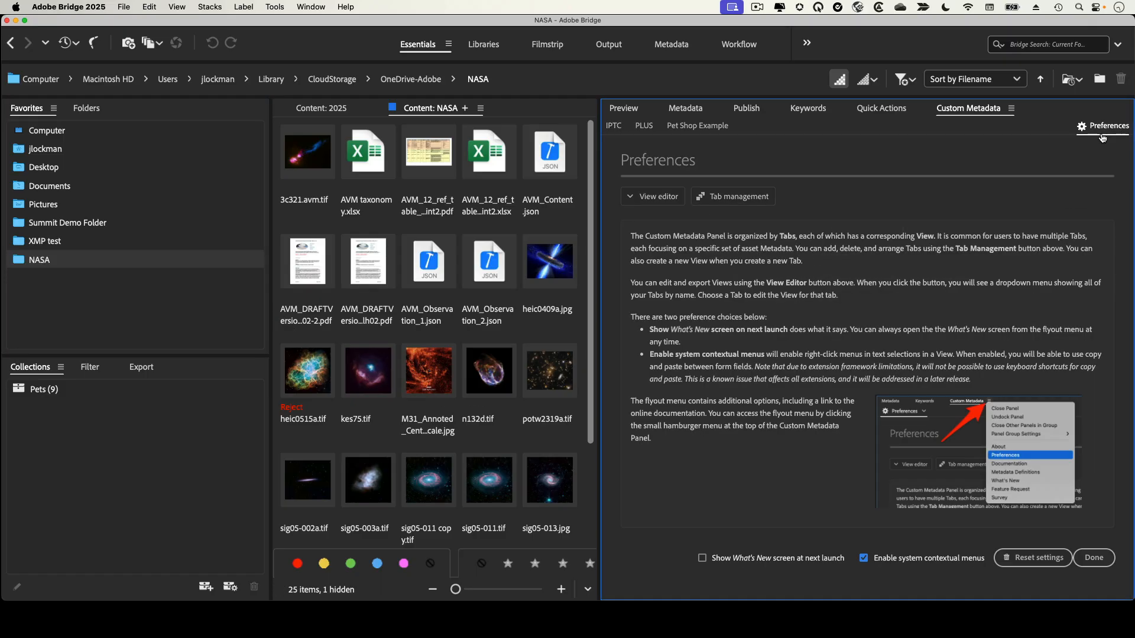
pyautogui.click(753, 203)
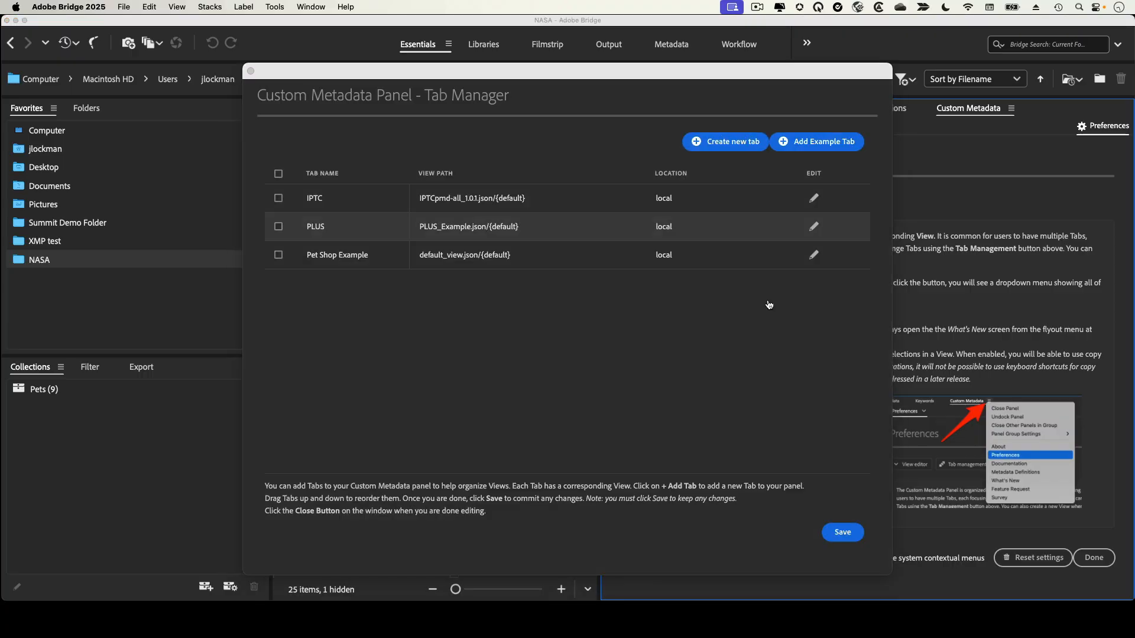
pyautogui.click(811, 145)
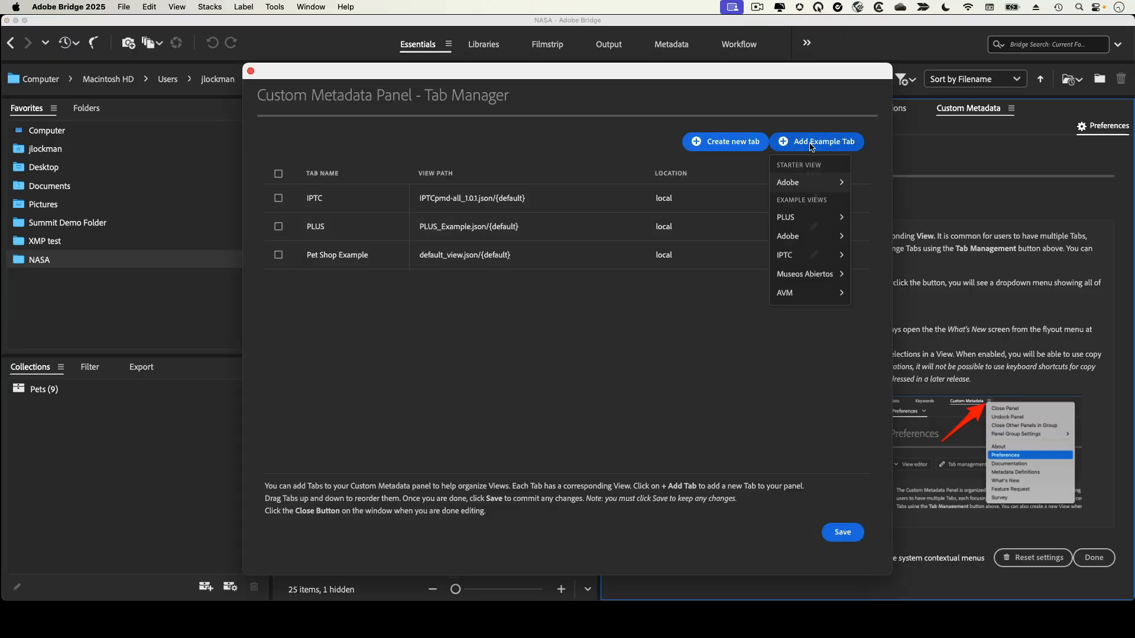
pyautogui.click(753, 295)
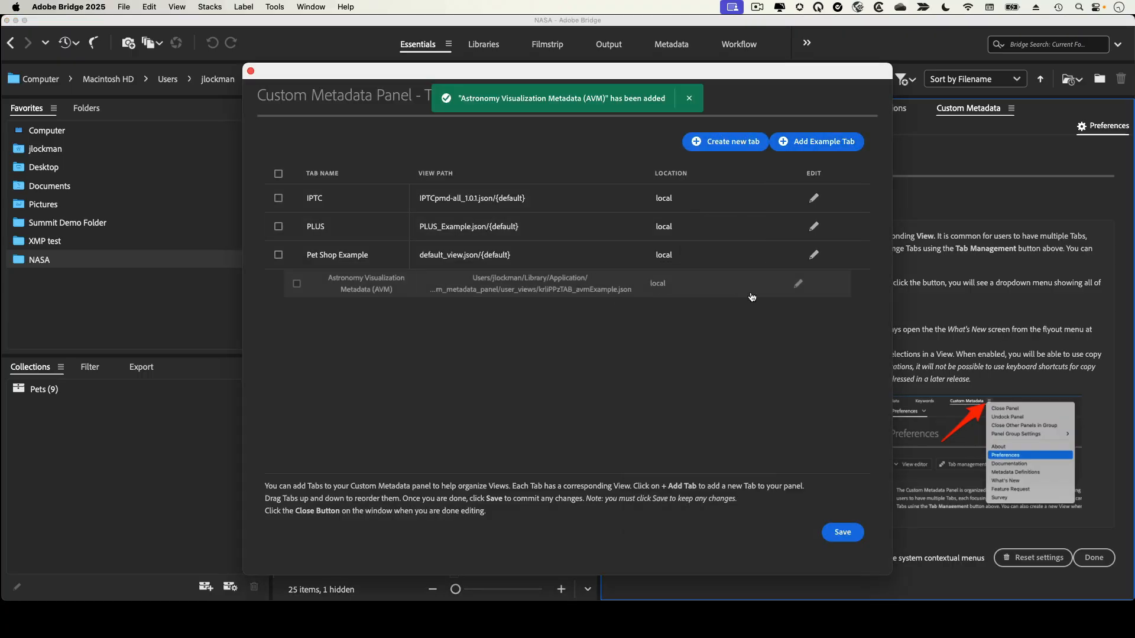
pyautogui.click(851, 537)
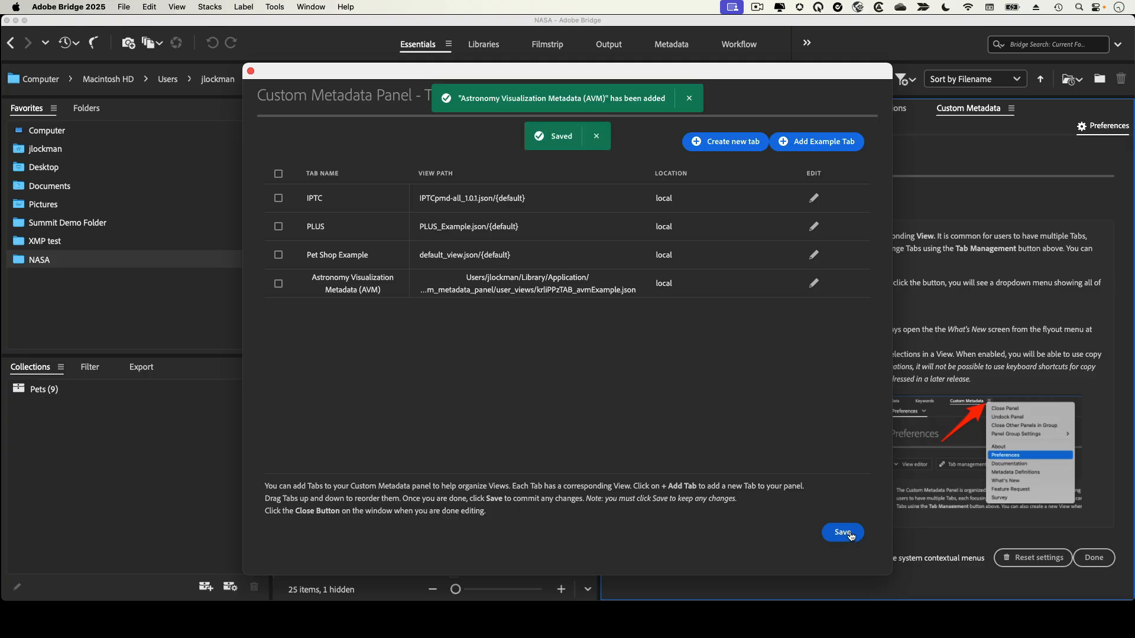
pyautogui.click(251, 71)
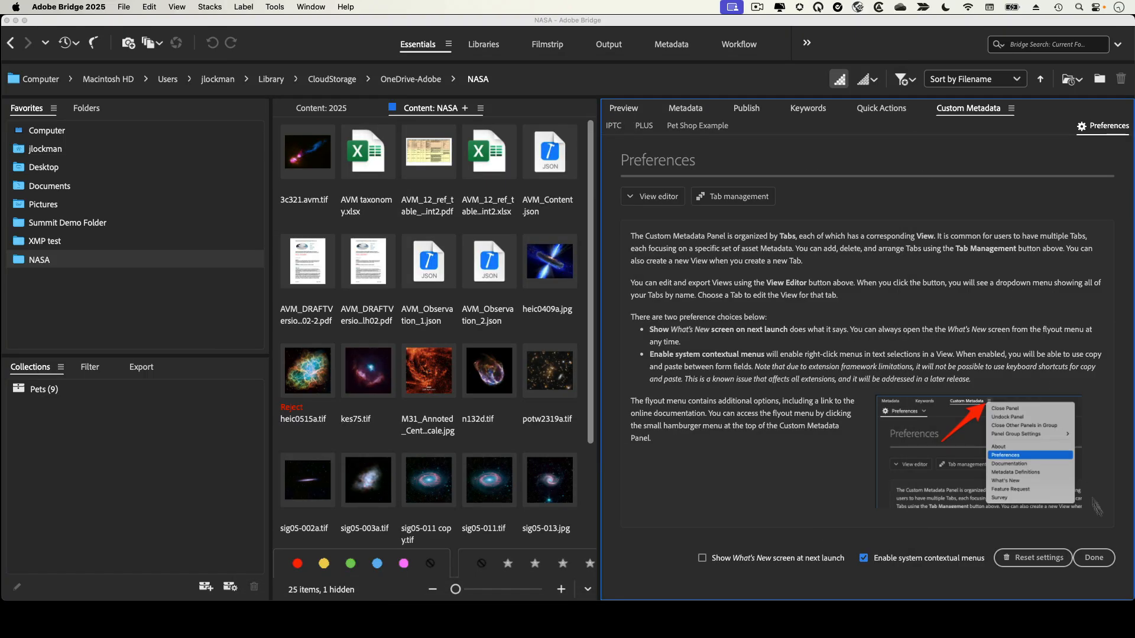
pyautogui.click(1094, 558)
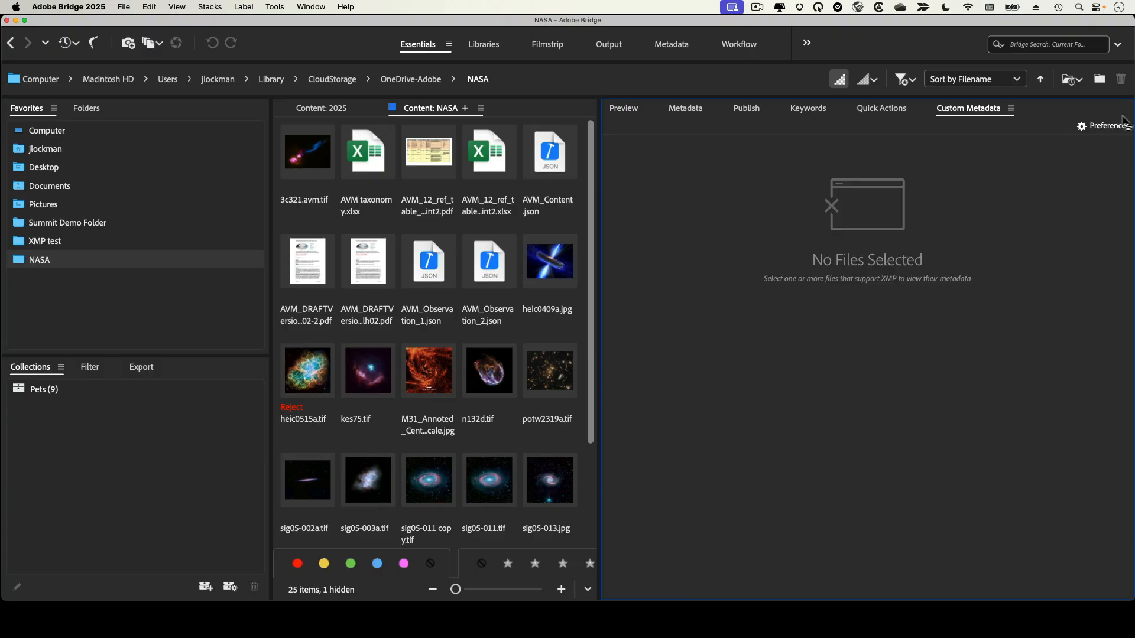
# View the Astronomy Visualization Metadata (AVM) of heic0409a.jpg and potw2319a.tif.
pyautogui.click(564, 285)
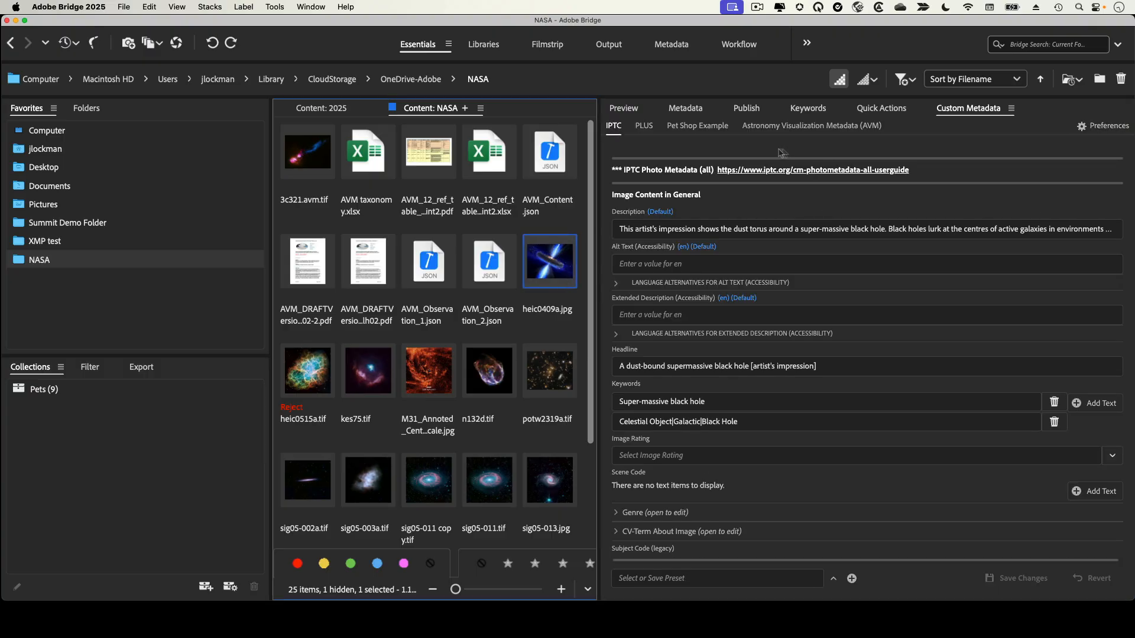
pyautogui.click(839, 132)
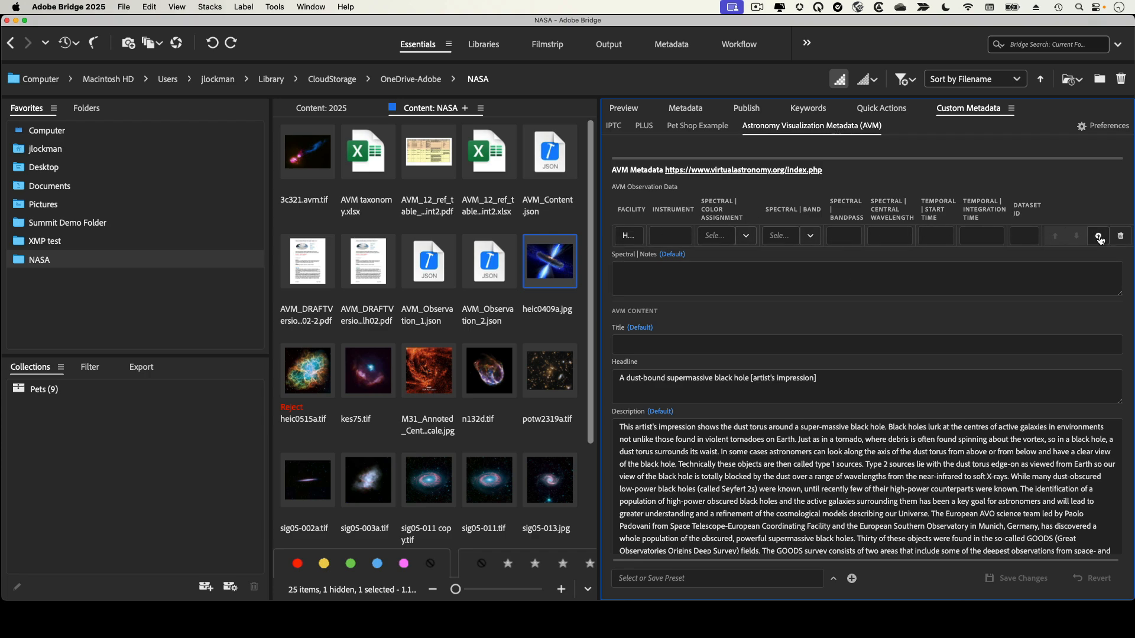
pyautogui.click(547, 371)
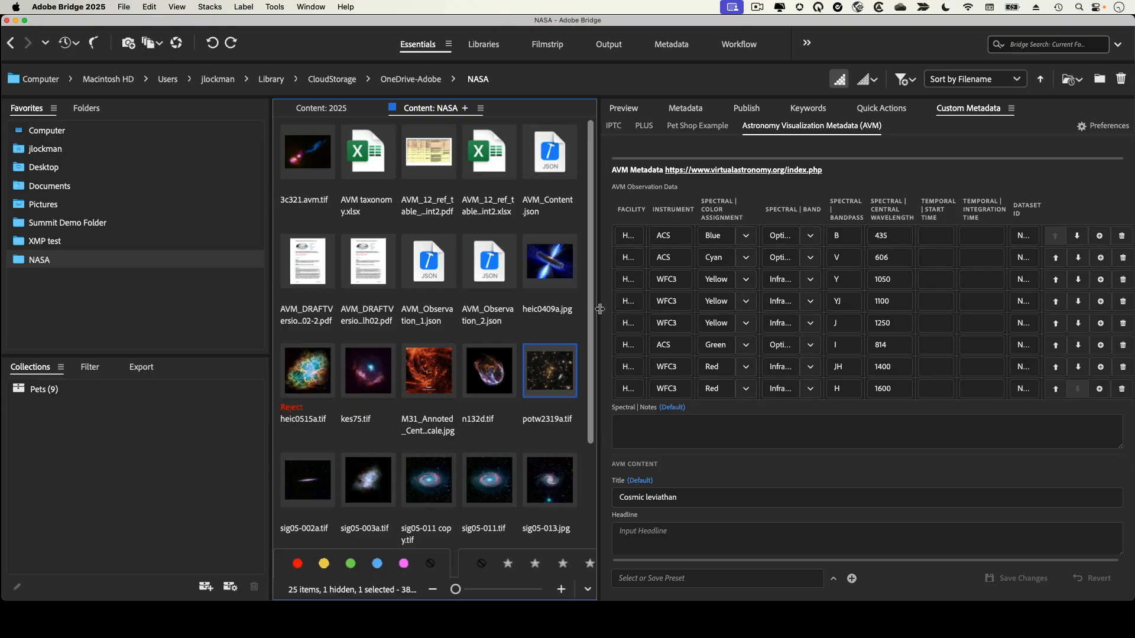
# Widen the Custom Metadata panel by narrowing the Favorites and Content panels, and enlarge the thumbnails.
pyautogui.moveTo(600, 308); pyautogui.dragTo(416, 313)
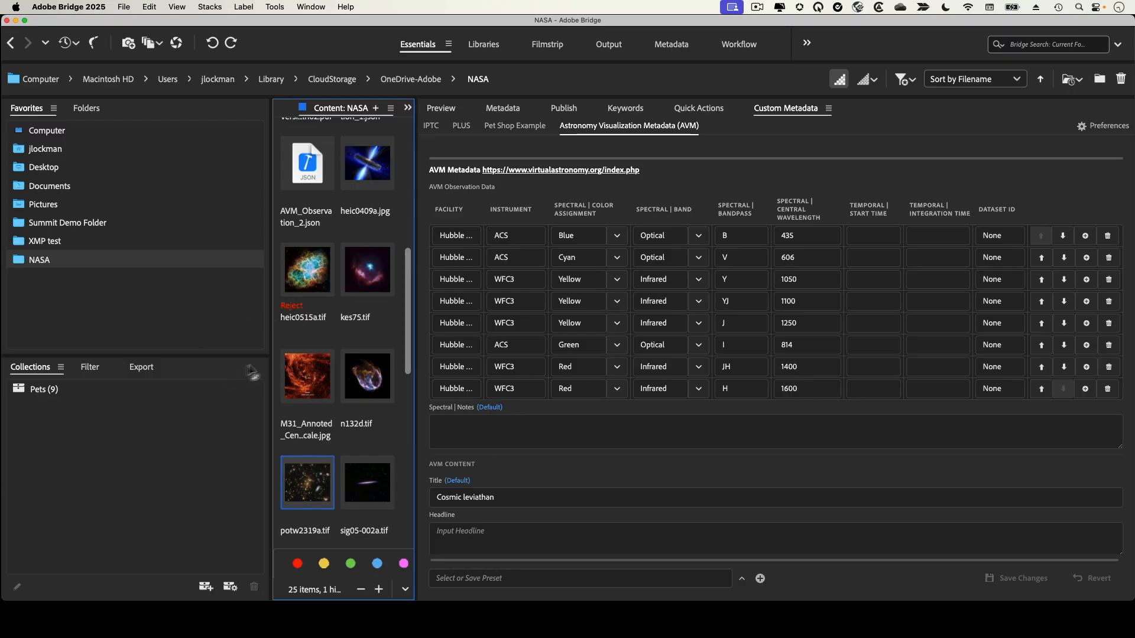
pyautogui.moveTo(271, 361); pyautogui.dragTo(267, 360)
pyautogui.moveTo(175, 361); pyautogui.dragTo(116, 360)
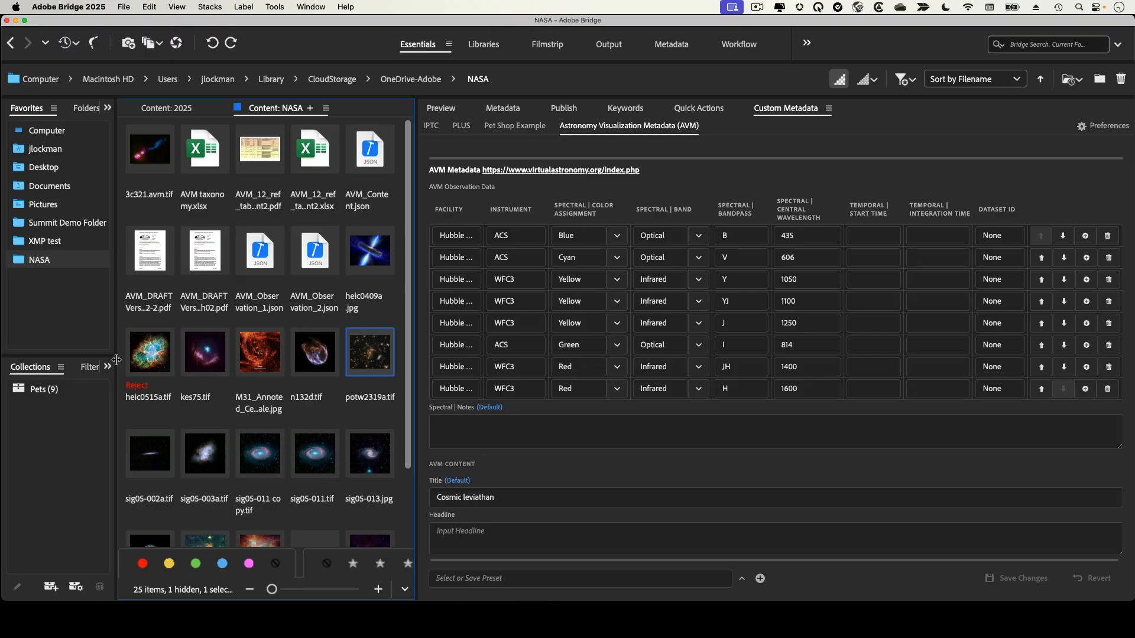
pyautogui.moveTo(415, 332); pyautogui.dragTo(279, 332)
pyautogui.moveTo(288, 331); pyautogui.dragTo(292, 331)
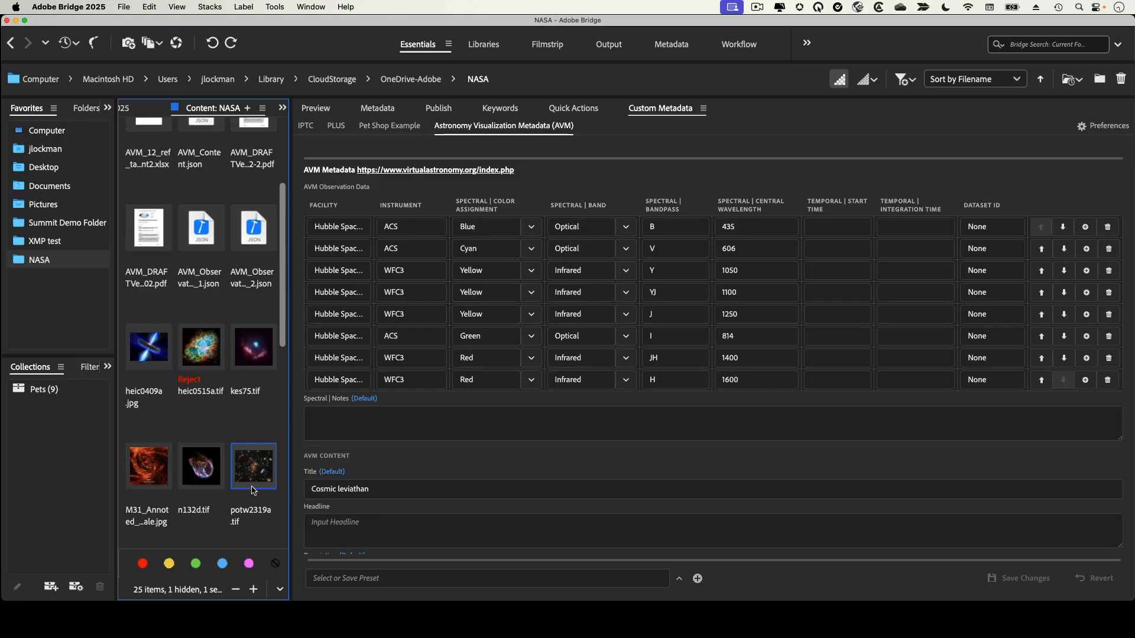
pyautogui.click(253, 590)
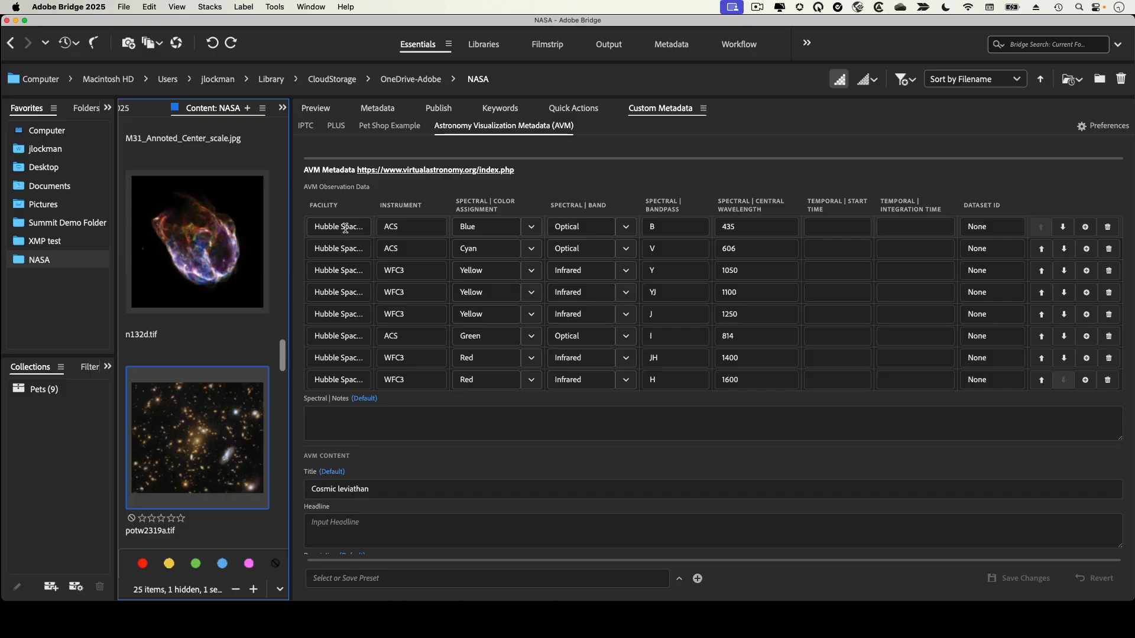
# Go through the first AVM Observation Data row of potw2319a.tif from Facility to the temporal columns.
pyautogui.moveTo(346, 228); pyautogui.dragTo(374, 231)
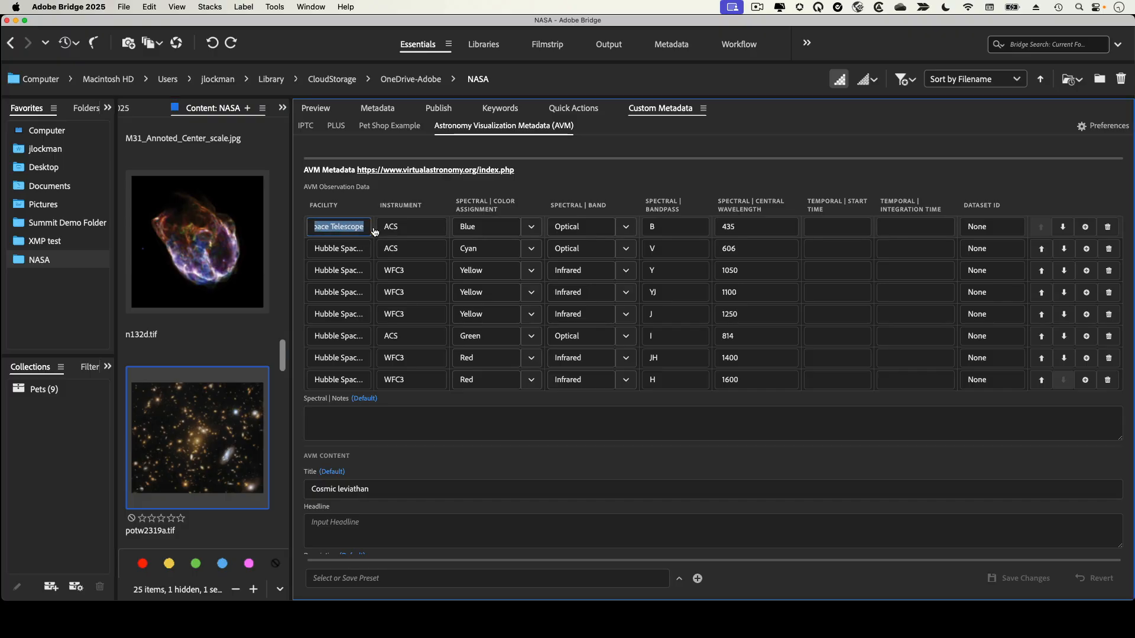
pyautogui.click(412, 225)
pyautogui.click(490, 225)
pyautogui.click(592, 229)
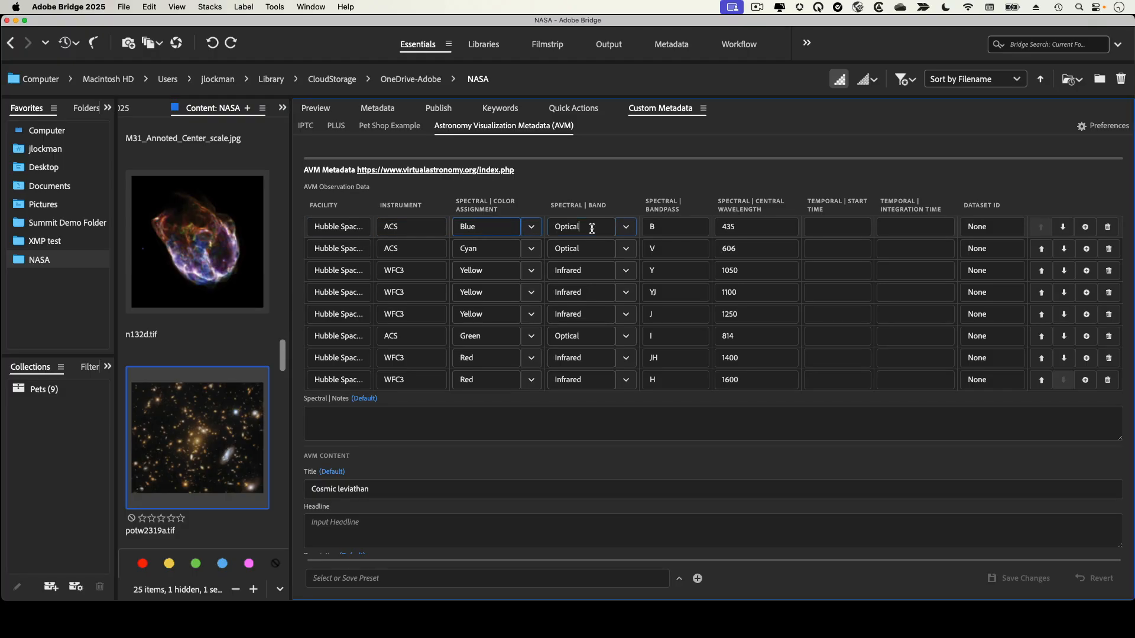
pyautogui.click(700, 226)
pyautogui.click(777, 227)
pyautogui.click(857, 225)
pyautogui.click(889, 227)
# Set the Temporal Integration Time to 33 in the WFC3 row with bandpass Y.
pyautogui.click(1001, 270)
pyautogui.click(903, 270)
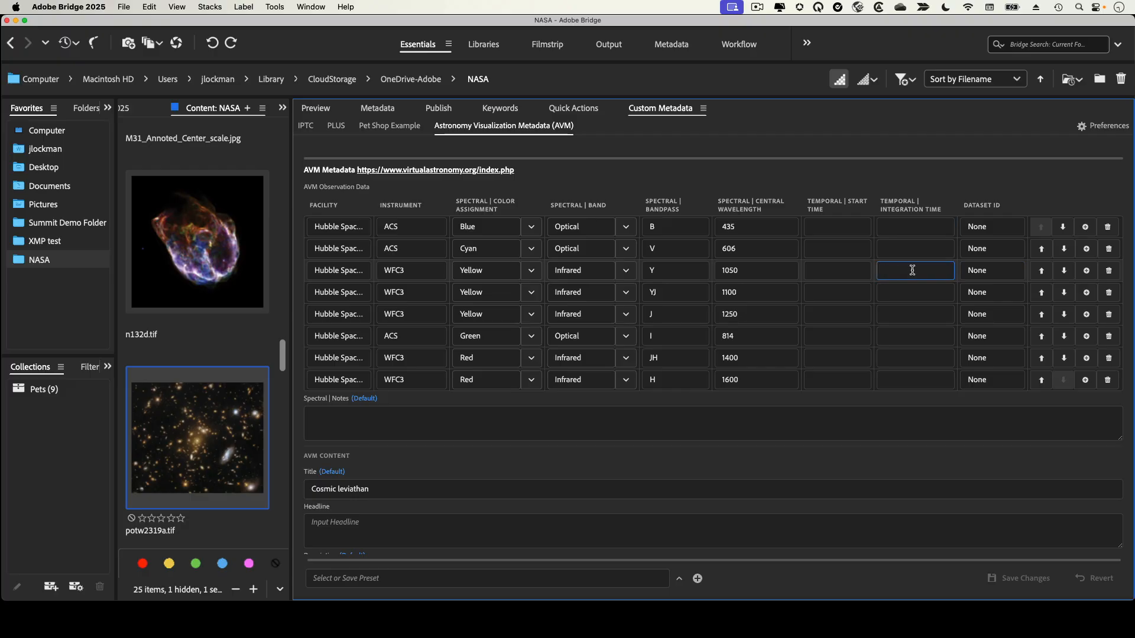
pyautogui.write('33')
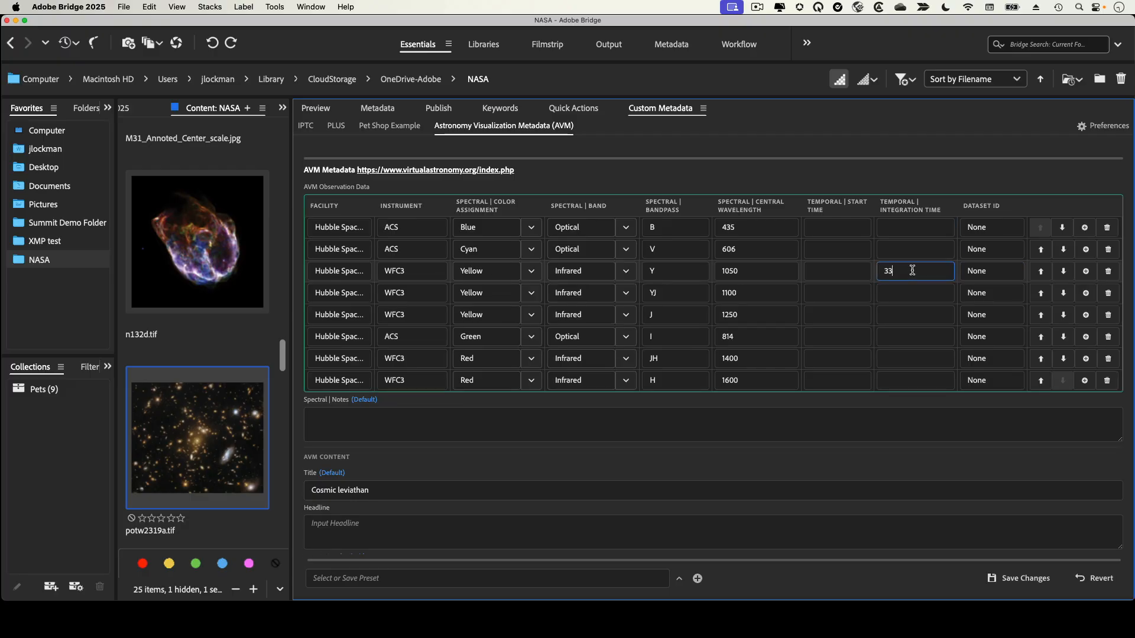
# Reorder the bandpass Y row to just below the YJ row, and insert and delete a blank row beneath it.
pyautogui.click(1064, 272)
pyautogui.click(1064, 293)
pyautogui.click(1063, 316)
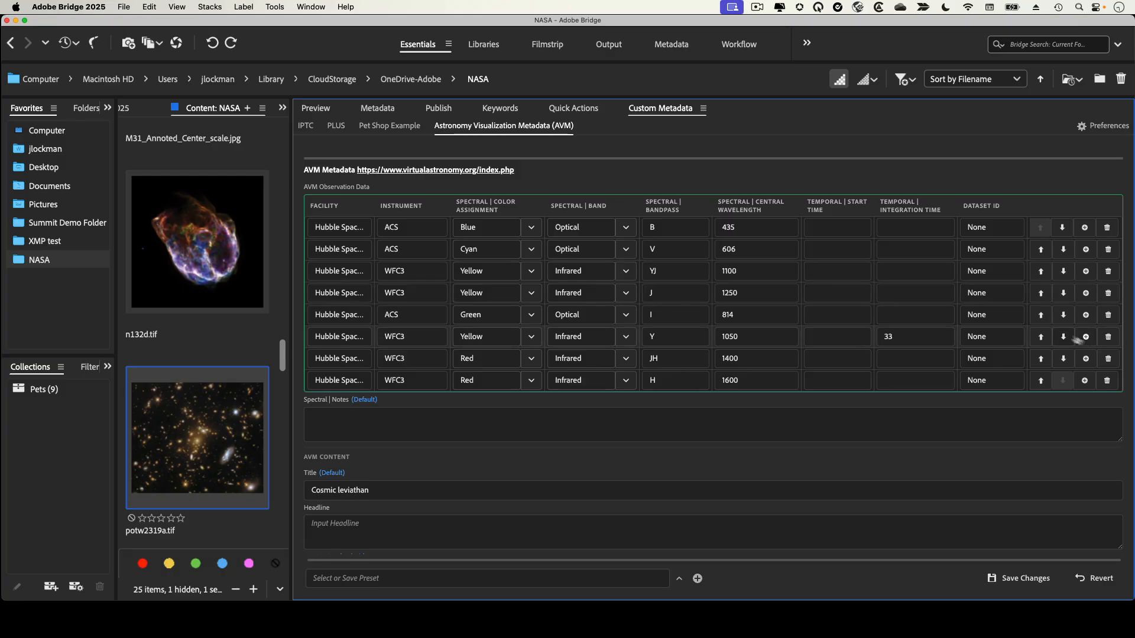
pyautogui.click(1042, 337)
pyautogui.click(1041, 315)
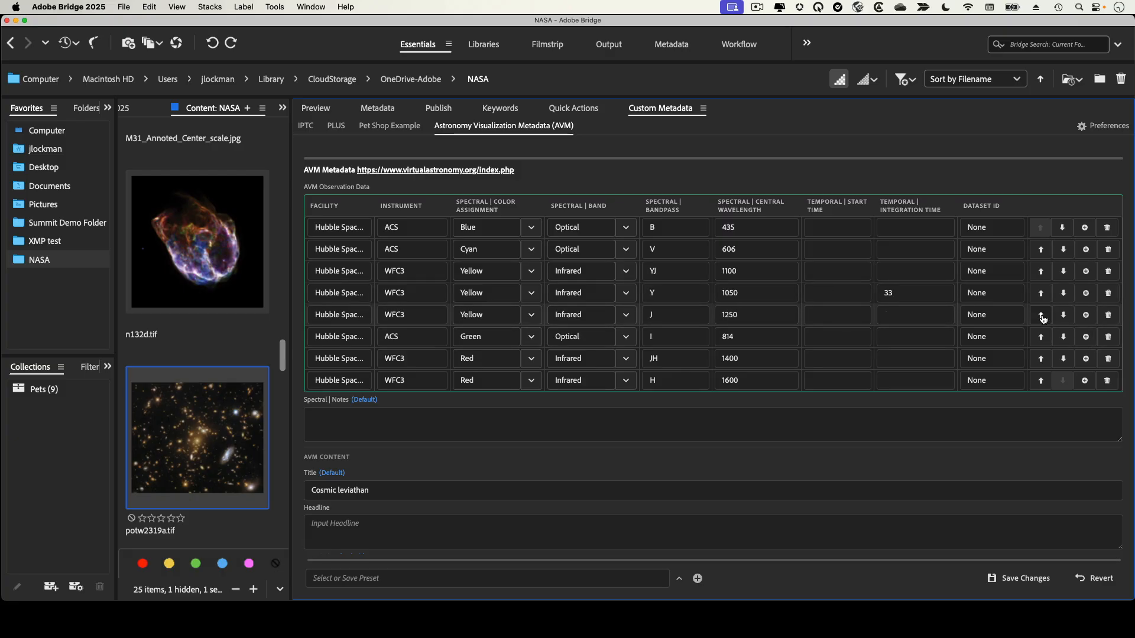
pyautogui.click(1086, 293)
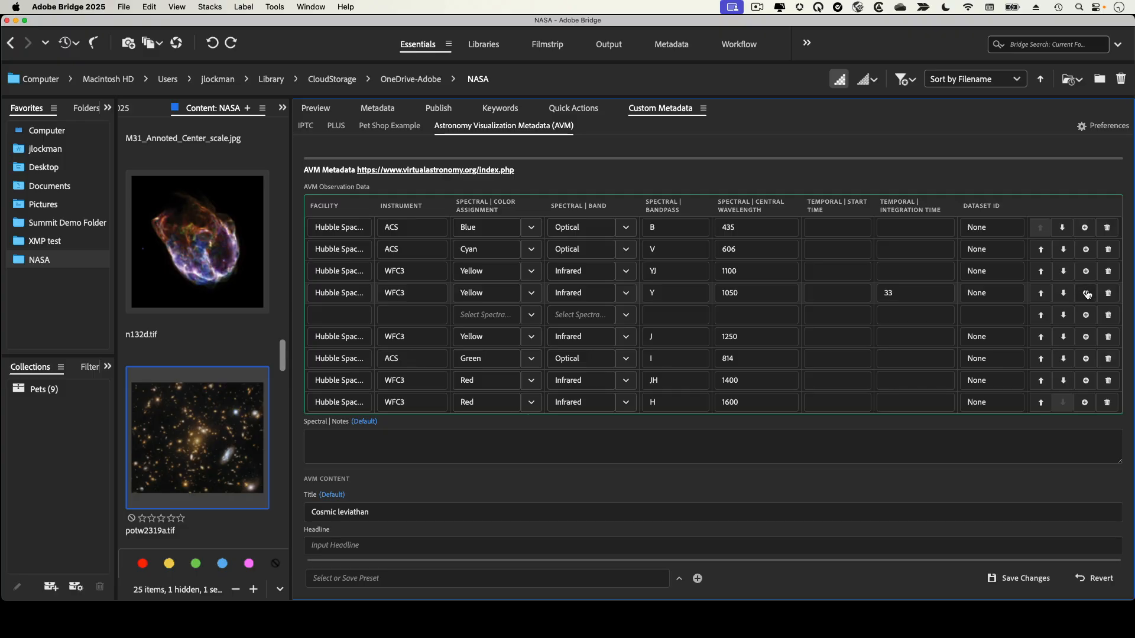
pyautogui.click(1109, 315)
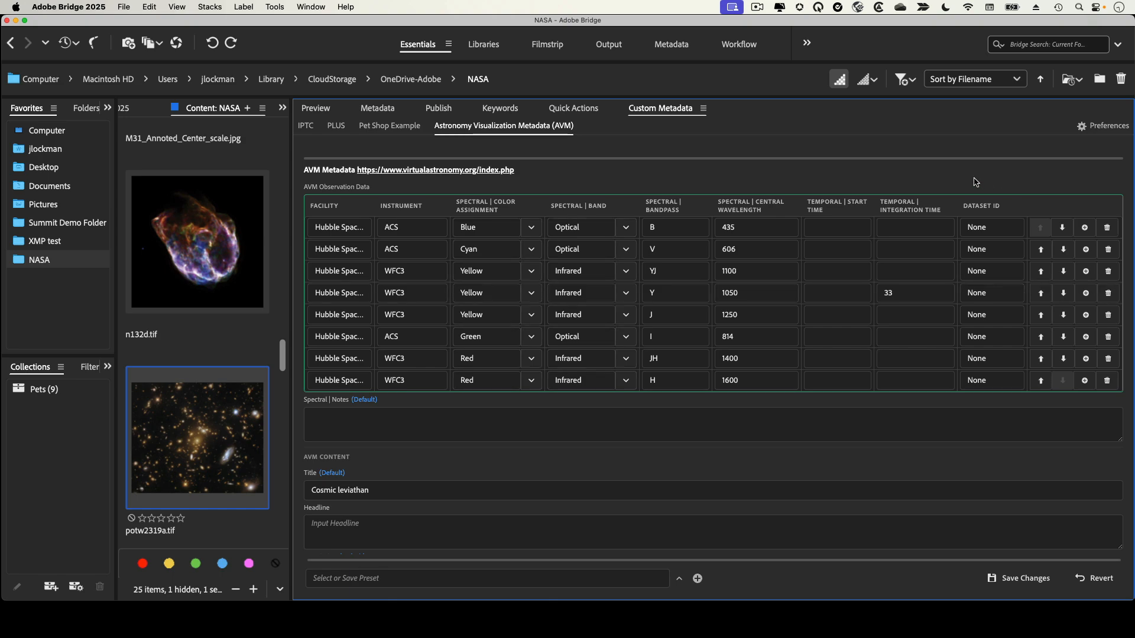
# Switch to the Custom Metadata panel's preferences and discard the unsaved observation data changes.
pyautogui.click(703, 108)
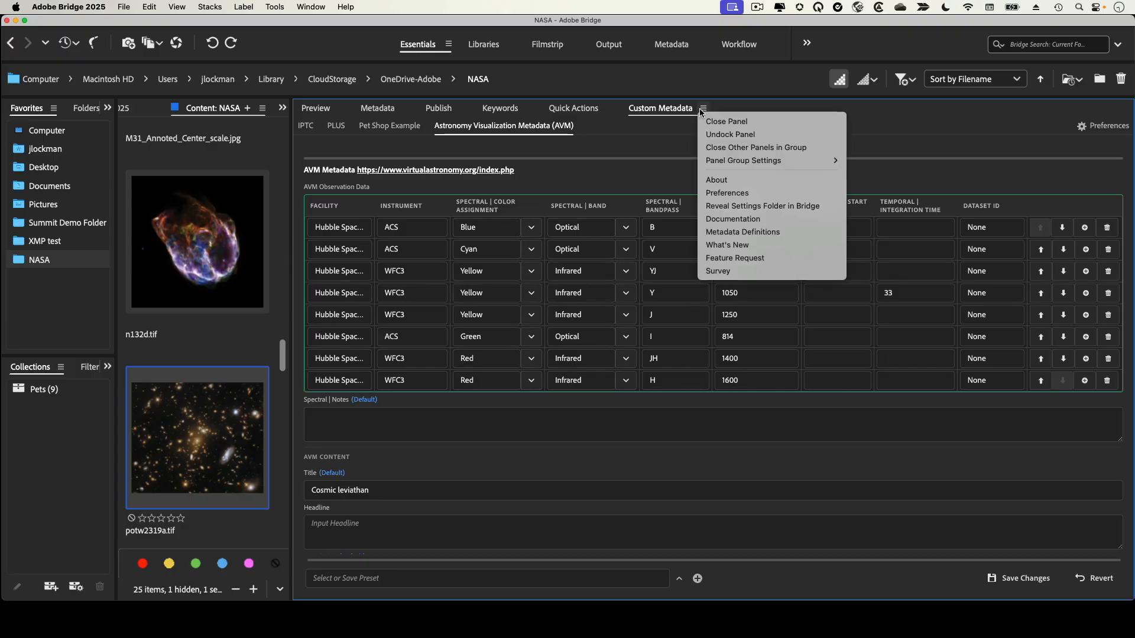
pyautogui.click(724, 194)
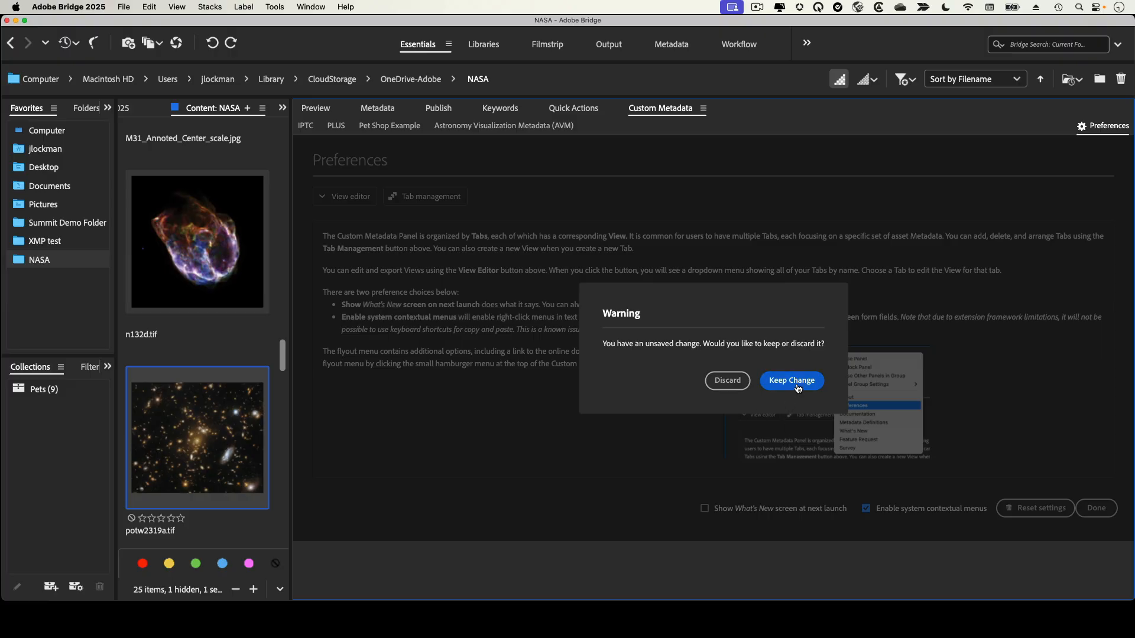
pyautogui.click(727, 380)
# Open the AVM Observation Data table in the AVM View Editor and examine the Instrument column's field type options.
pyautogui.click(357, 198)
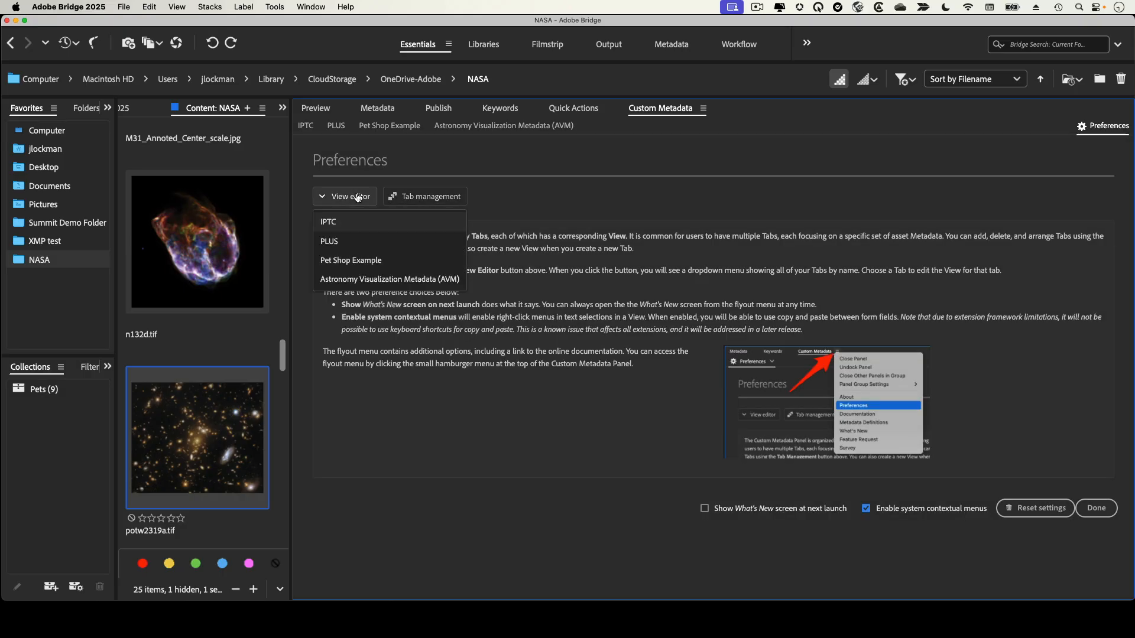
pyautogui.click(414, 279)
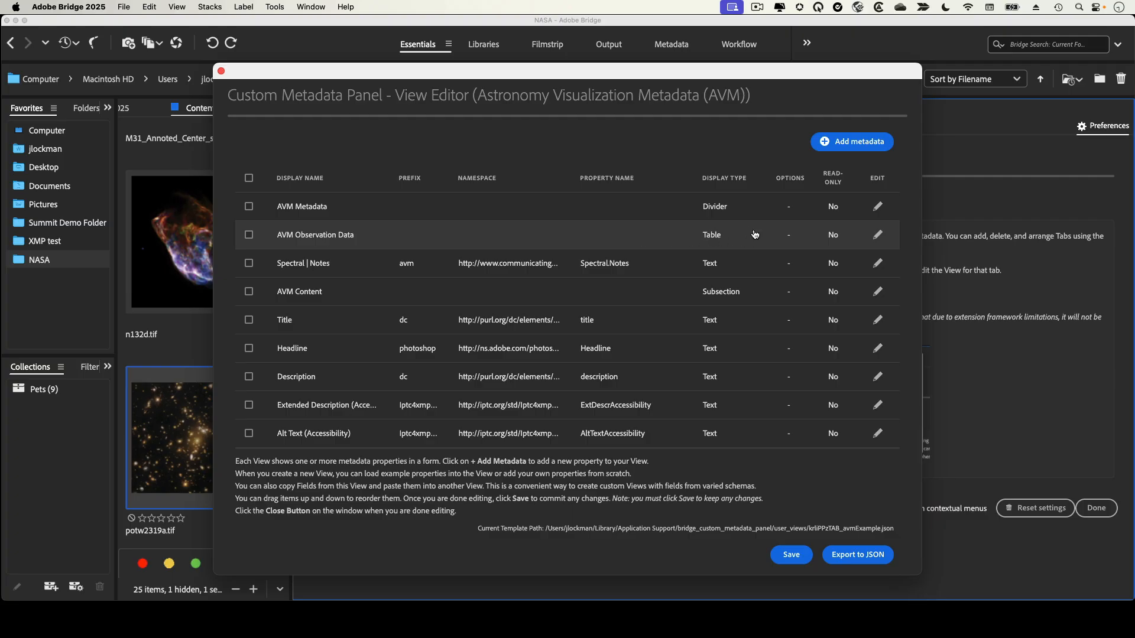
pyautogui.click(879, 237)
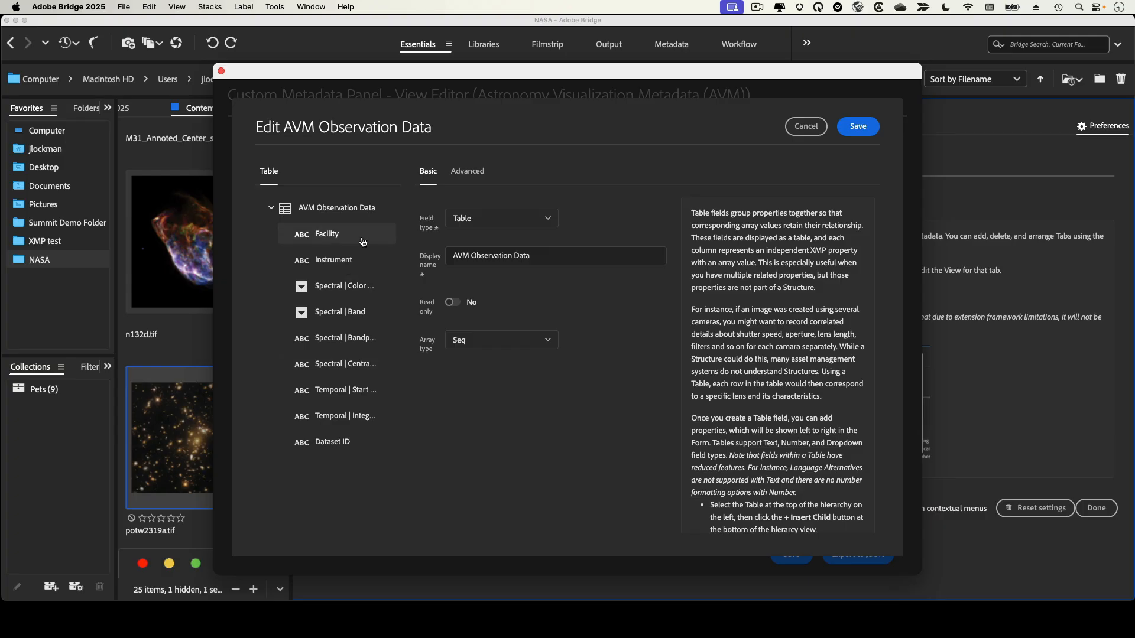
pyautogui.click(334, 260)
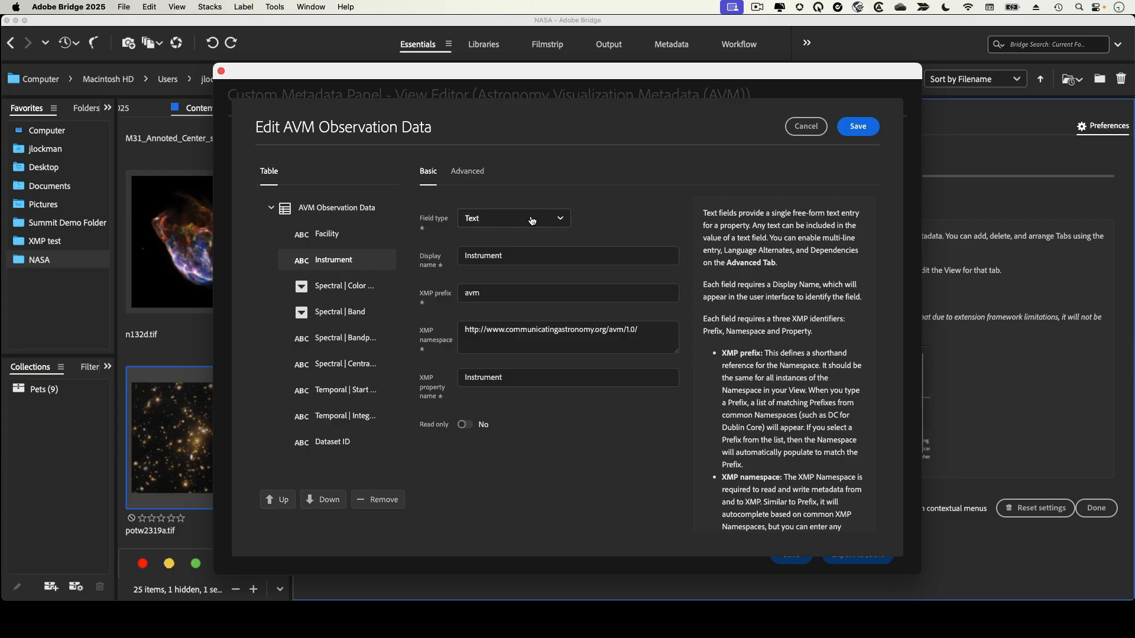
pyautogui.click(560, 219)
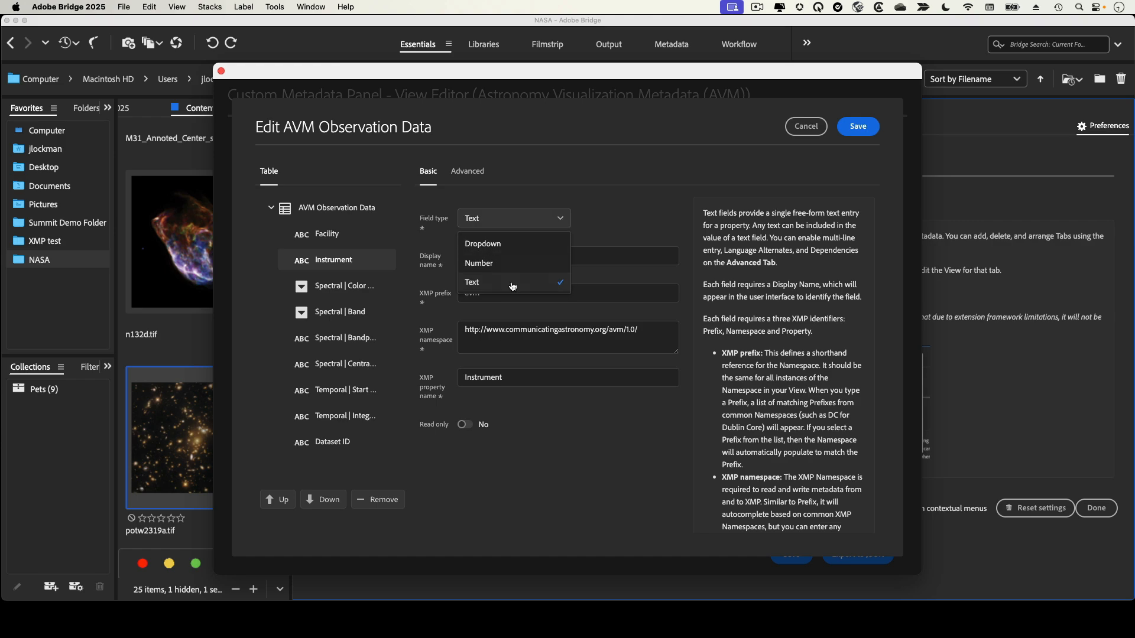
# Show the option values of the Spectral | Color Assignment column in the AVM Observation Data table.
pyautogui.click(663, 202)
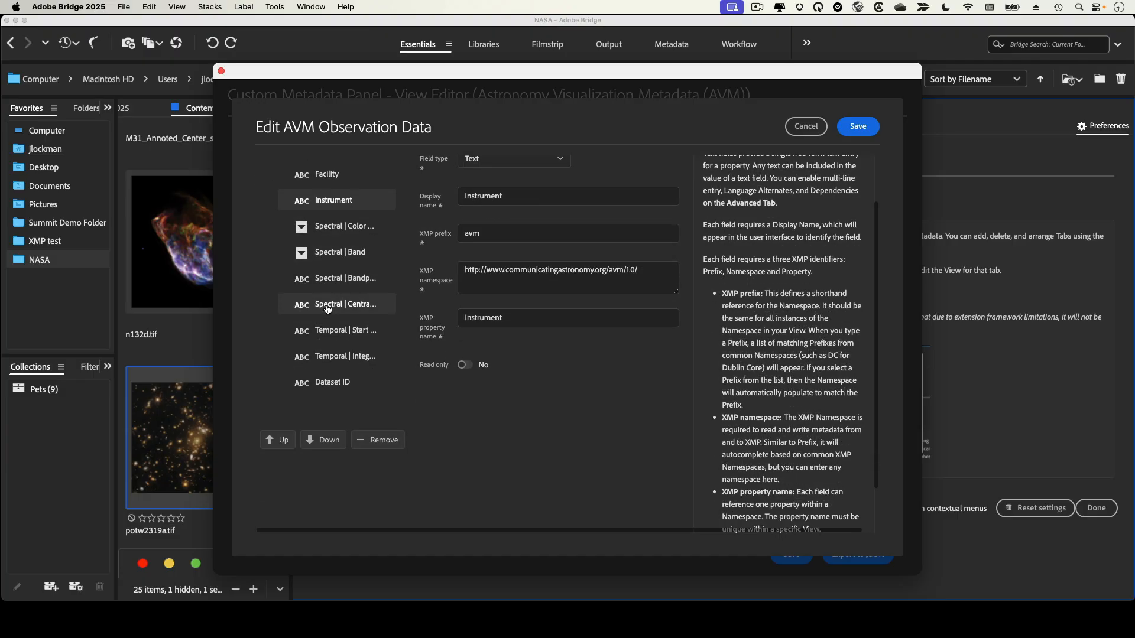
pyautogui.click(326, 289)
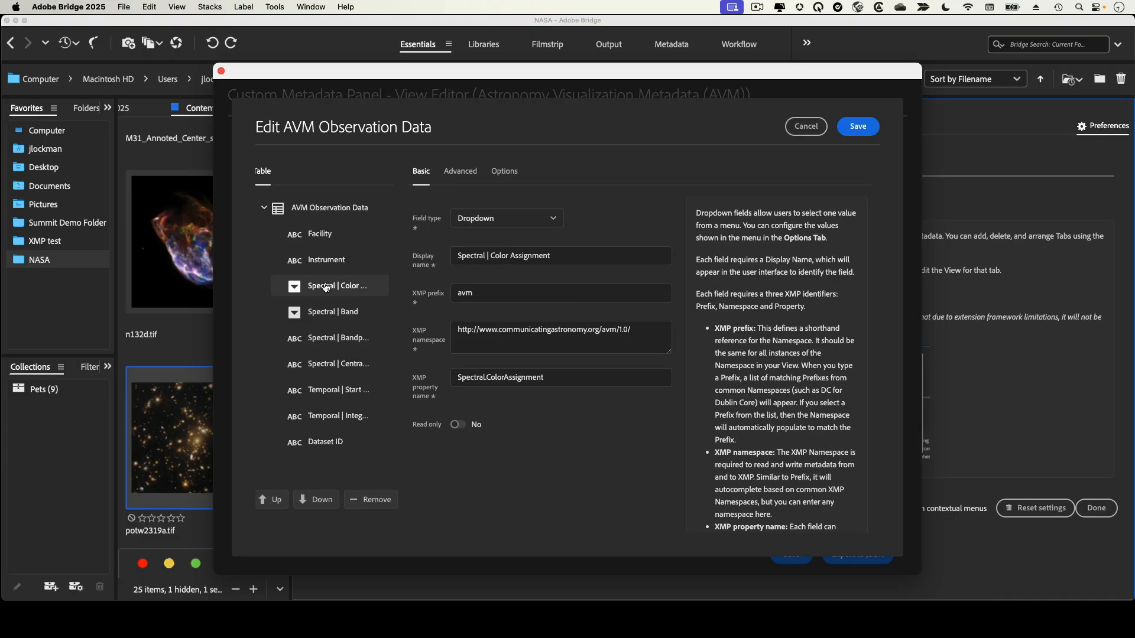
pyautogui.click(508, 173)
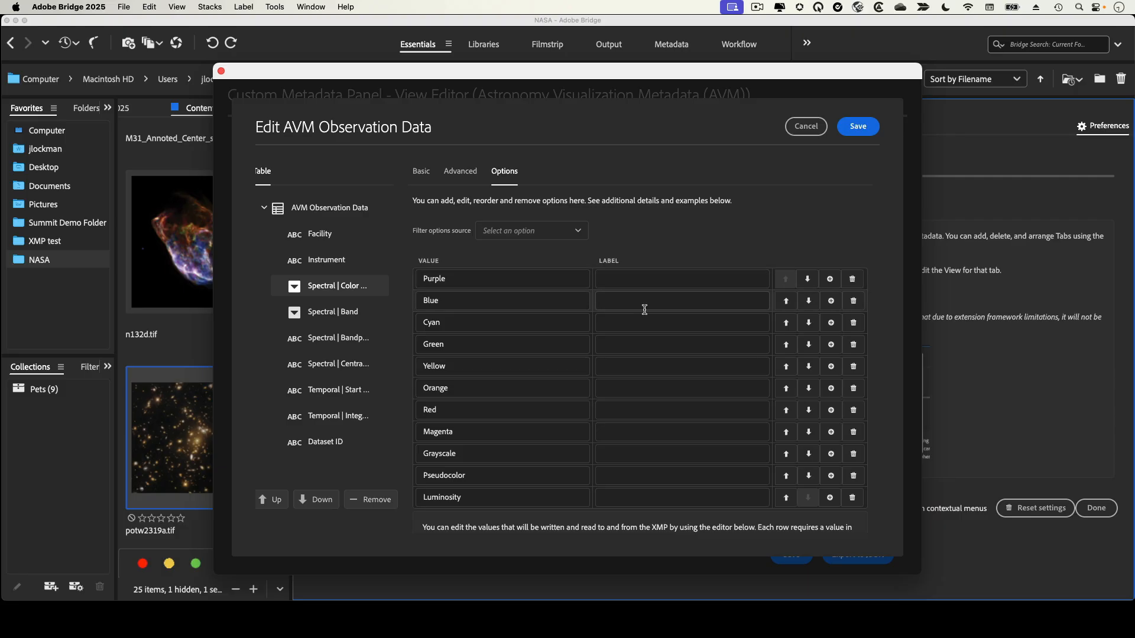
# Examine the Color Assignment option list and the guidance on values, labels and filter values, widening the editor window to read it.
pyautogui.scroll(-2, 644, 310)
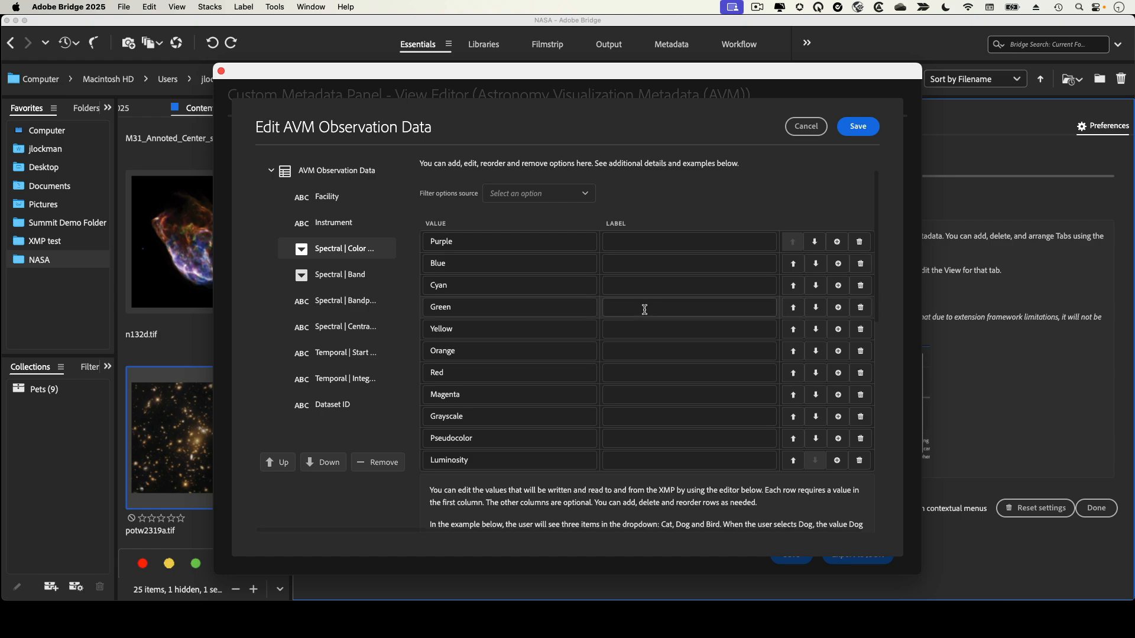
pyautogui.scroll(-2, 644, 309)
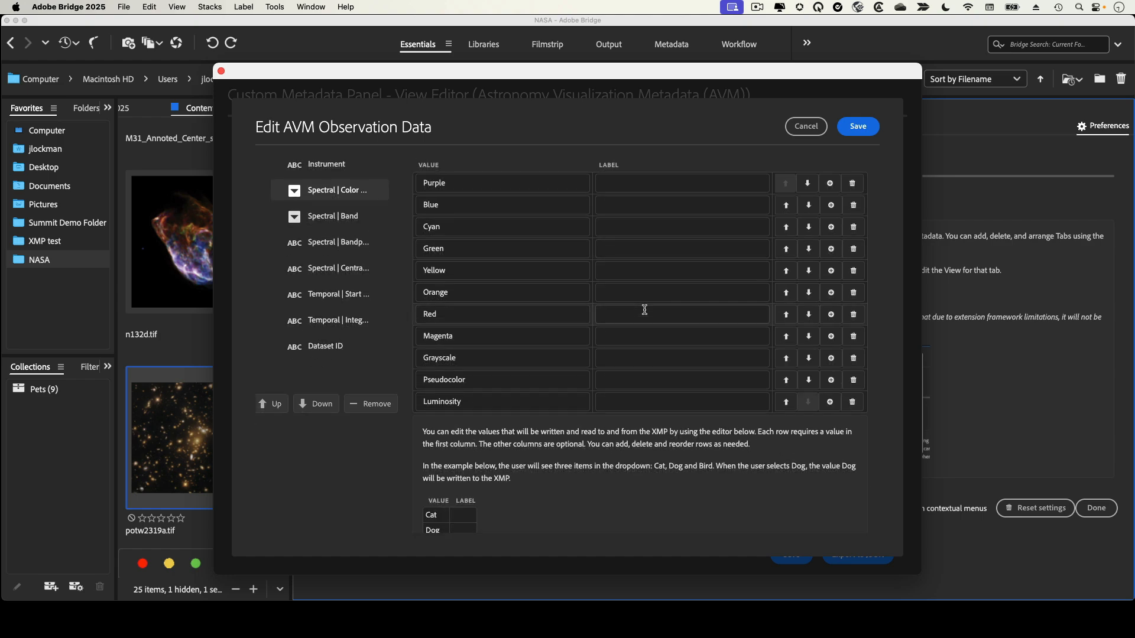
pyautogui.scroll(-3, 644, 309)
pyautogui.scroll(-4, 645, 309)
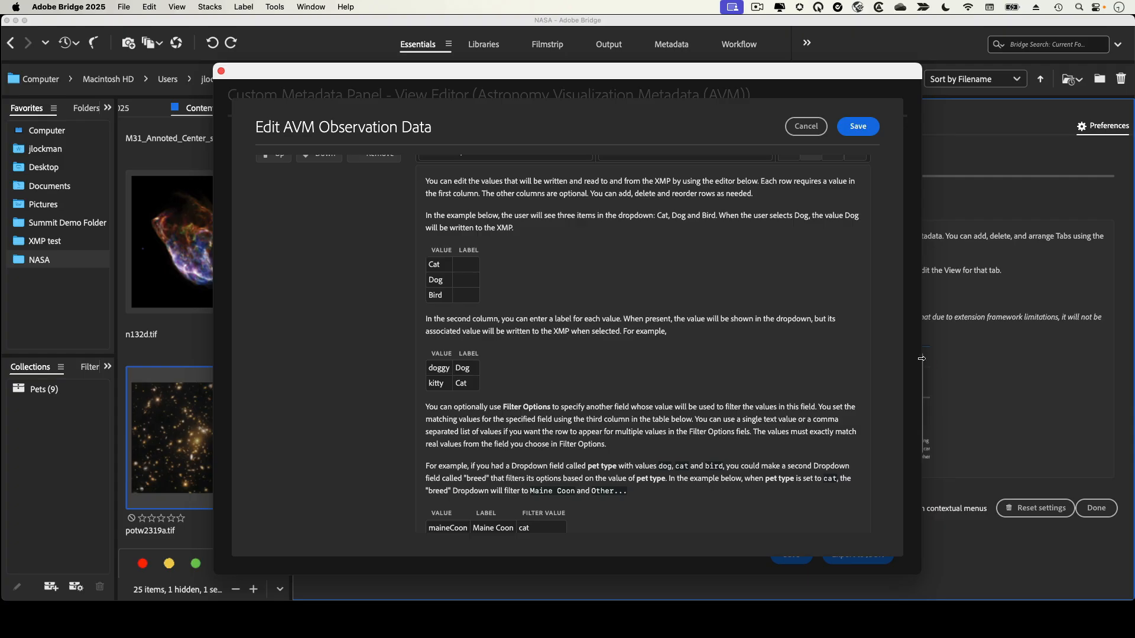
pyautogui.moveTo(921, 358); pyautogui.dragTo(1074, 358)
pyautogui.scroll(-4, 770, 374)
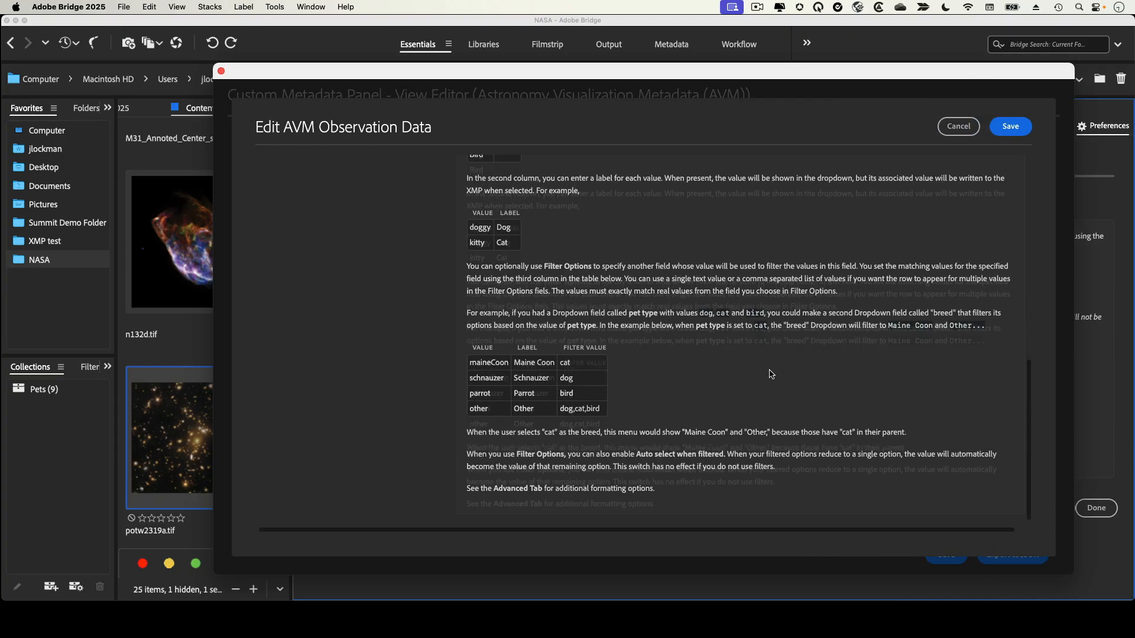
pyautogui.scroll(6, 771, 374)
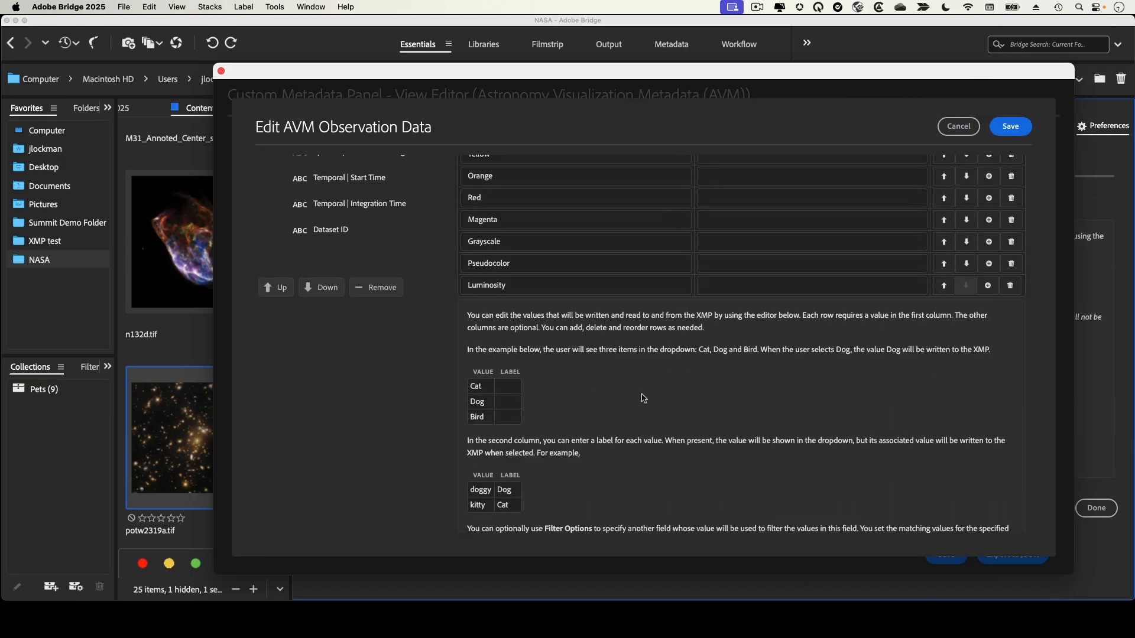
pyautogui.scroll(-6, 769, 393)
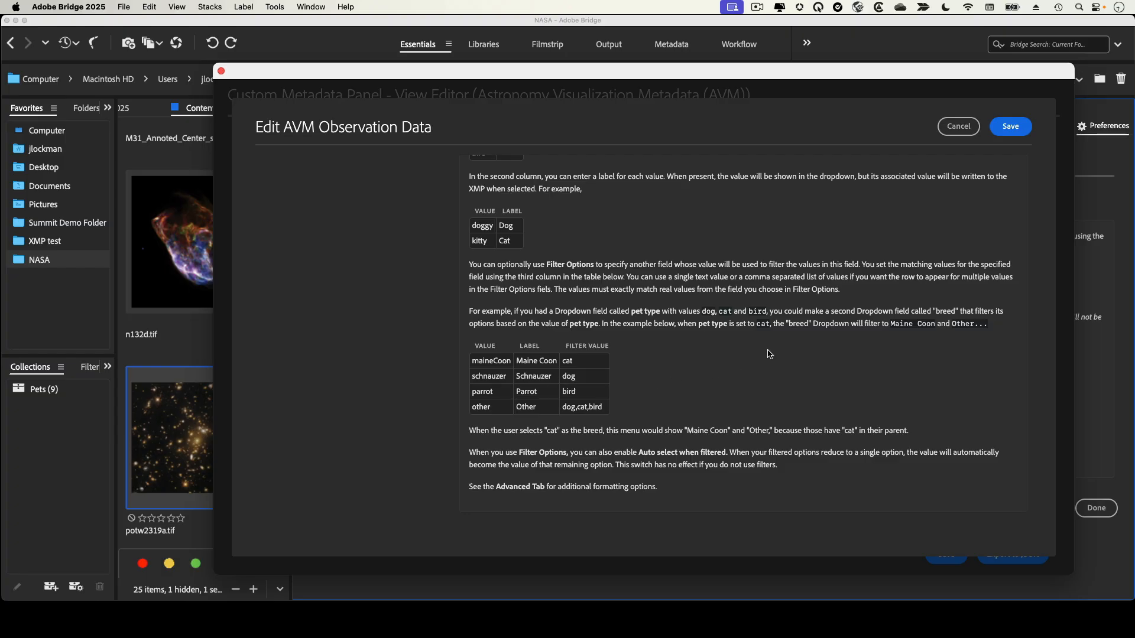
pyautogui.scroll(5, 751, 356)
pyautogui.scroll(7, 768, 353)
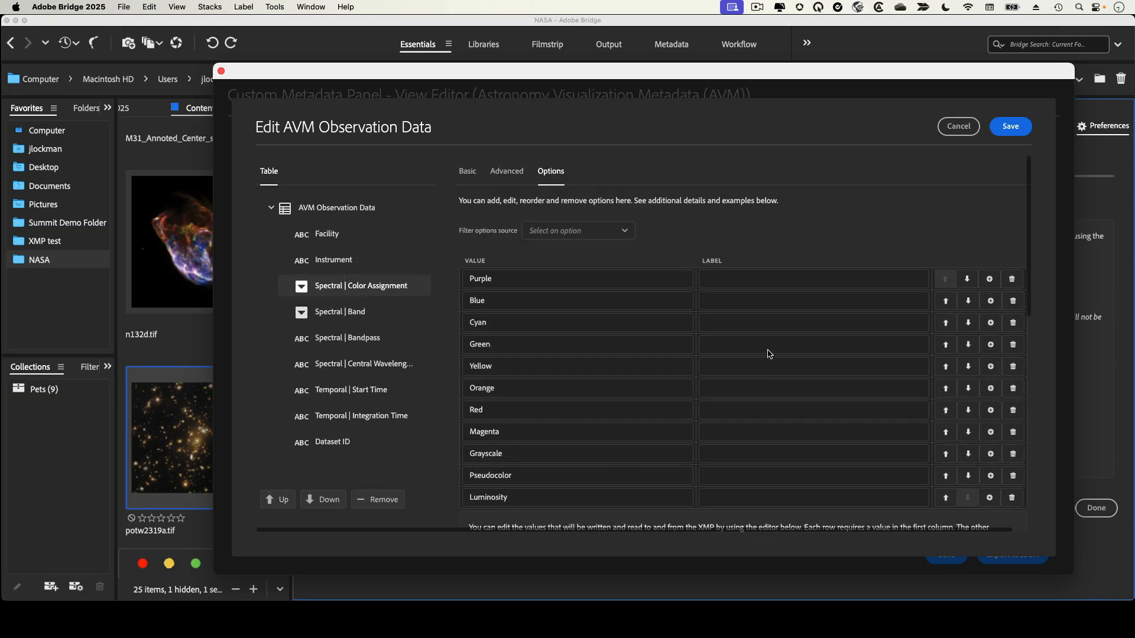
# Set the filter options source for the Spectral | Color Assignment column to Spectral | Notes.
pyautogui.click(620, 233)
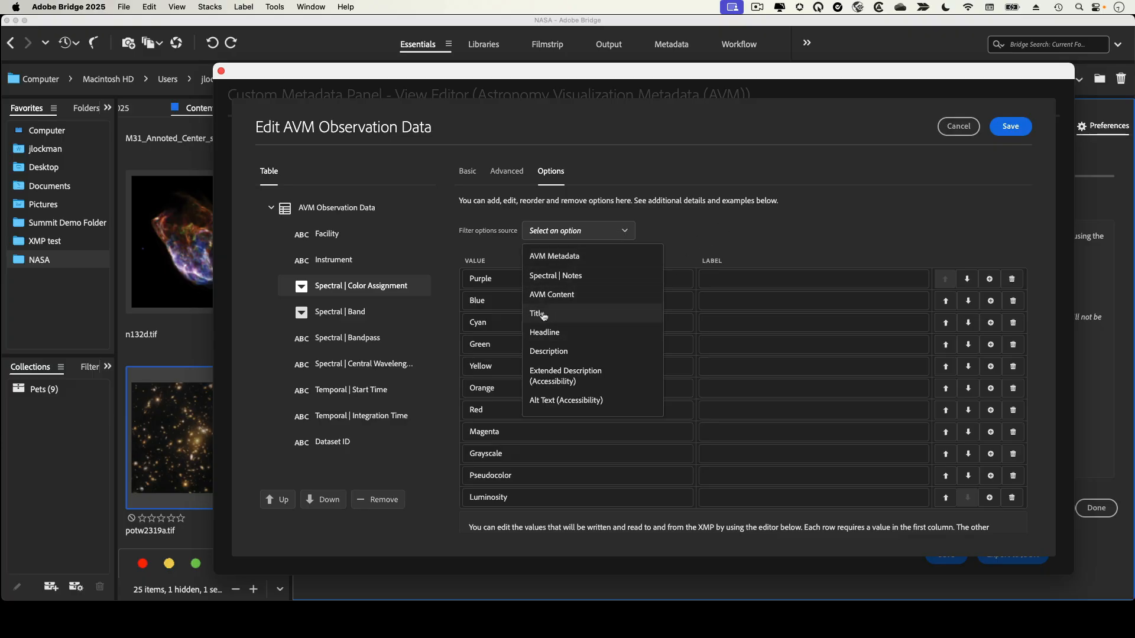
pyautogui.click(766, 256)
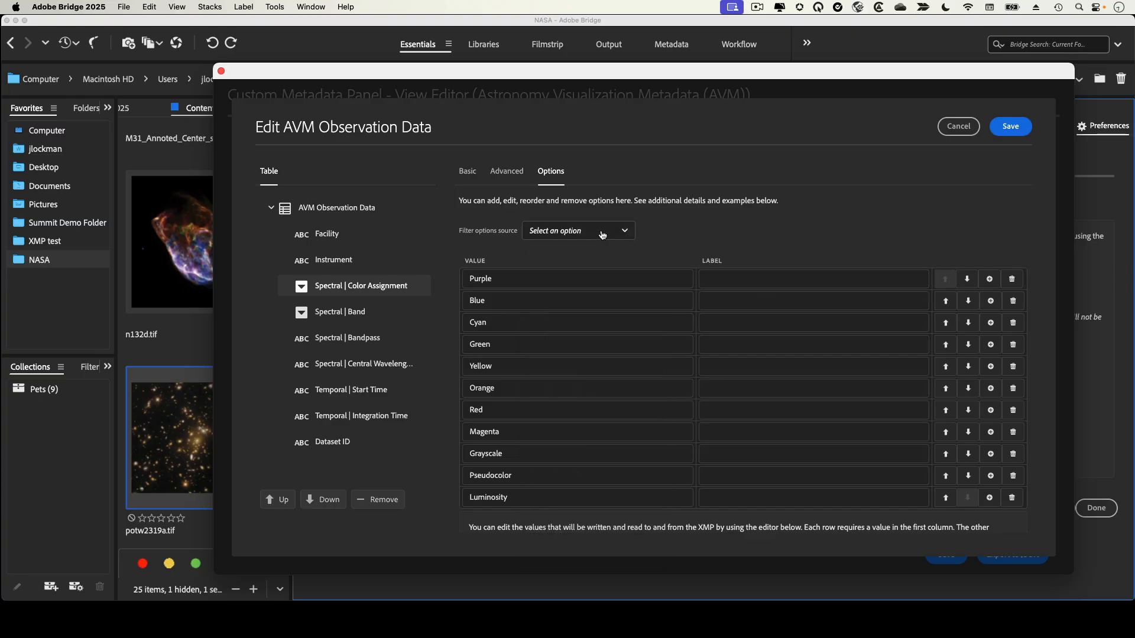
pyautogui.click(570, 231)
pyautogui.click(573, 275)
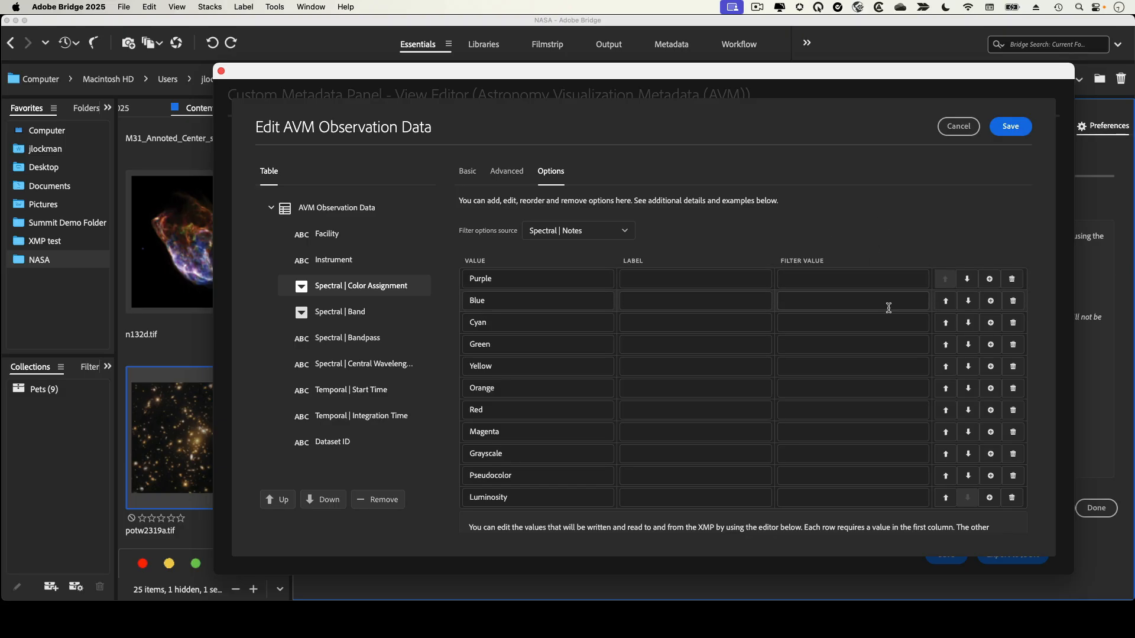
# Move the Purple option down to sit between Green and Yellow in the Color Assignment list.
pyautogui.click(968, 287)
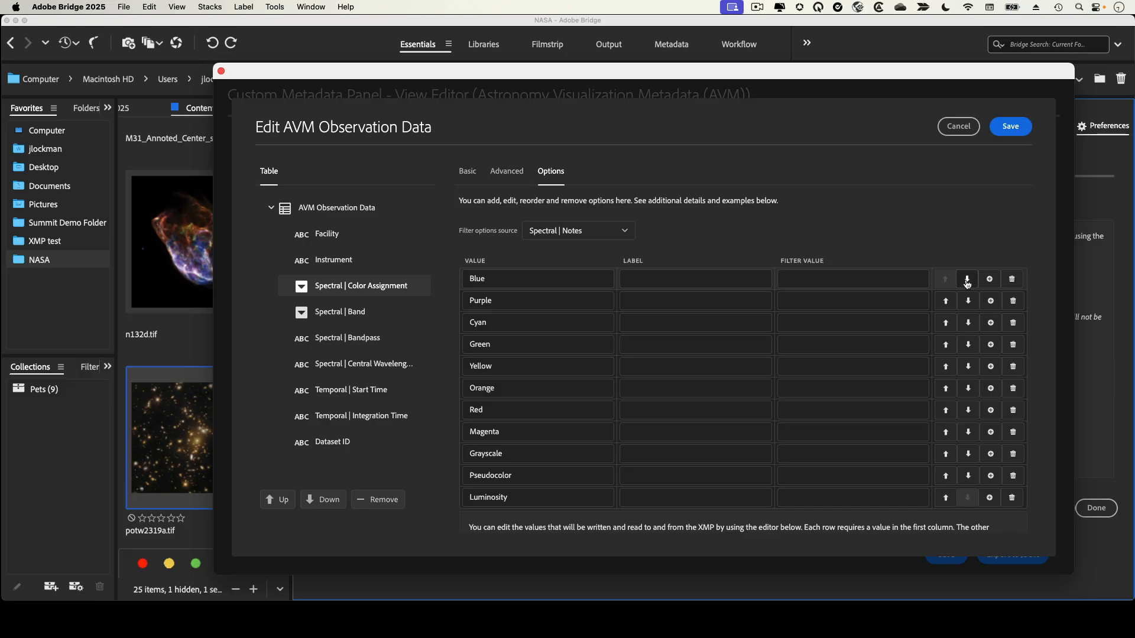
pyautogui.click(967, 302)
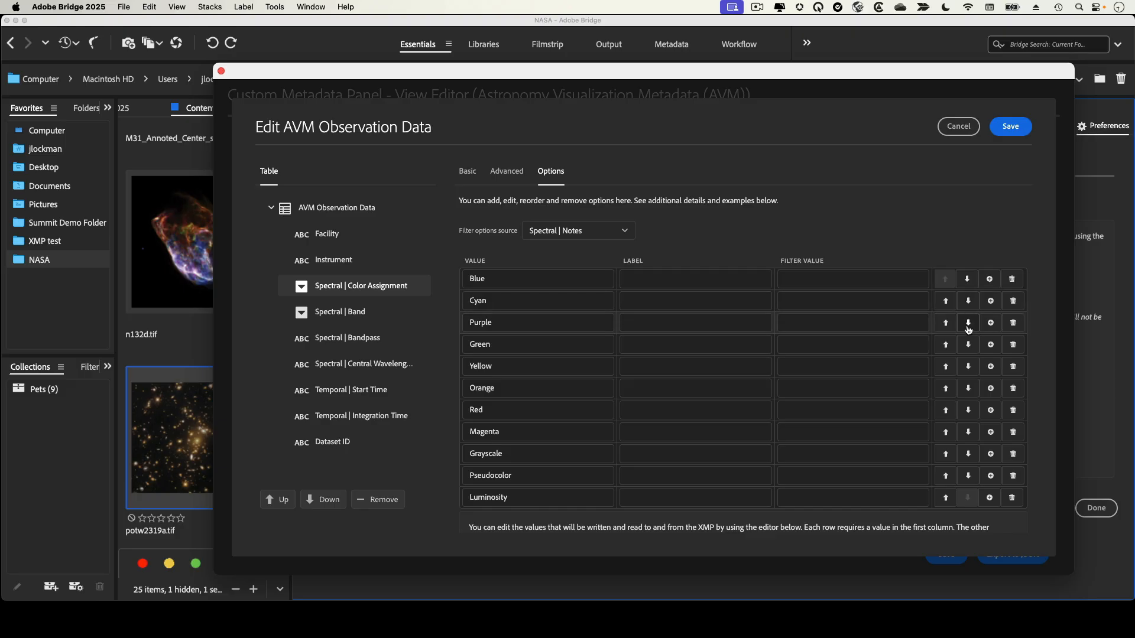
pyautogui.click(968, 324)
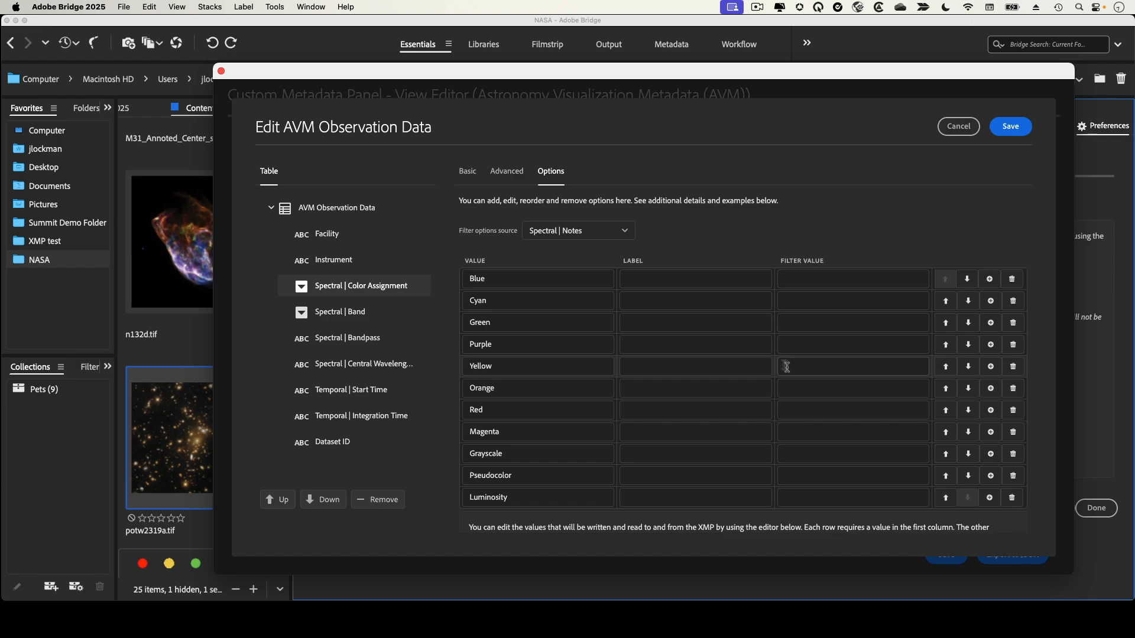
pyautogui.scroll(-5, 792, 337)
pyautogui.scroll(5, 796, 336)
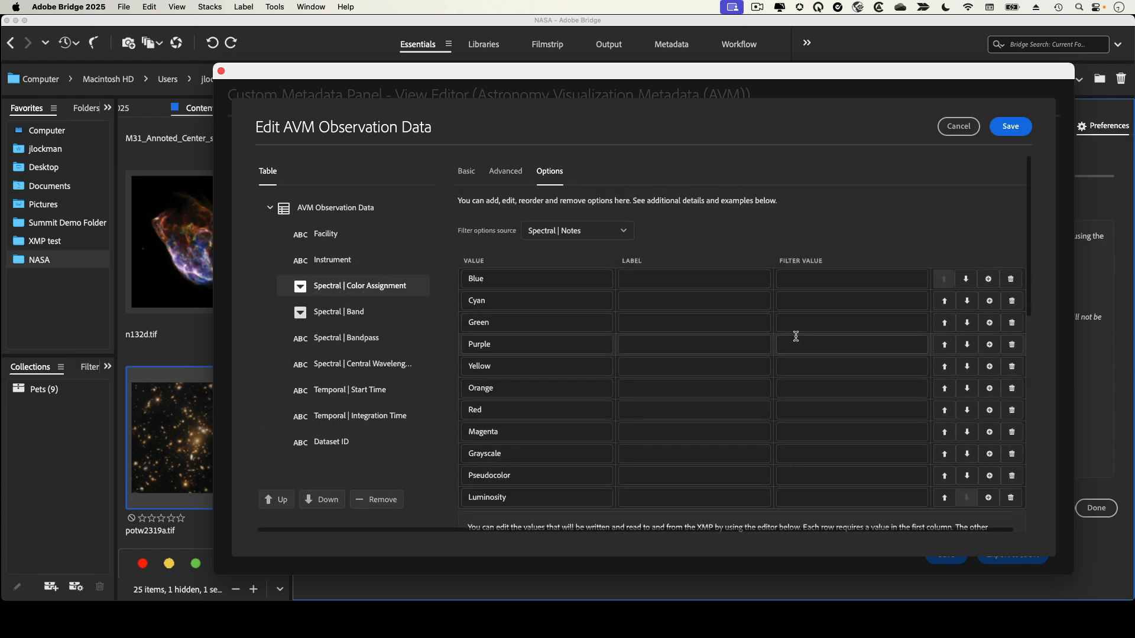
# Discard the AVM Observation Data table edits and leave the View Editor and the preferences.
pyautogui.click(957, 127)
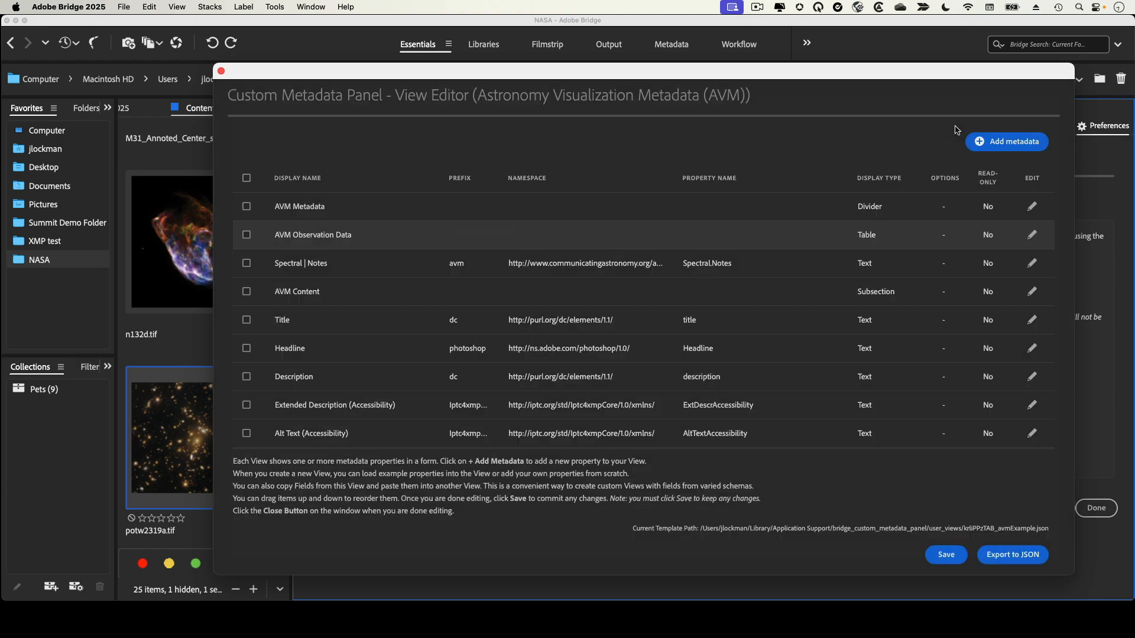
pyautogui.click(221, 71)
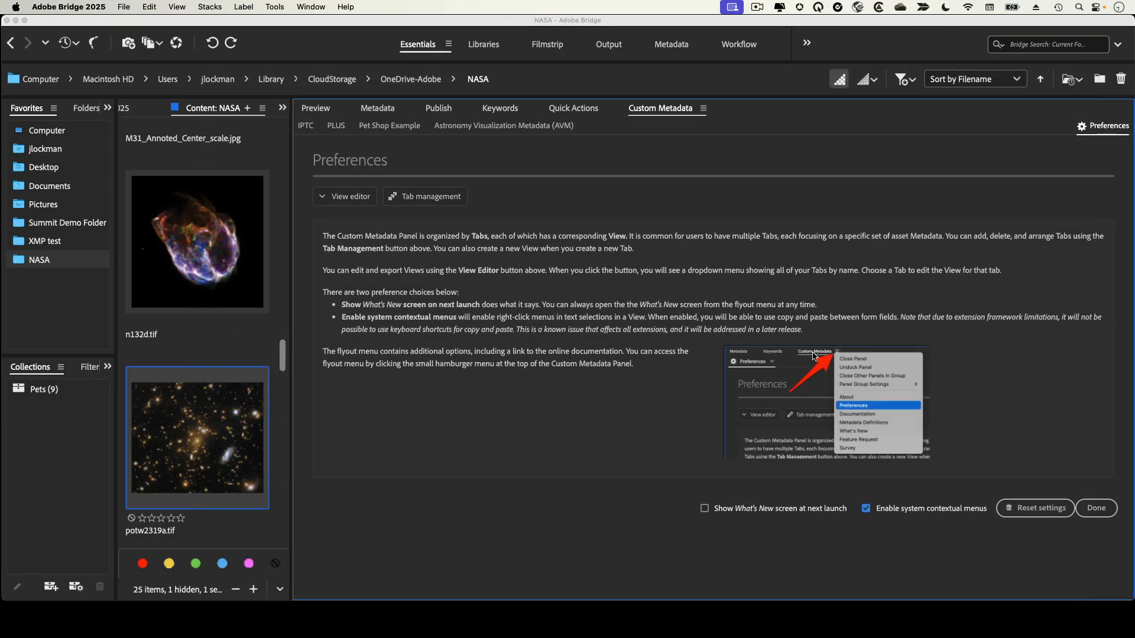
pyautogui.click(1098, 509)
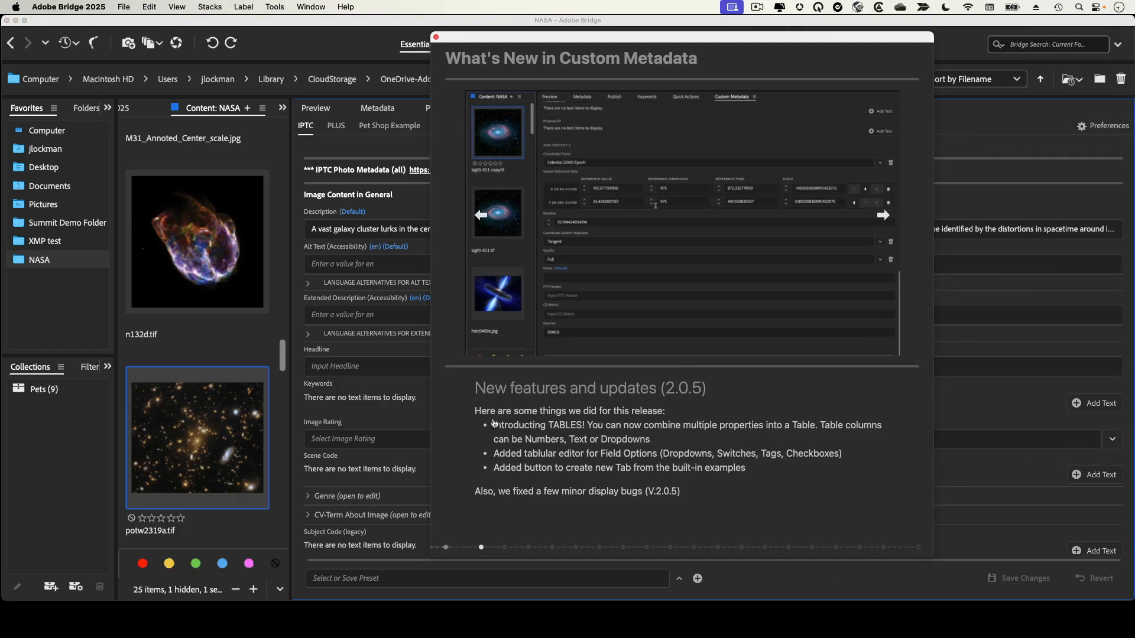
# Review the version 2.0.6 notes in What's New, highlighting the save-changes dialog and settings reset items, and close the window.
pyautogui.click(483, 220)
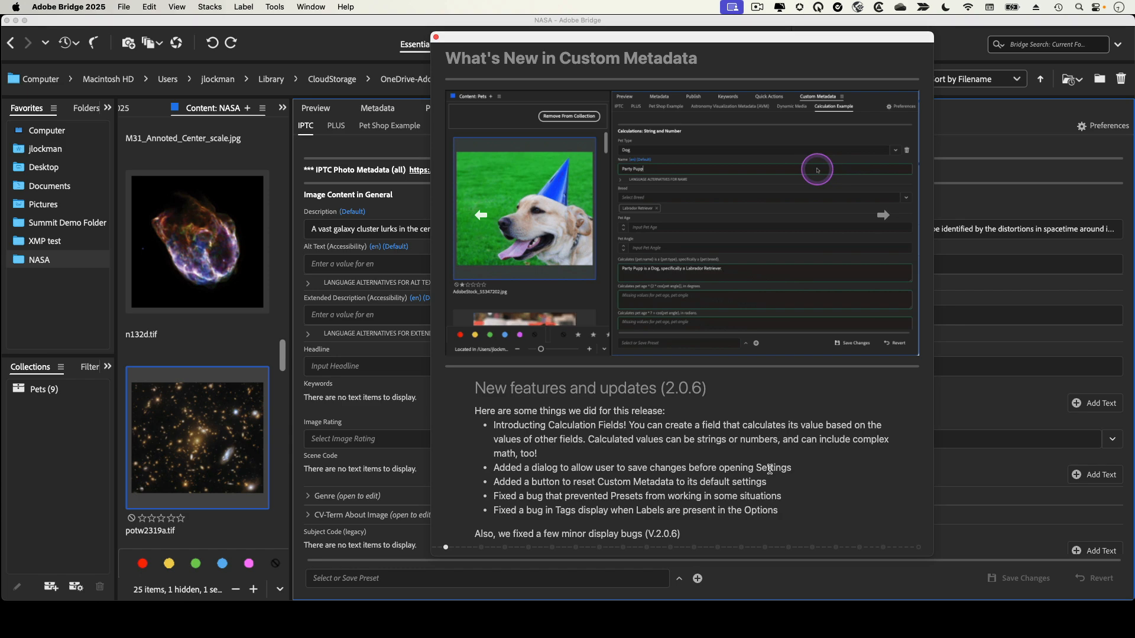
pyautogui.moveTo(769, 469); pyautogui.dragTo(547, 469)
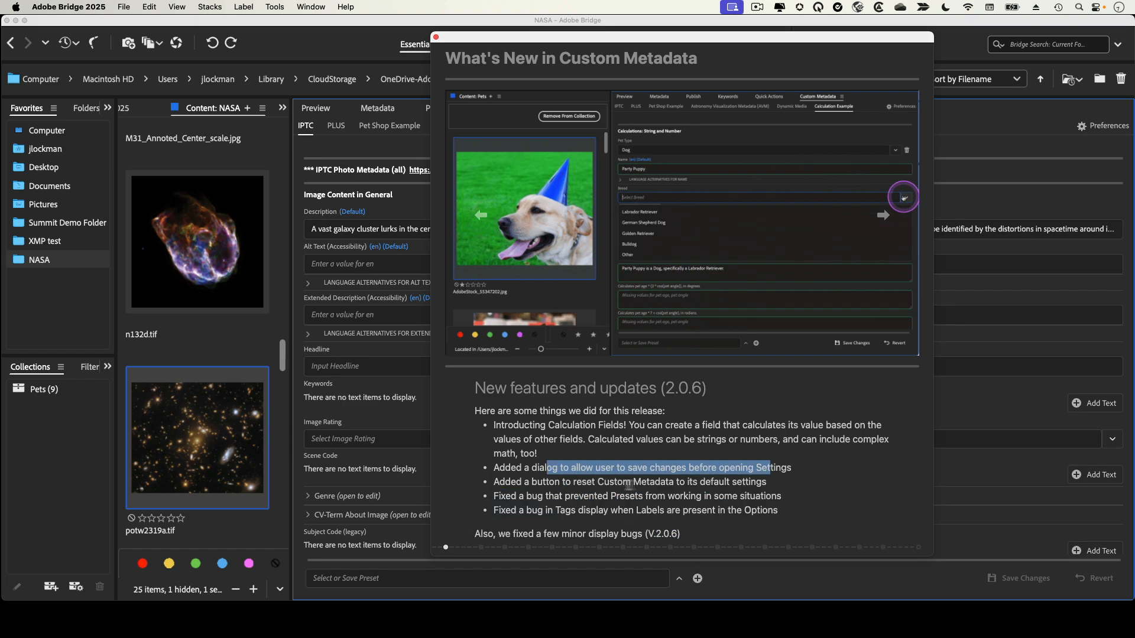
pyautogui.moveTo(745, 482); pyautogui.dragTo(552, 480)
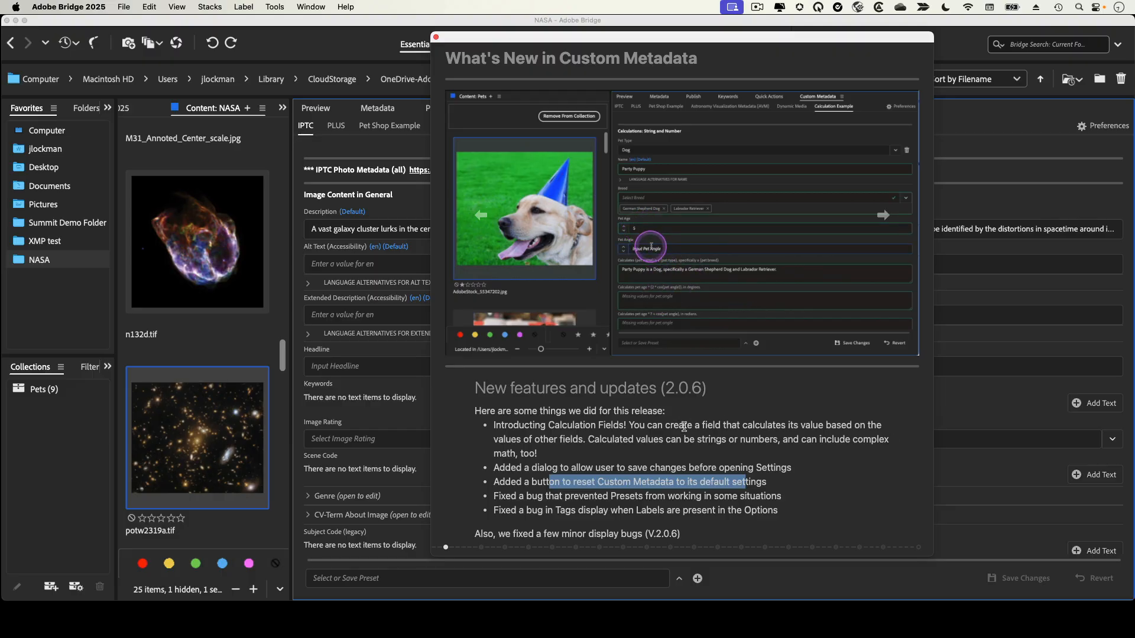
pyautogui.click(436, 37)
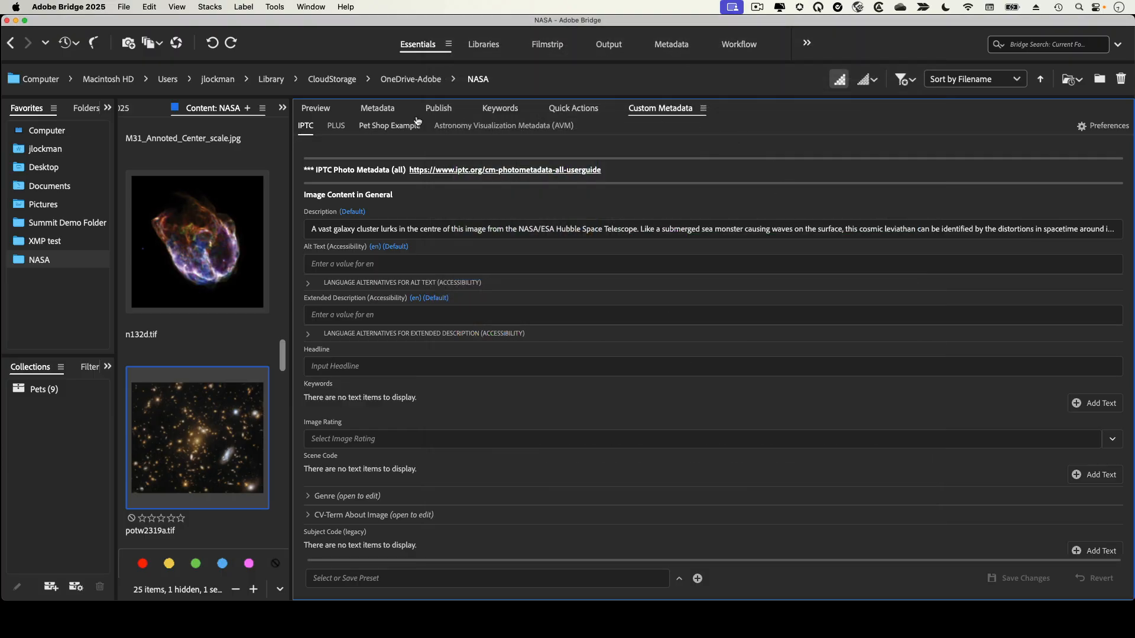
# Show the Pet Shop Example form and open its view in the View Editor from the Custom Metadata preferences.
pyautogui.click(390, 125)
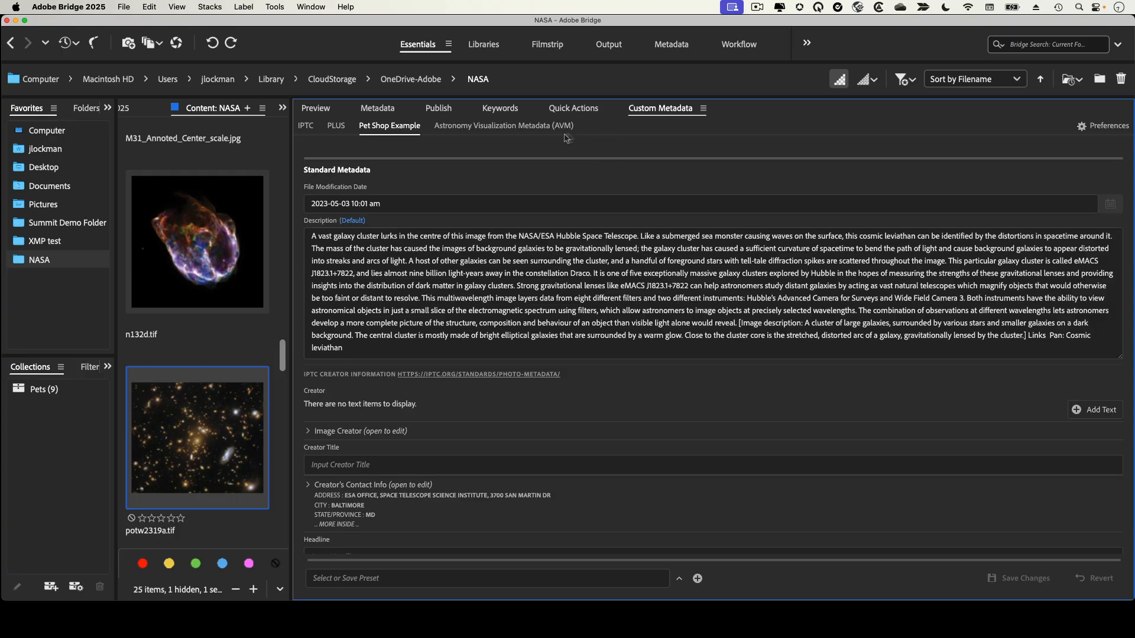
pyautogui.click(704, 108)
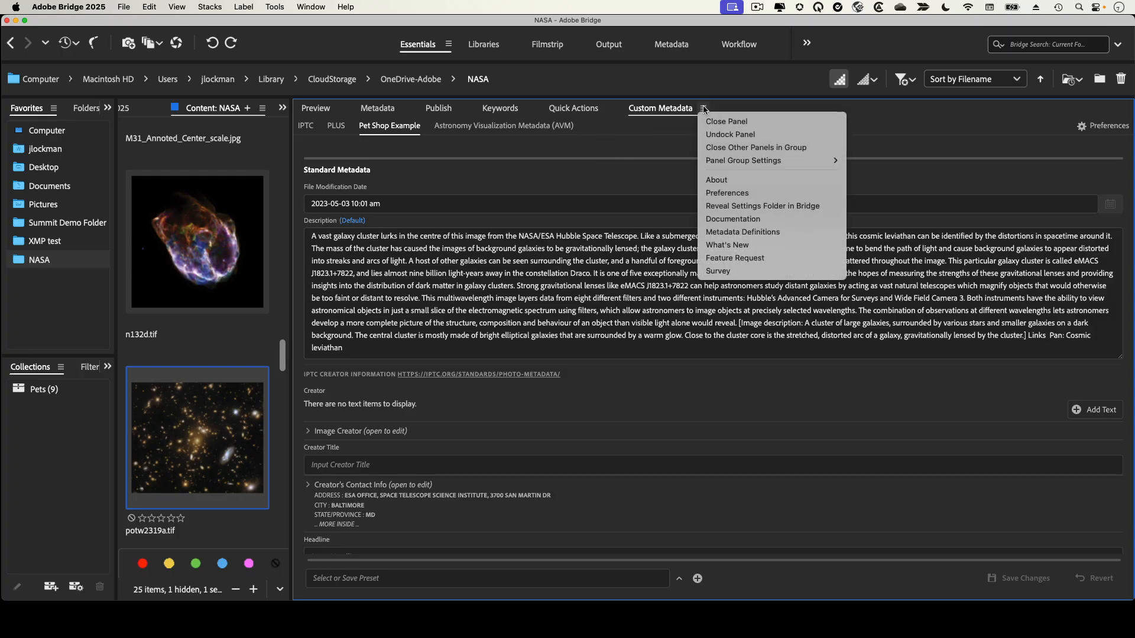
pyautogui.click(747, 194)
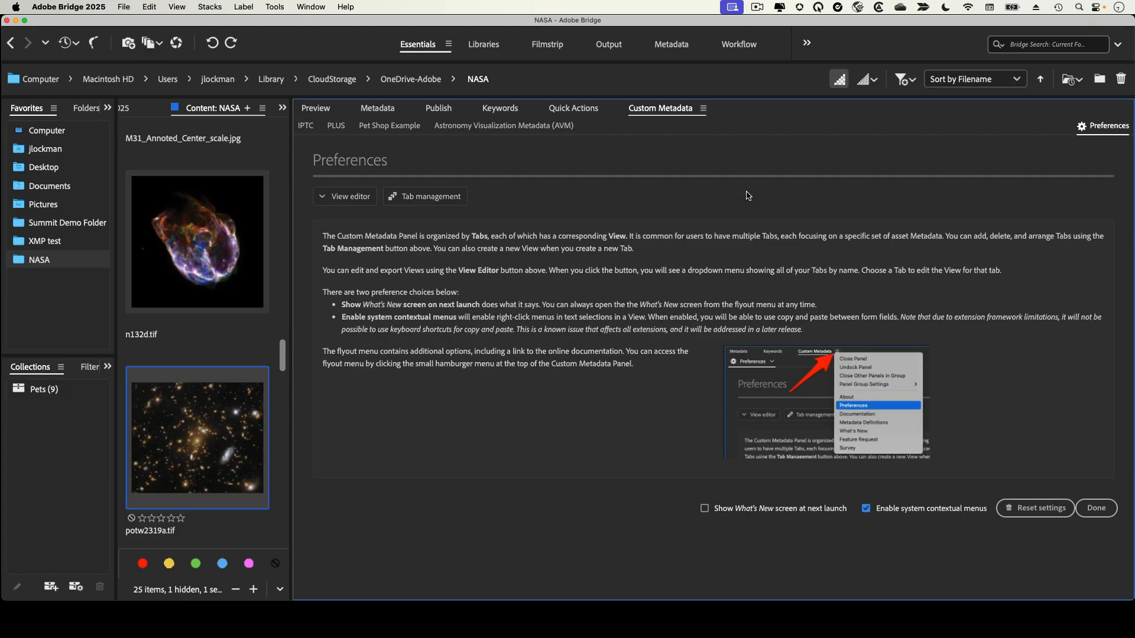
pyautogui.click(347, 196)
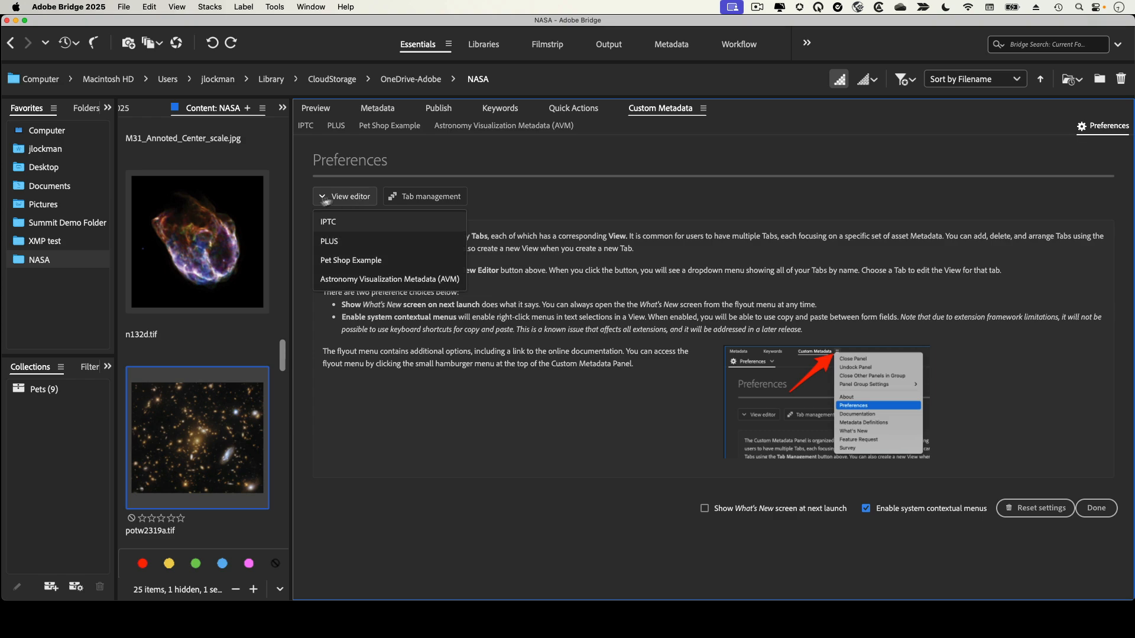
pyautogui.click(372, 260)
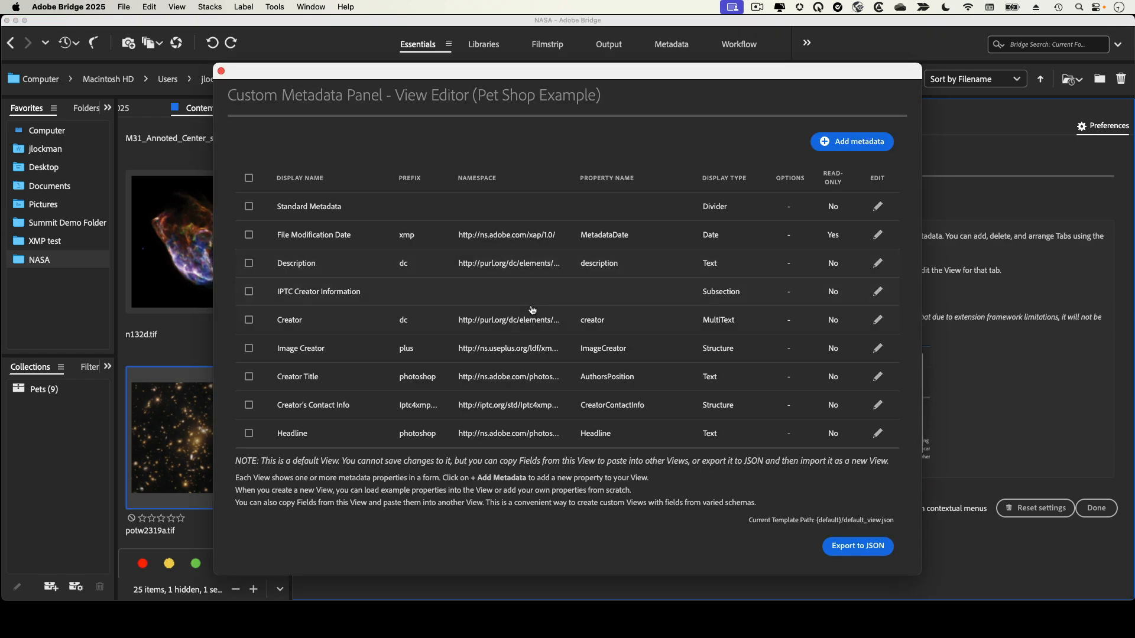
# Review the fields of the Pet Shop Example view down to the Pet Shop Metadata properties such as Breed and Gender.
pyautogui.scroll(-1, 600, 310)
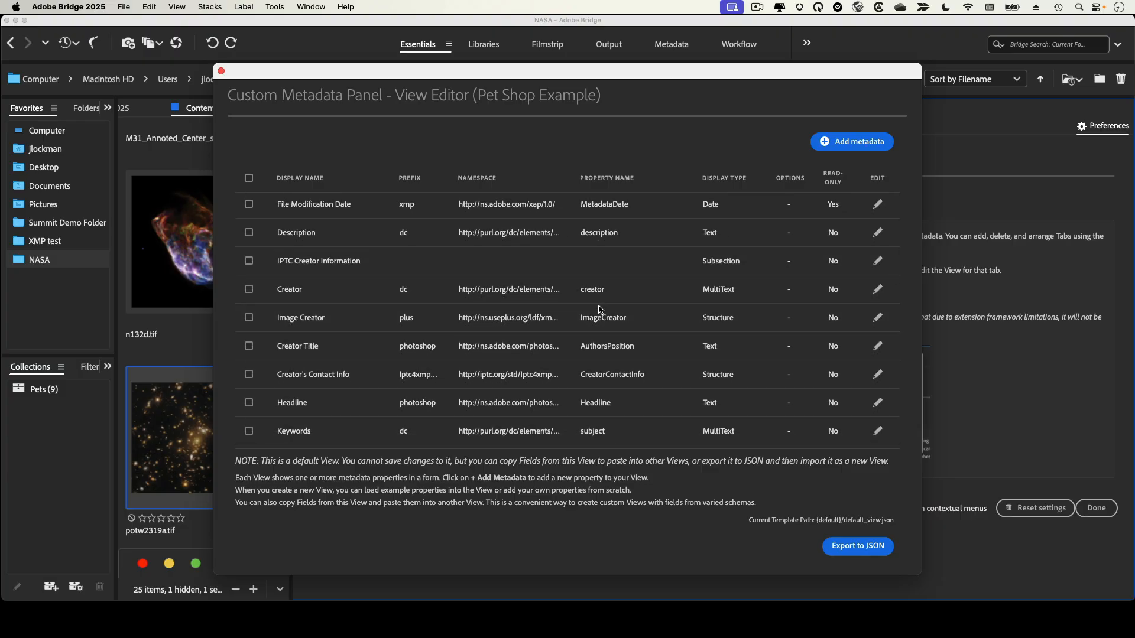
pyautogui.scroll(-5, 600, 311)
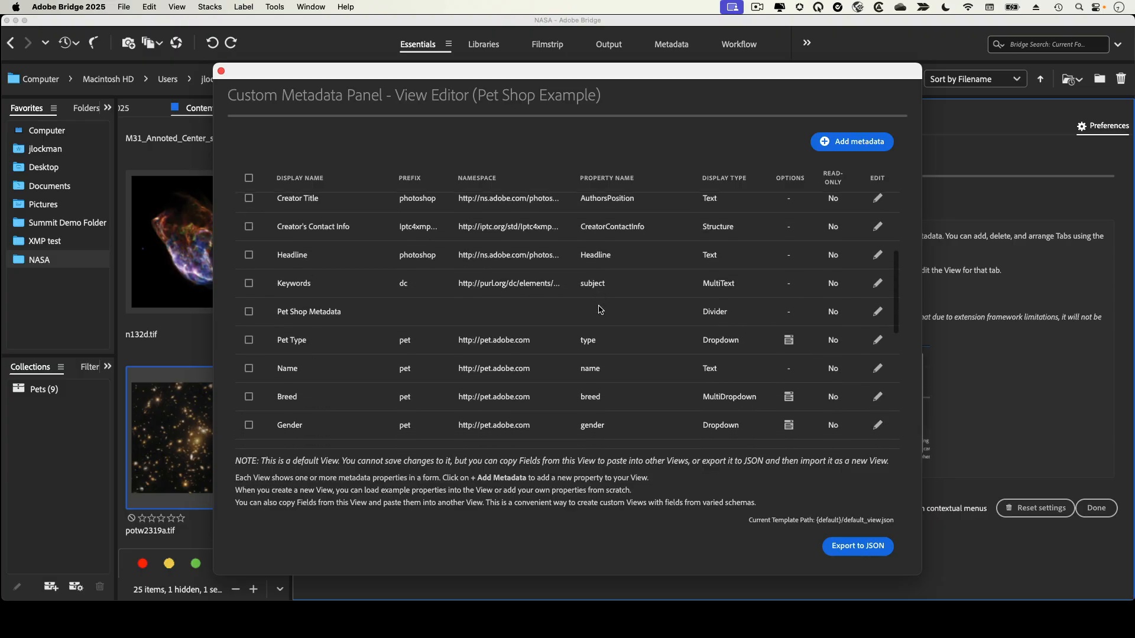
pyautogui.scroll(-2, 600, 311)
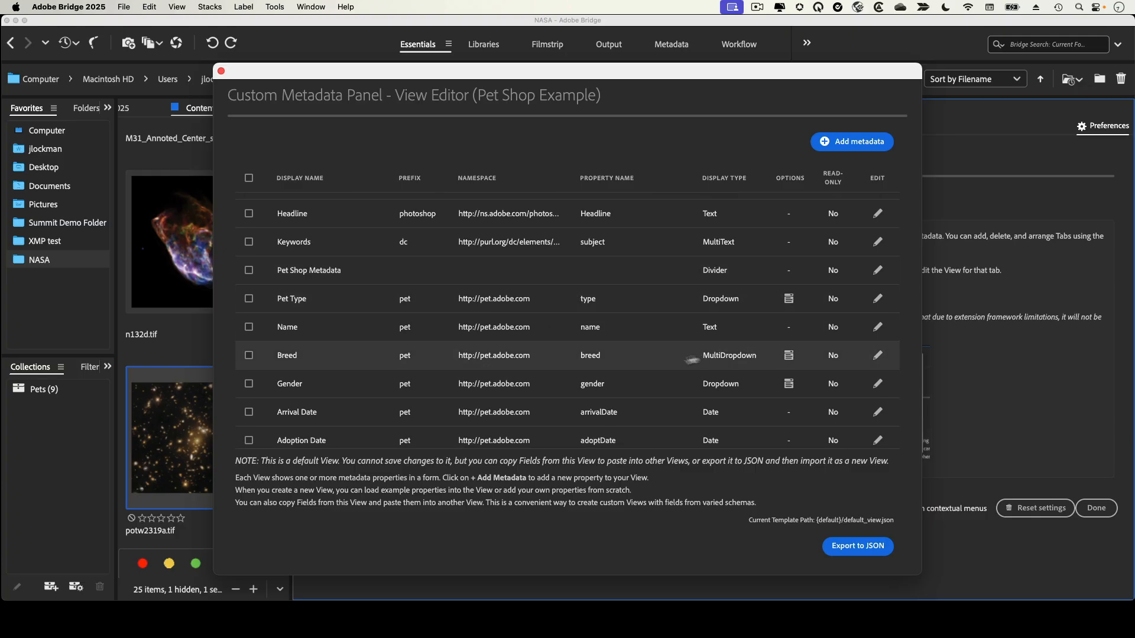
pyautogui.click(646, 388)
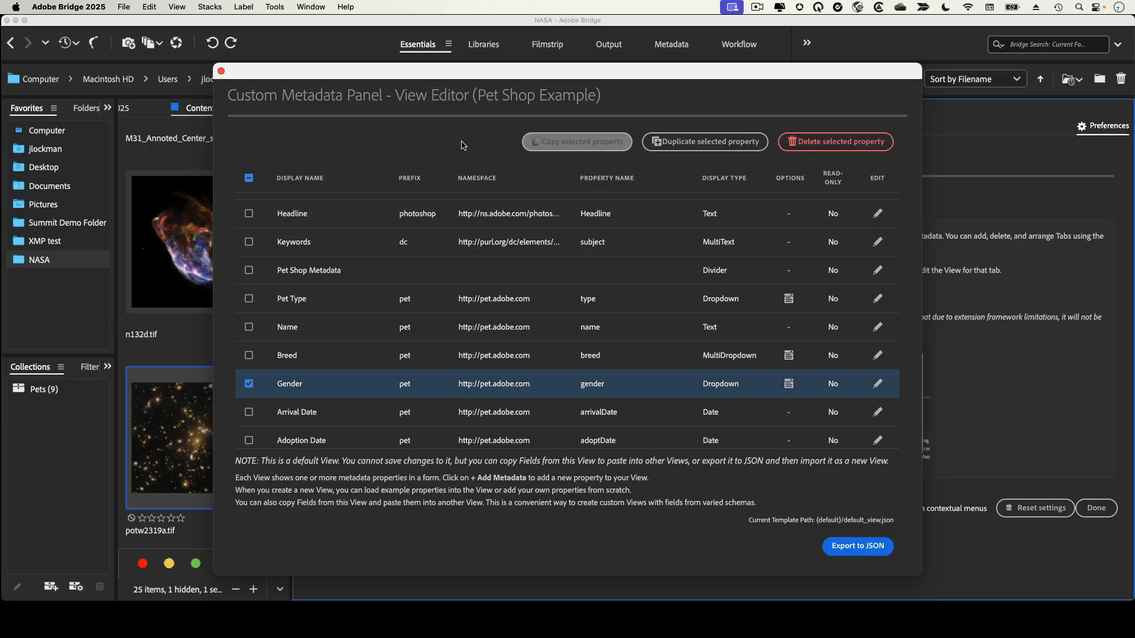
pyautogui.click(671, 386)
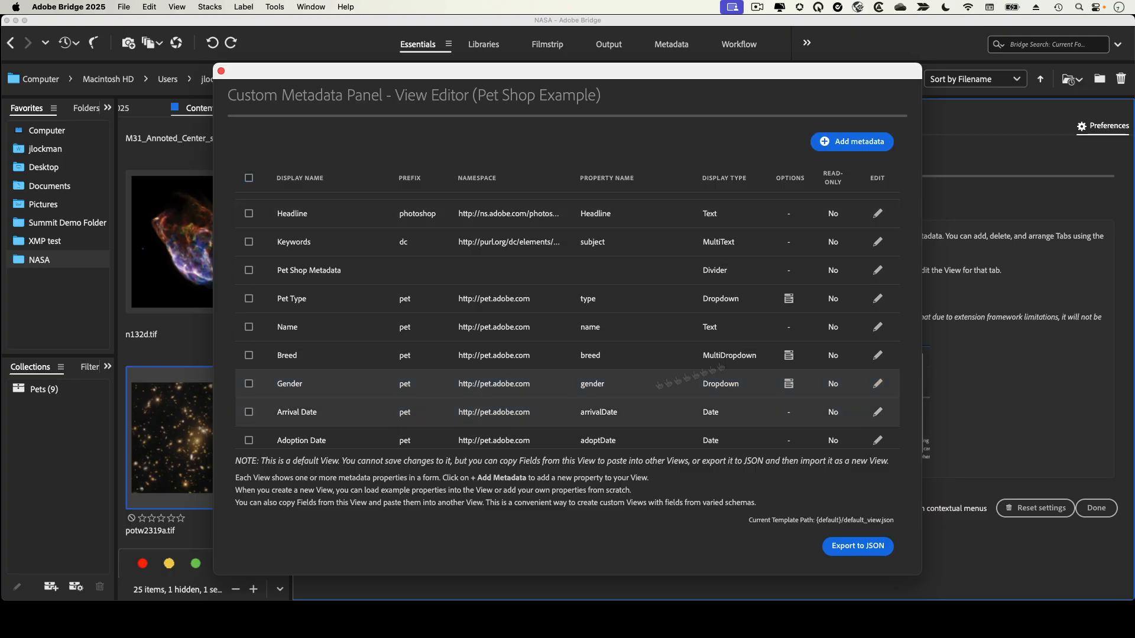
# Start a new metadata form field and set its field type to Calculation.
pyautogui.click(862, 148)
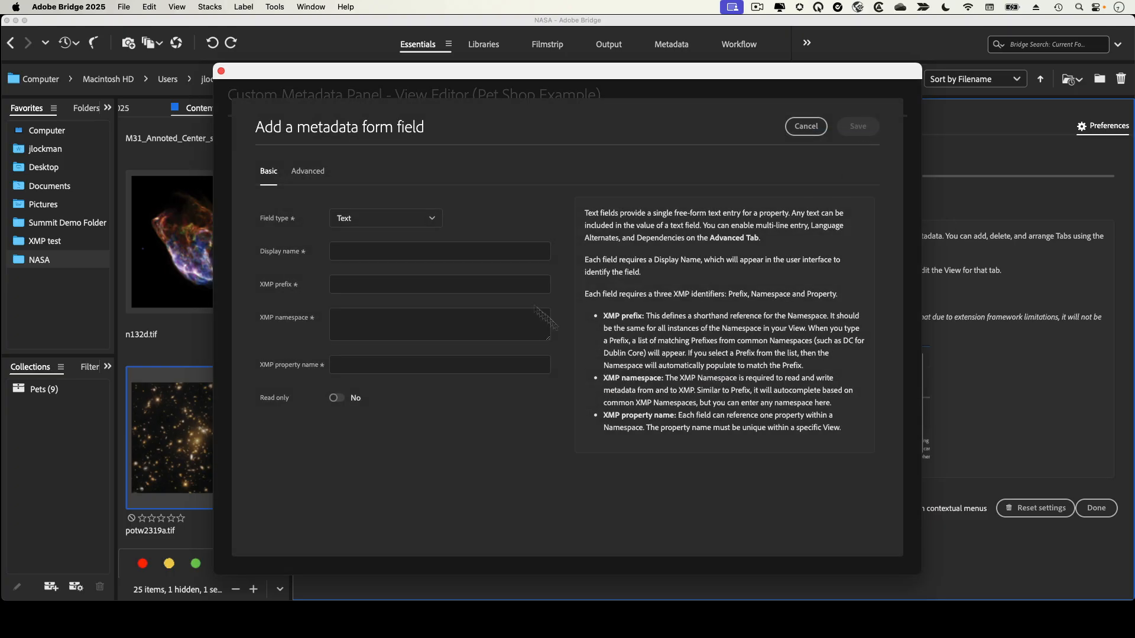
pyautogui.click(413, 225)
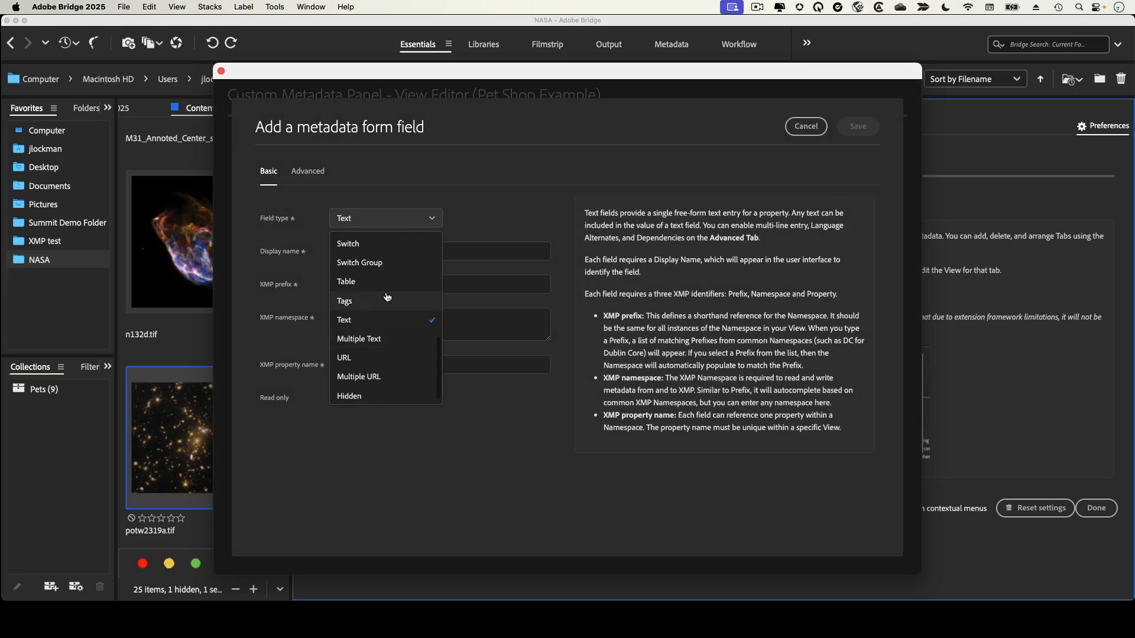
pyautogui.scroll(5, 387, 298)
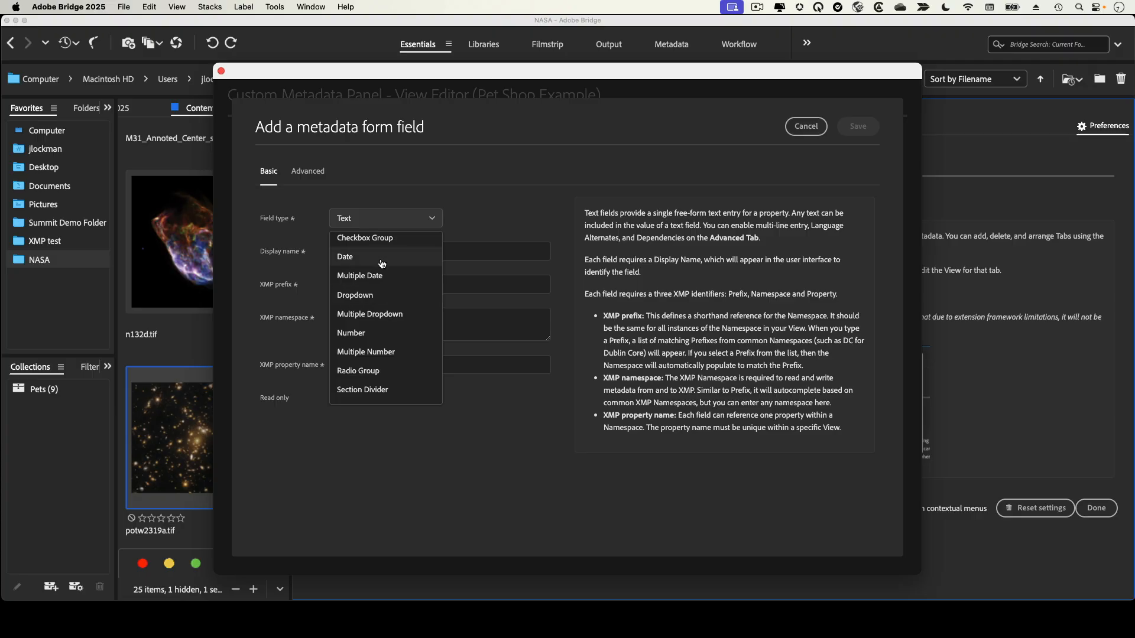
pyautogui.scroll(3, 378, 260)
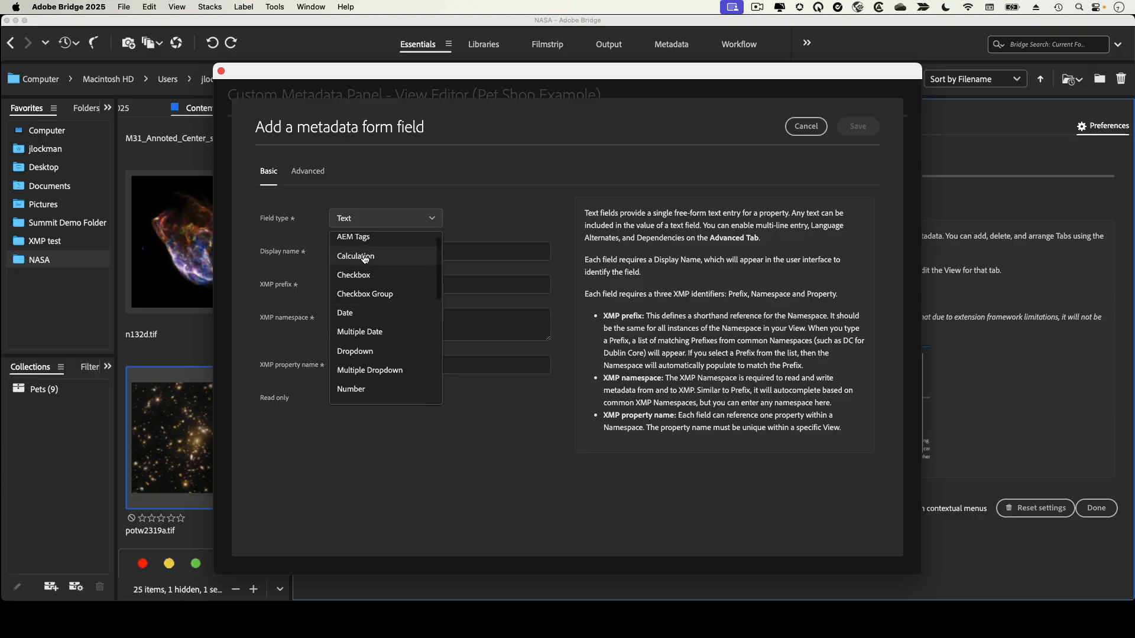
pyautogui.click(365, 256)
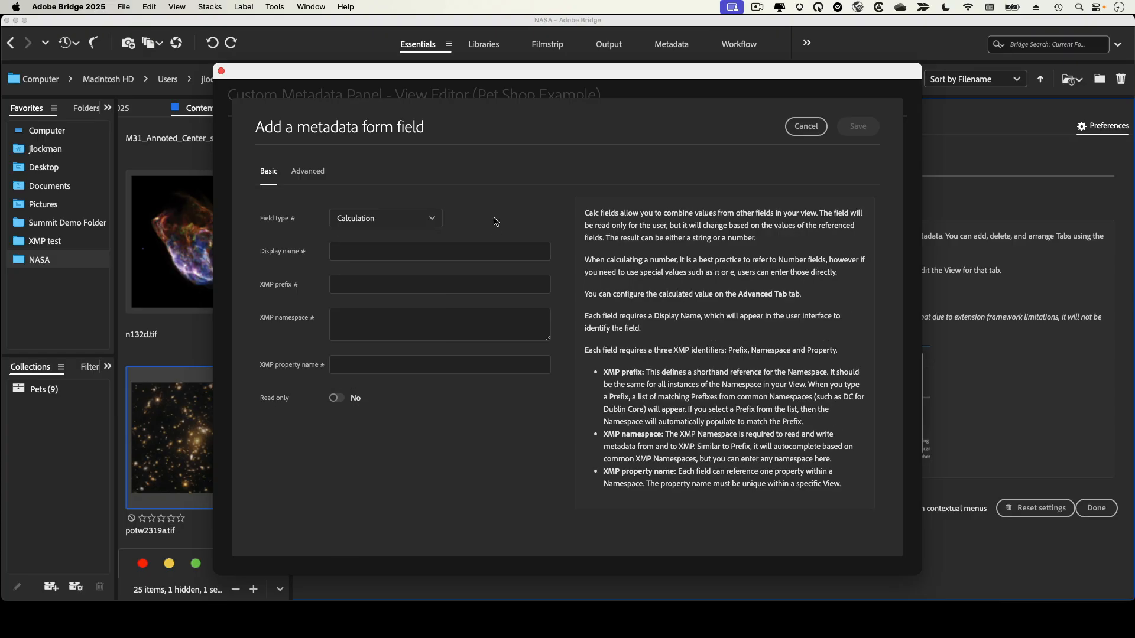
# Fill in the calculation field with display name Combined Name, suggested XMP prefix pet and property name CombinedName.
pyautogui.click(439, 253)
pyautogui.write('Comb')
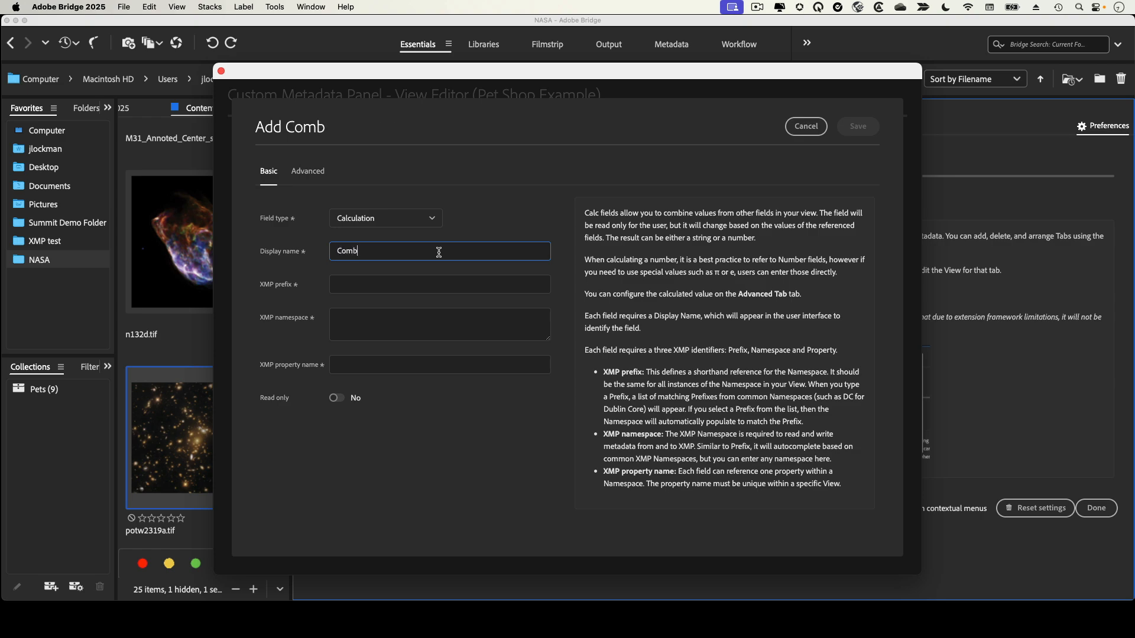
pyautogui.write('ined Name')
pyautogui.click(377, 285)
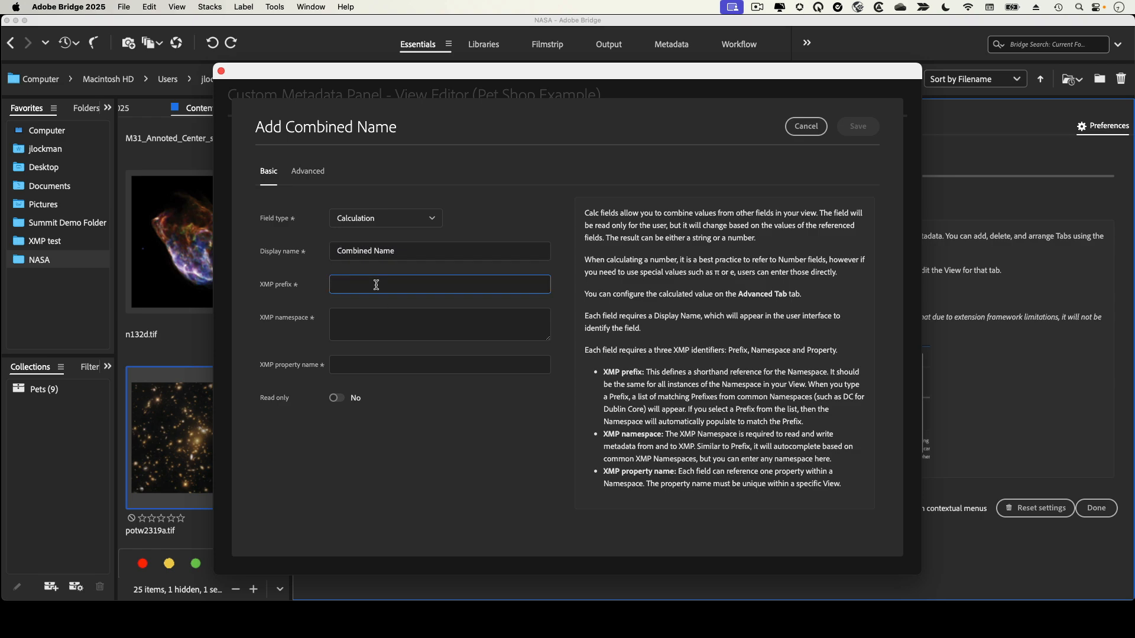
pyautogui.write('t')
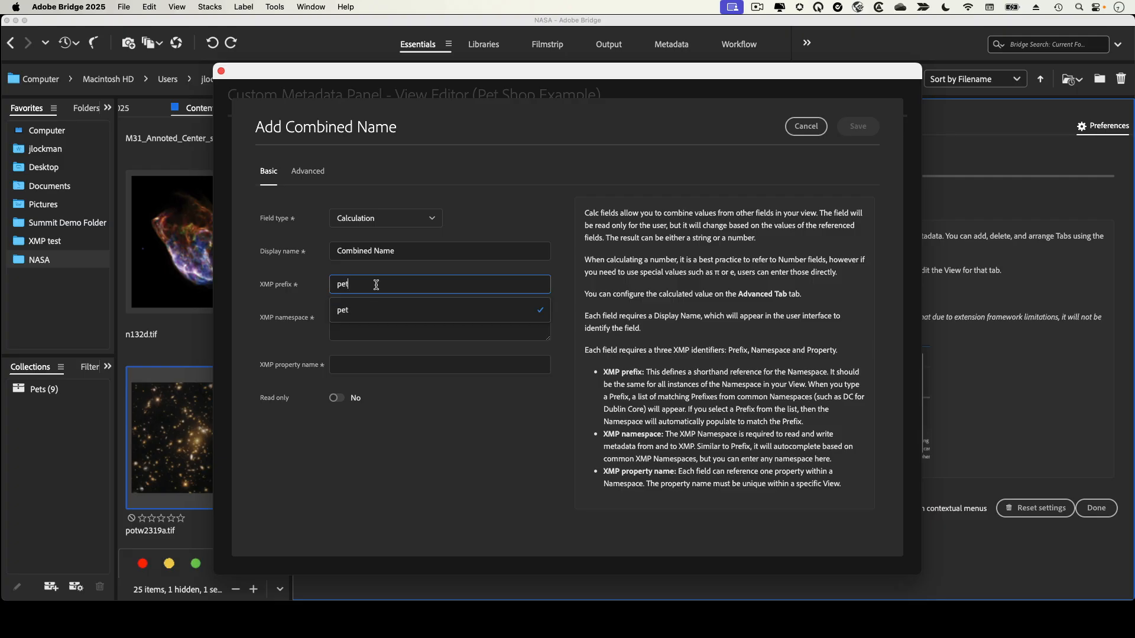
pyautogui.click(354, 310)
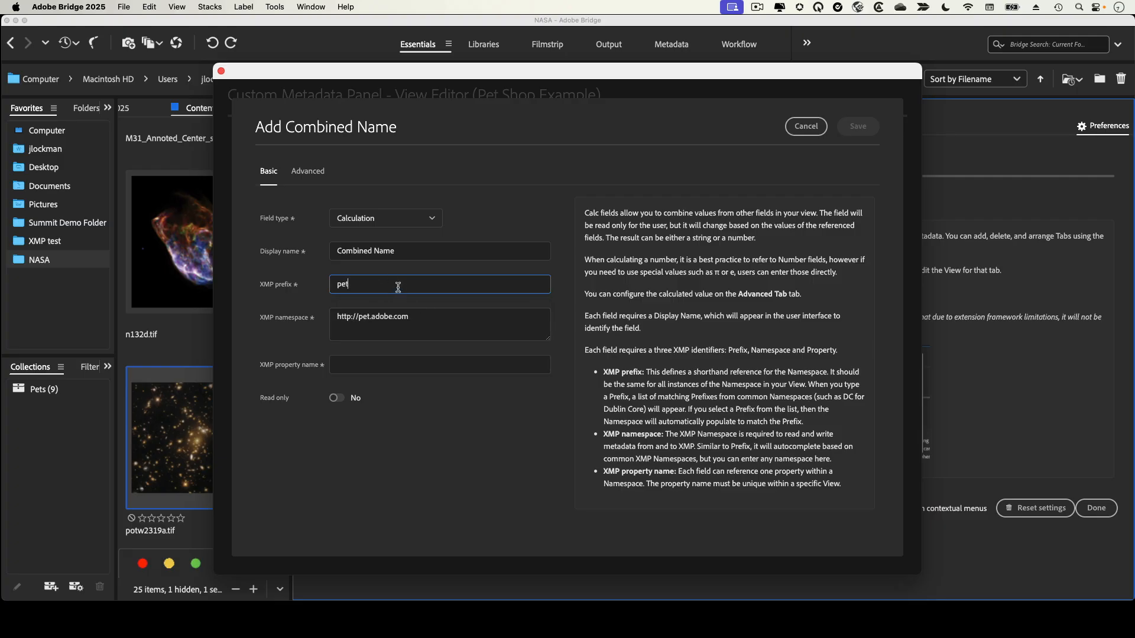
pyautogui.click(362, 366)
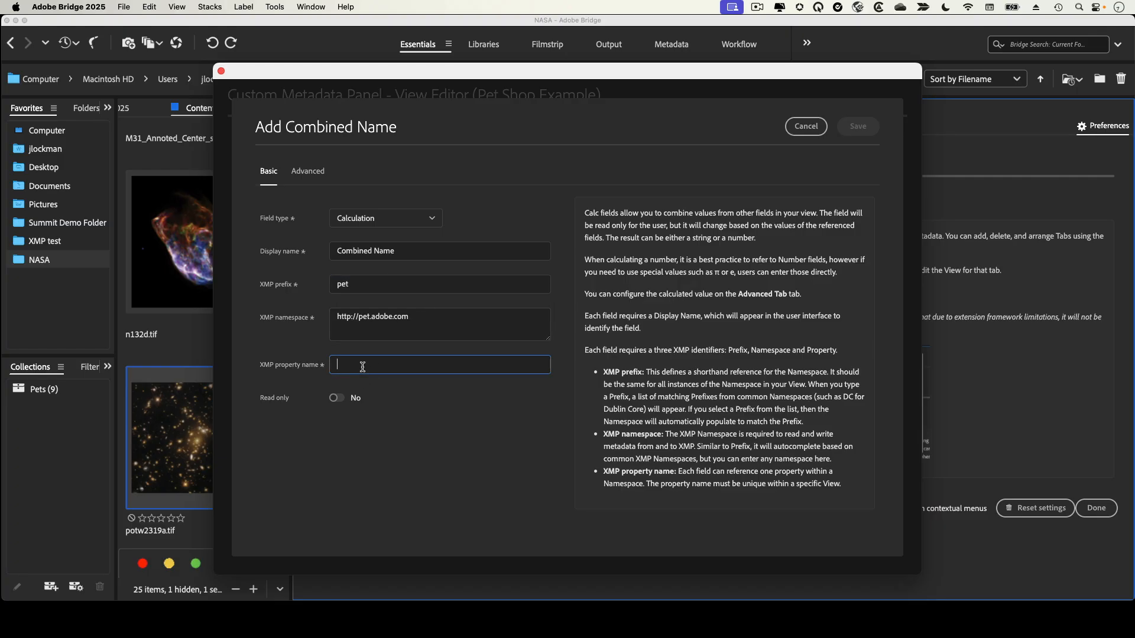
pyautogui.write('c')
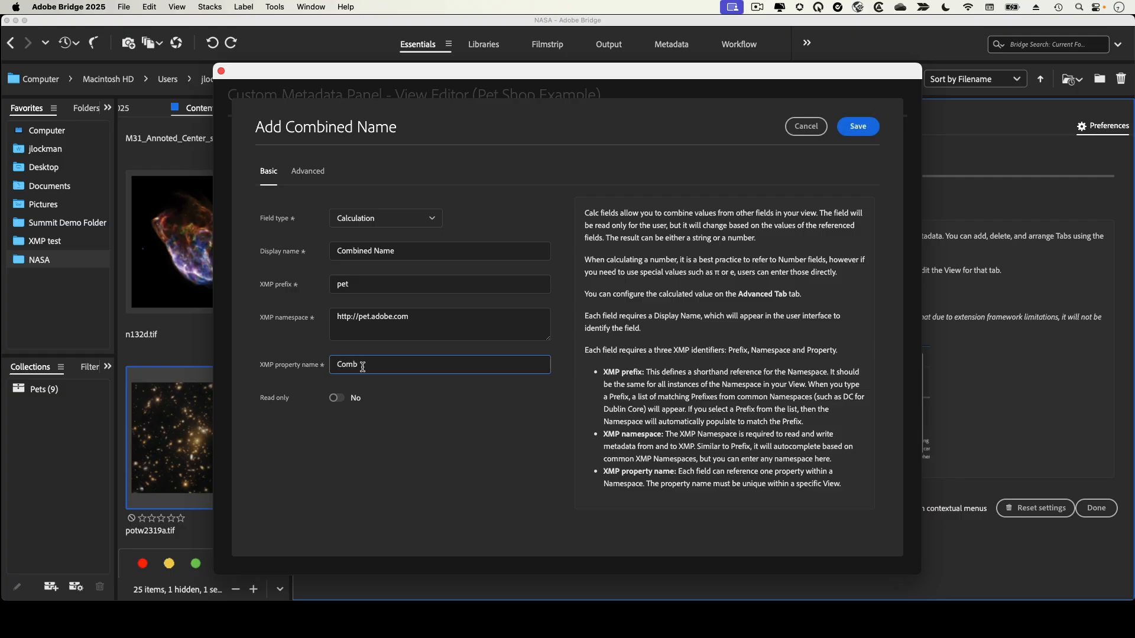
pyautogui.write('ombinedName')
# Try the Math calculation type and its angle mode in the advanced settings, and return the type to String.
pyautogui.click(310, 173)
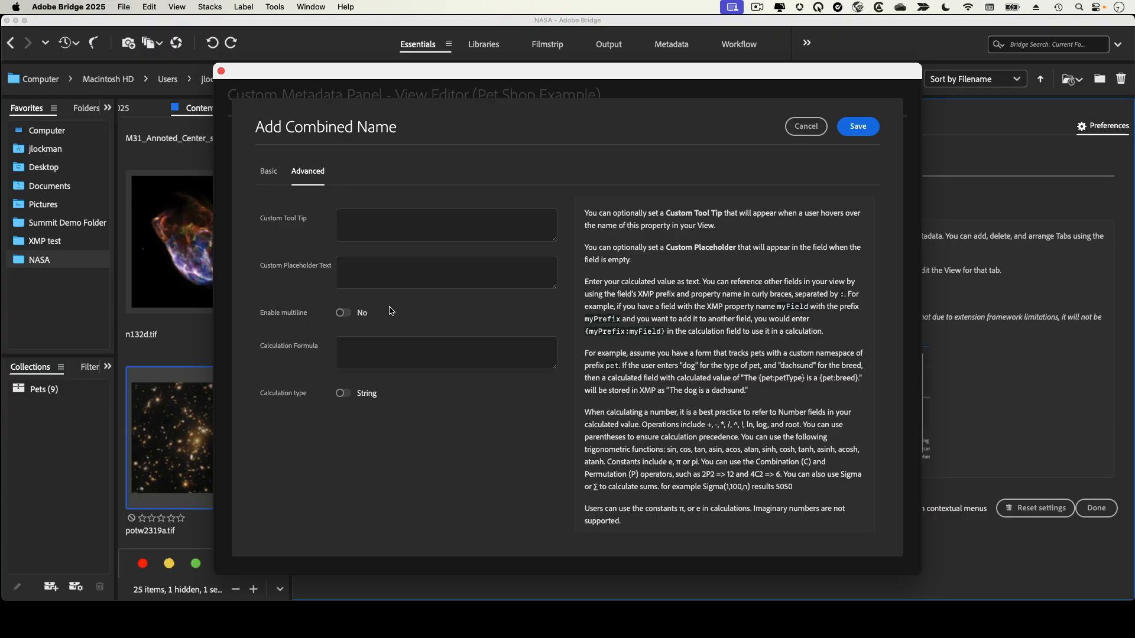
pyautogui.click(369, 345)
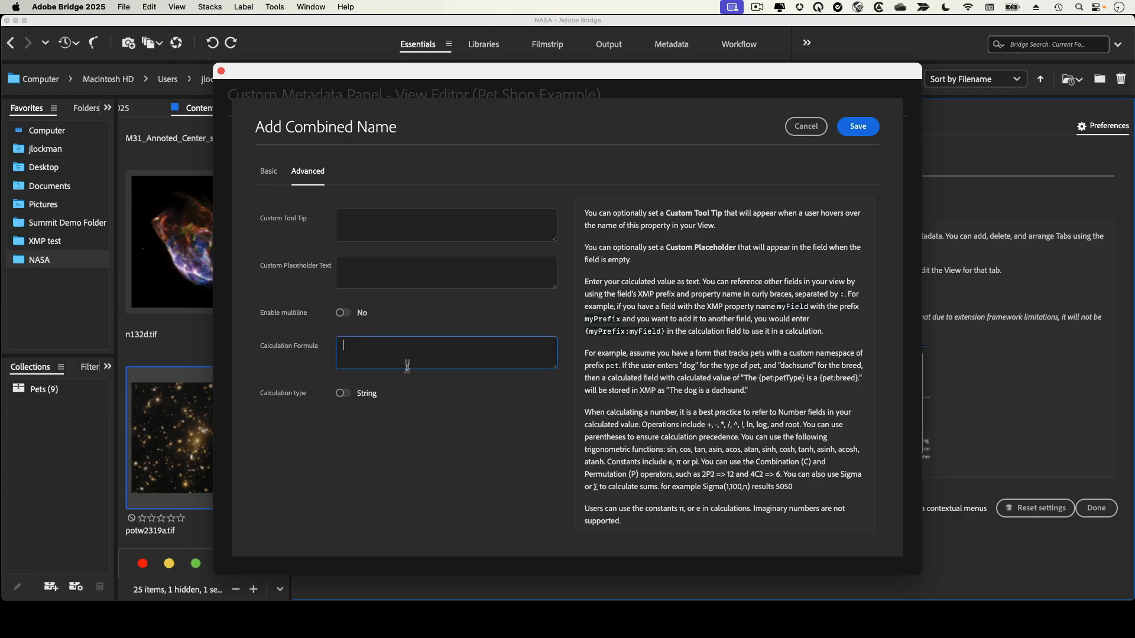
pyautogui.click(367, 395)
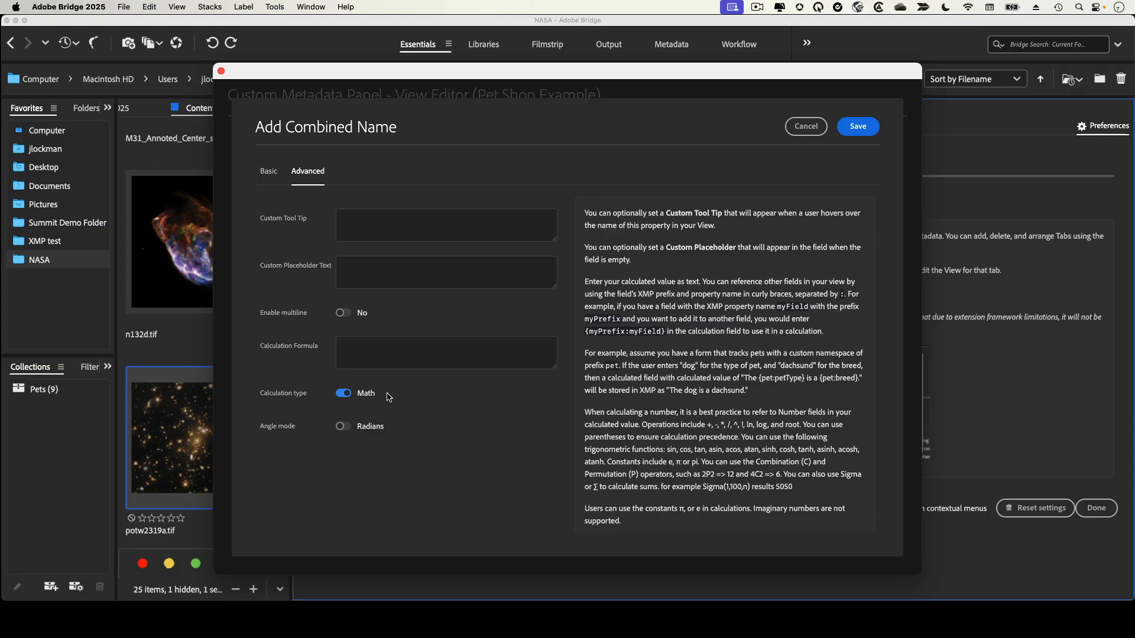
pyautogui.click(363, 428)
pyautogui.click(377, 428)
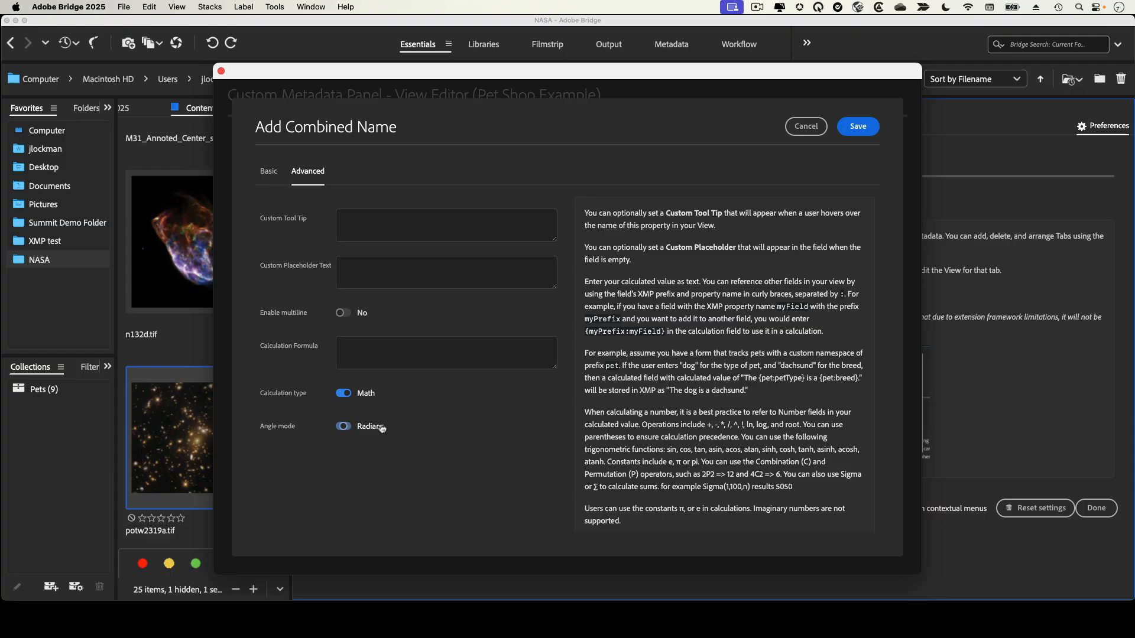
pyautogui.click(369, 395)
# Highlight the {myPrefix:myField} formula syntax in the help text and cancel the new field.
pyautogui.click(387, 349)
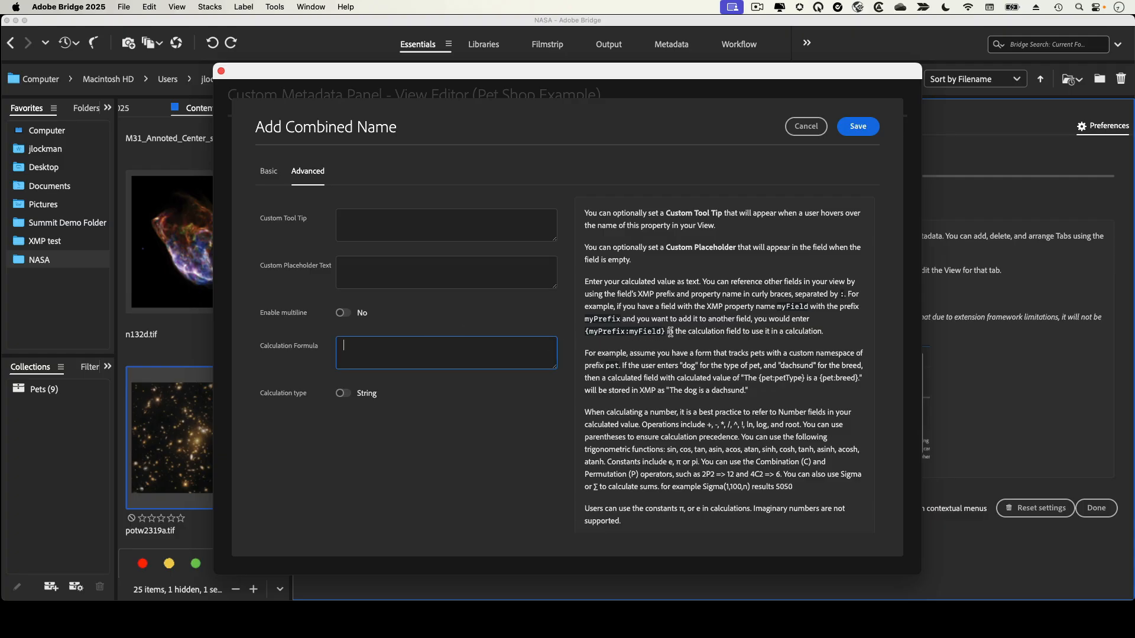
pyautogui.moveTo(668, 331); pyautogui.dragTo(586, 330)
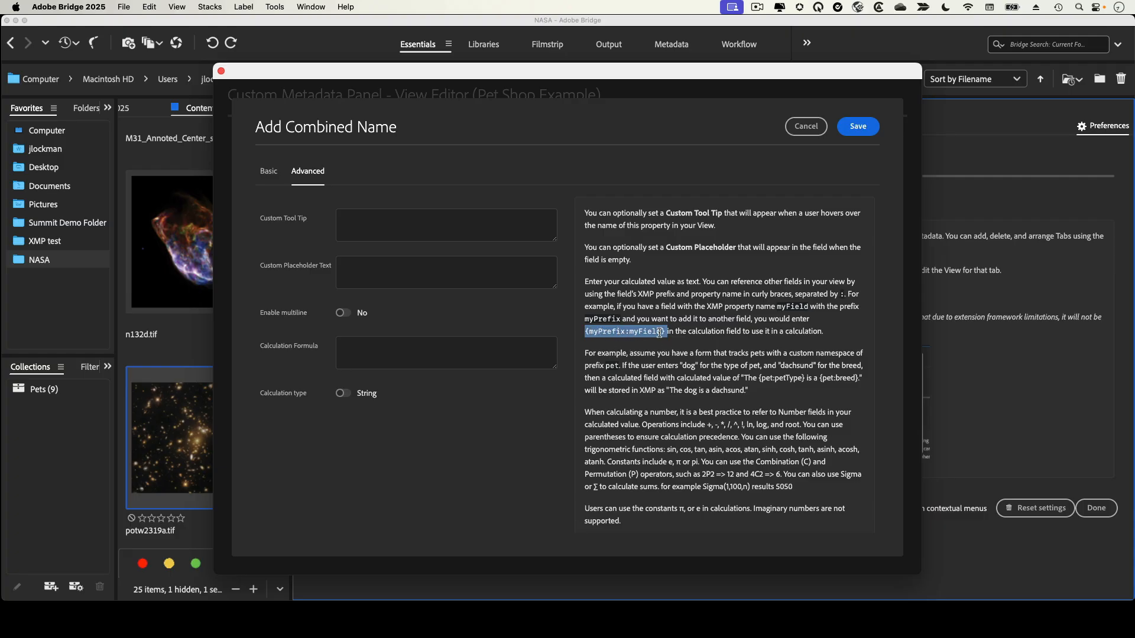
pyautogui.click(817, 130)
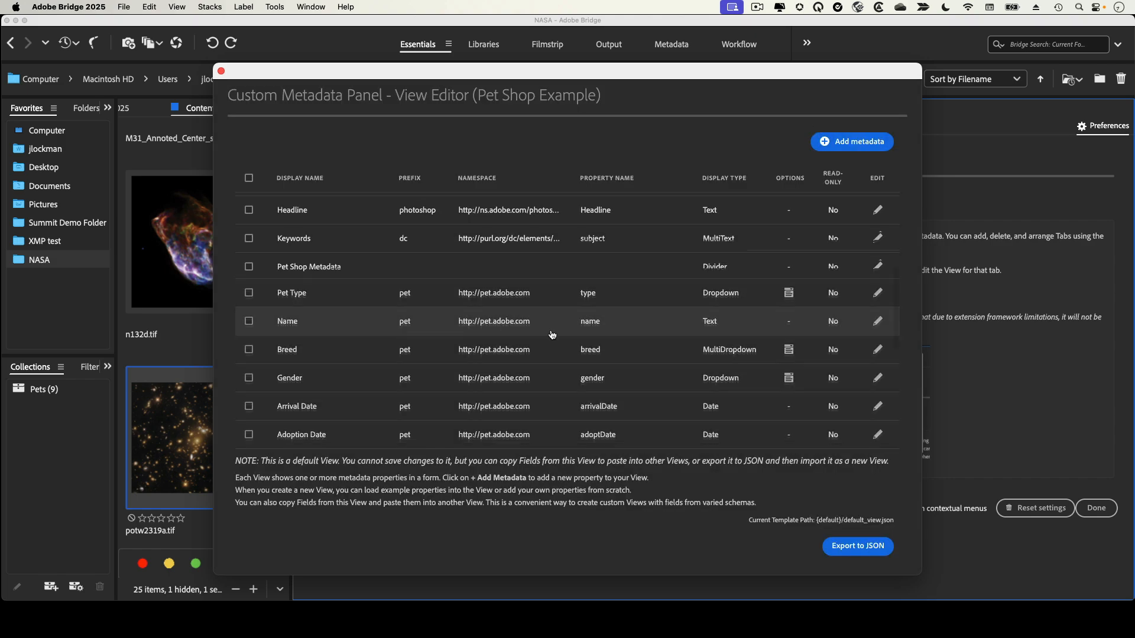
# Check the pet fields' prefixes and property names, and start another metadata form field of type Calculation.
pyautogui.scroll(-5, 552, 331)
pyautogui.scroll(5, 556, 328)
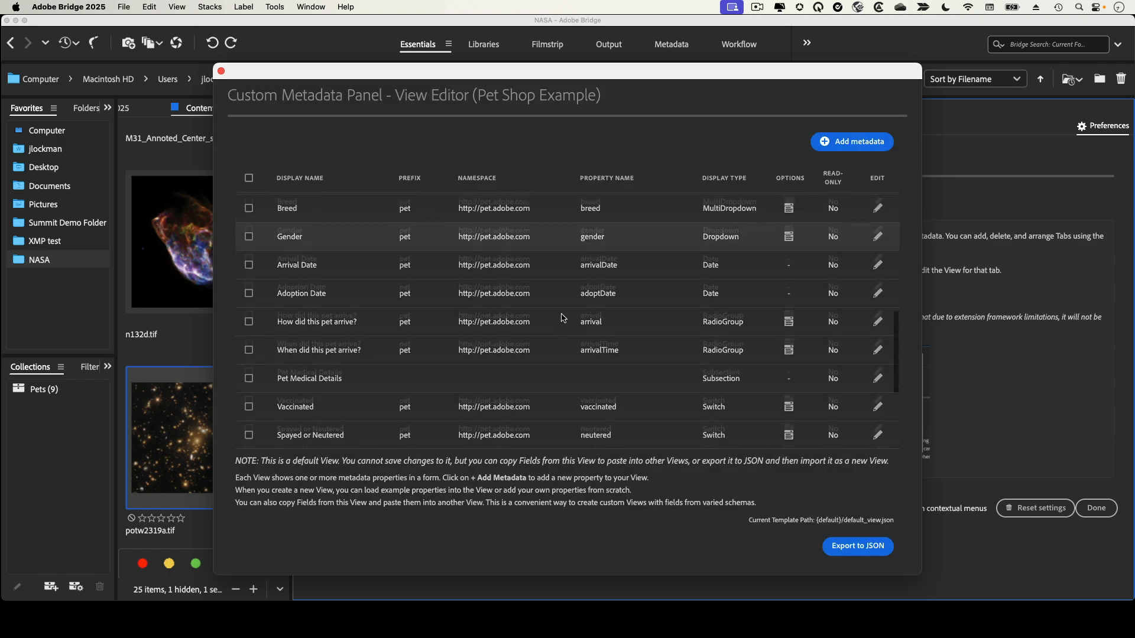
pyautogui.scroll(1, 564, 318)
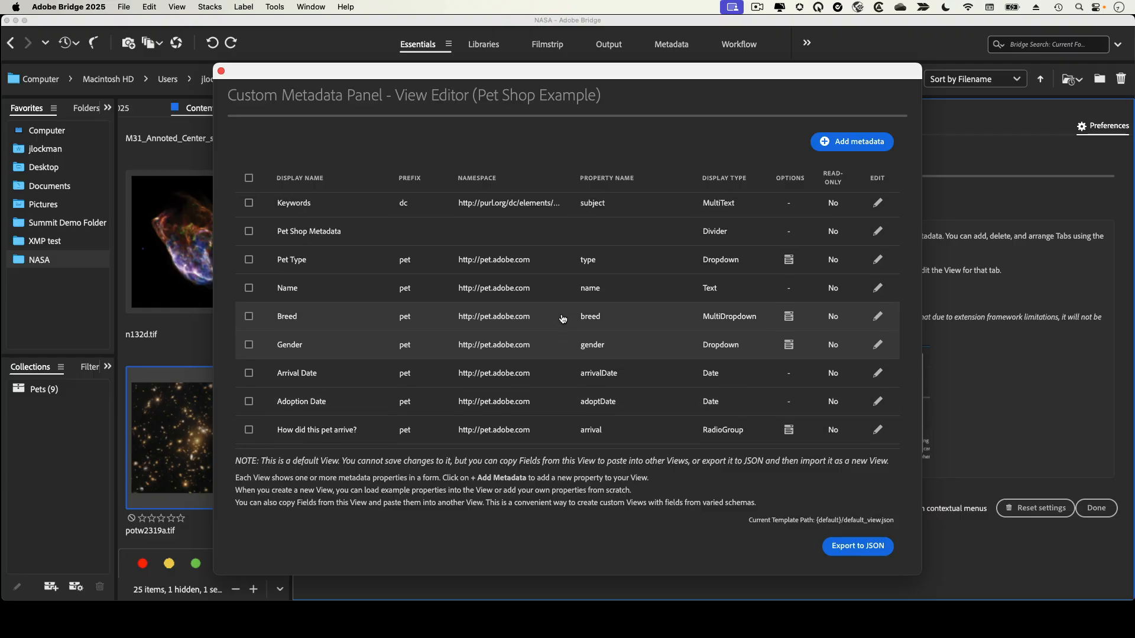
pyautogui.scroll(1, 562, 320)
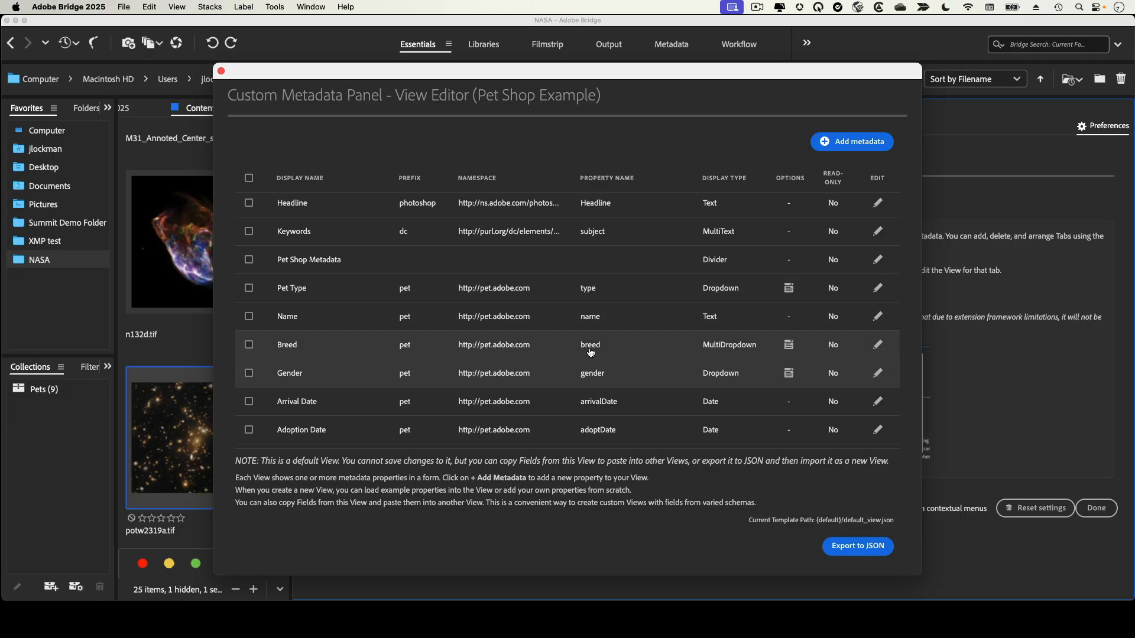
pyautogui.click(840, 142)
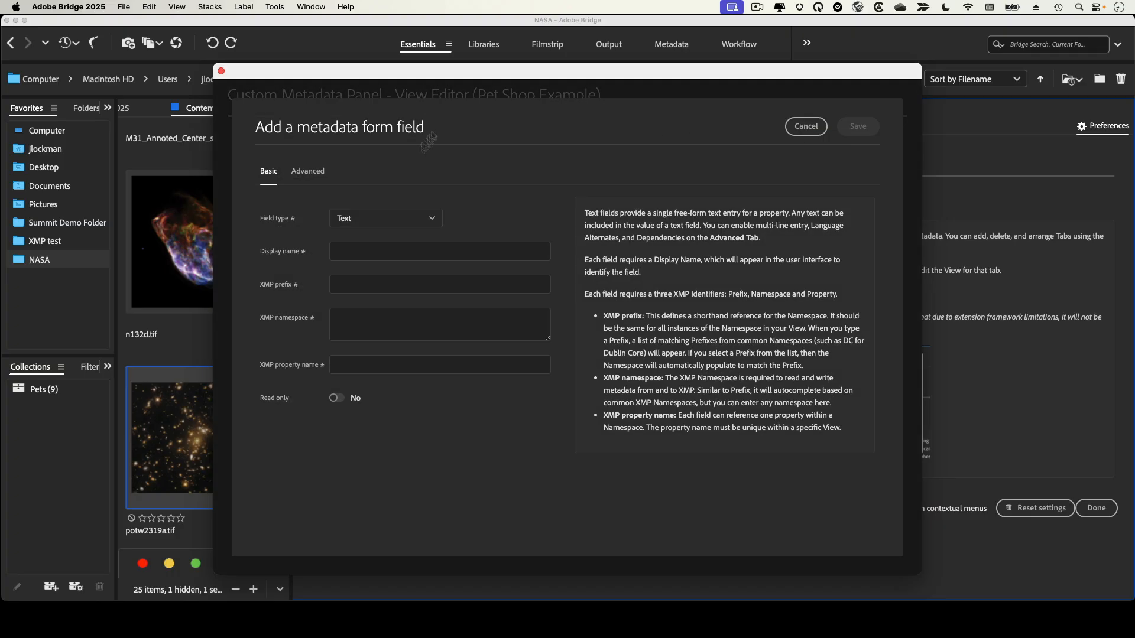
pyautogui.click(385, 219)
pyautogui.scroll(5, 371, 266)
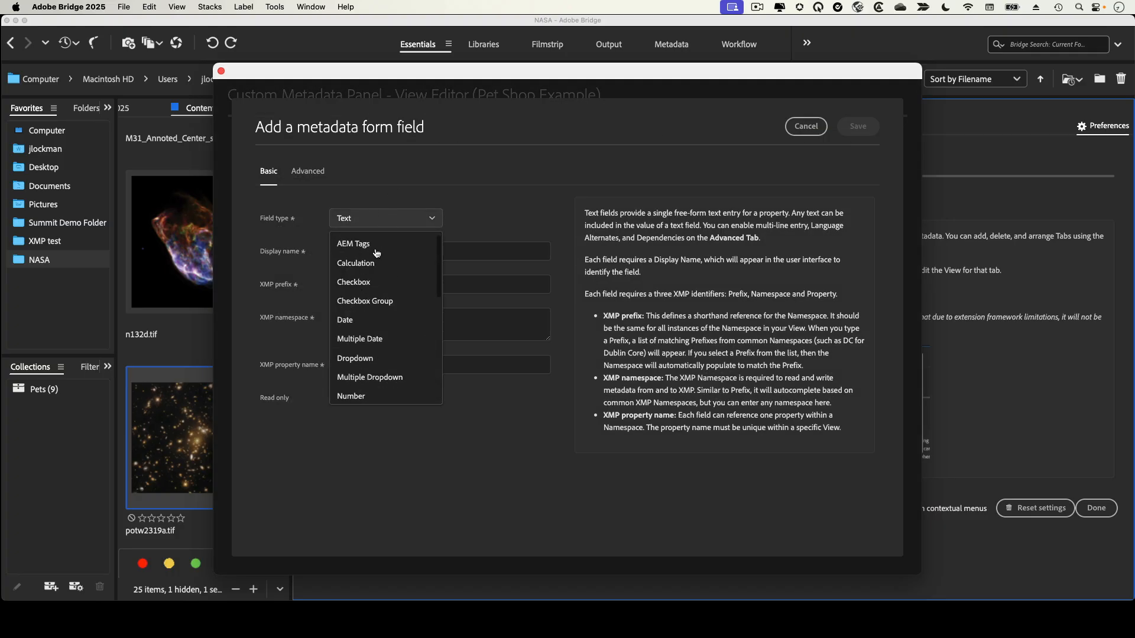
pyautogui.click(371, 264)
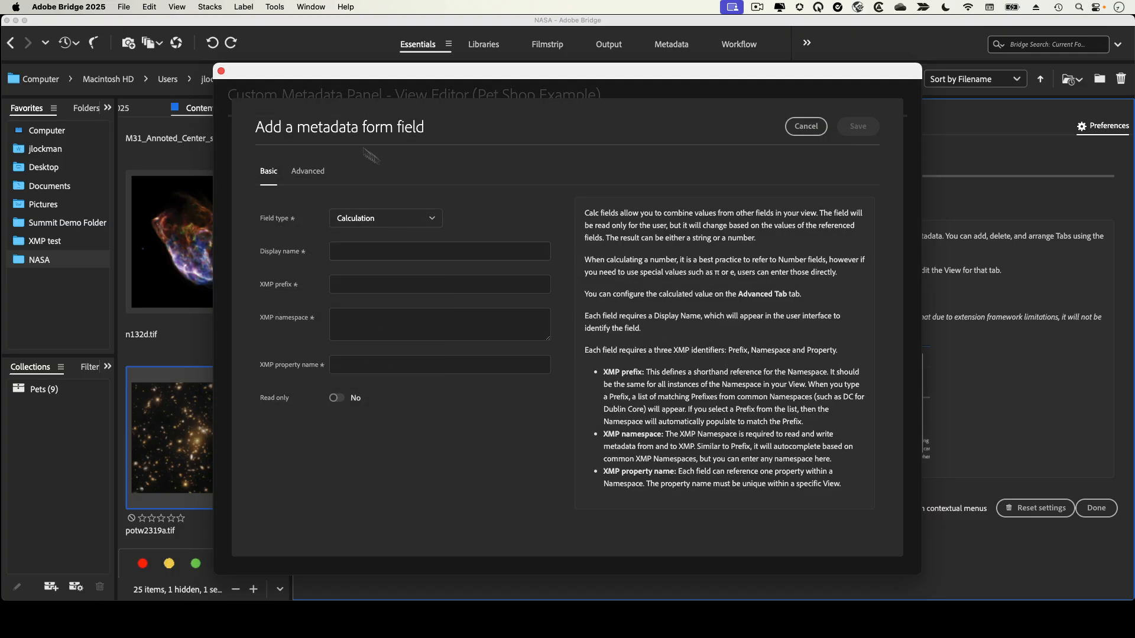
pyautogui.click(348, 256)
pyautogui.write('CombinedName')
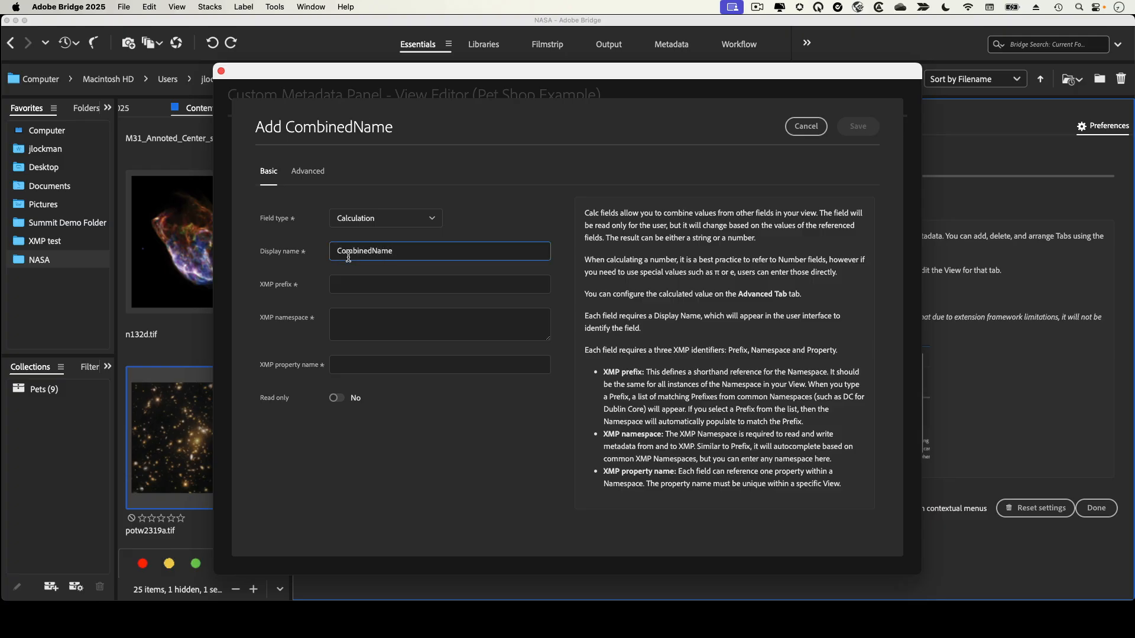
pyautogui.click(355, 283)
pyautogui.write('pet')
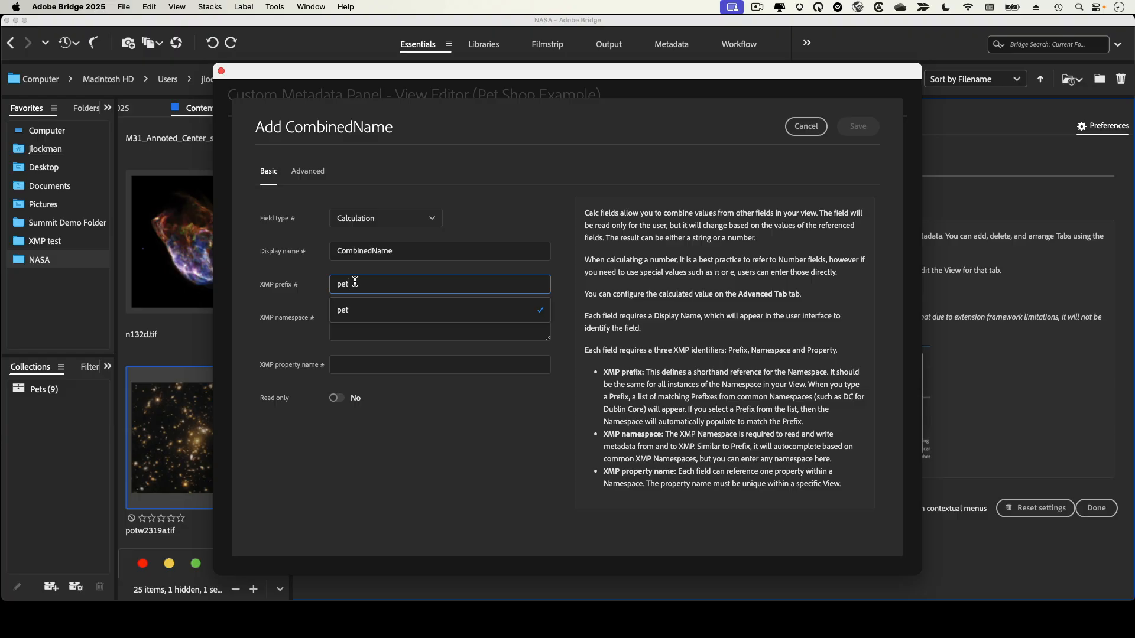
pyautogui.click(347, 310)
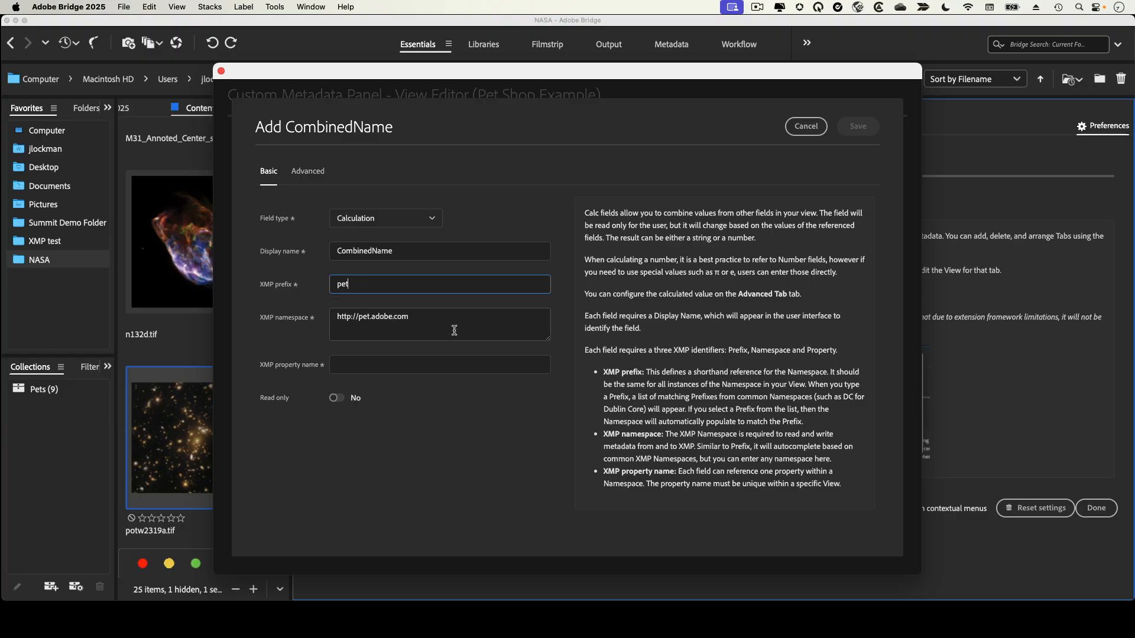
pyautogui.click(406, 361)
pyautogui.write('Combin')
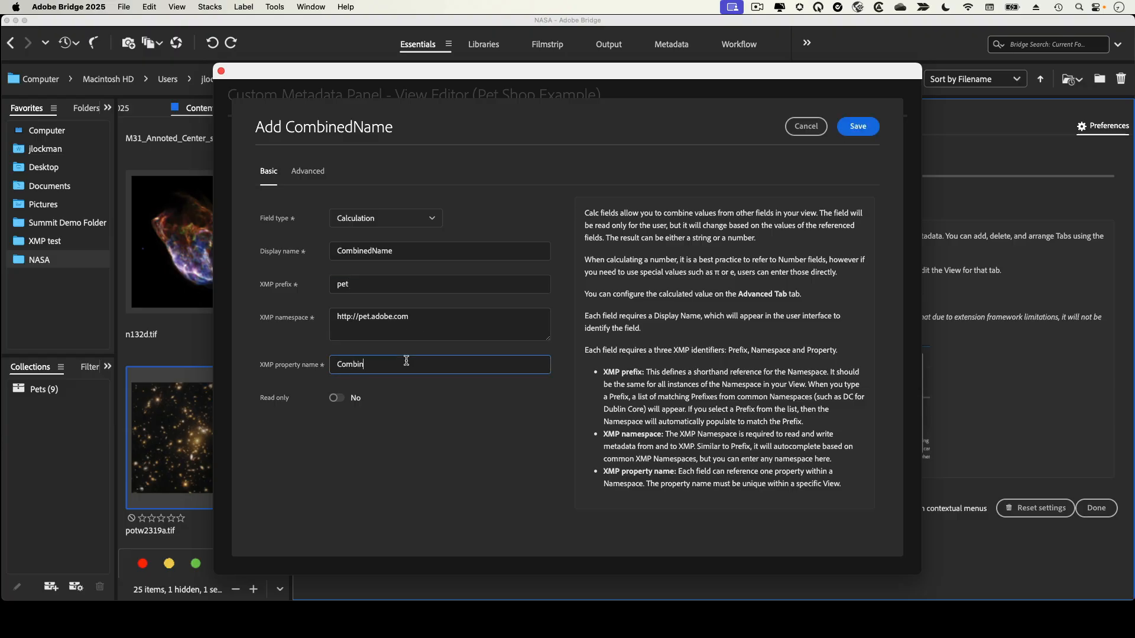
pyautogui.write('edName')
# Enter the calculation formula "{pet:name} is a {pet:type}" in the advanced settings and save the CombinedName field.
pyautogui.click(308, 172)
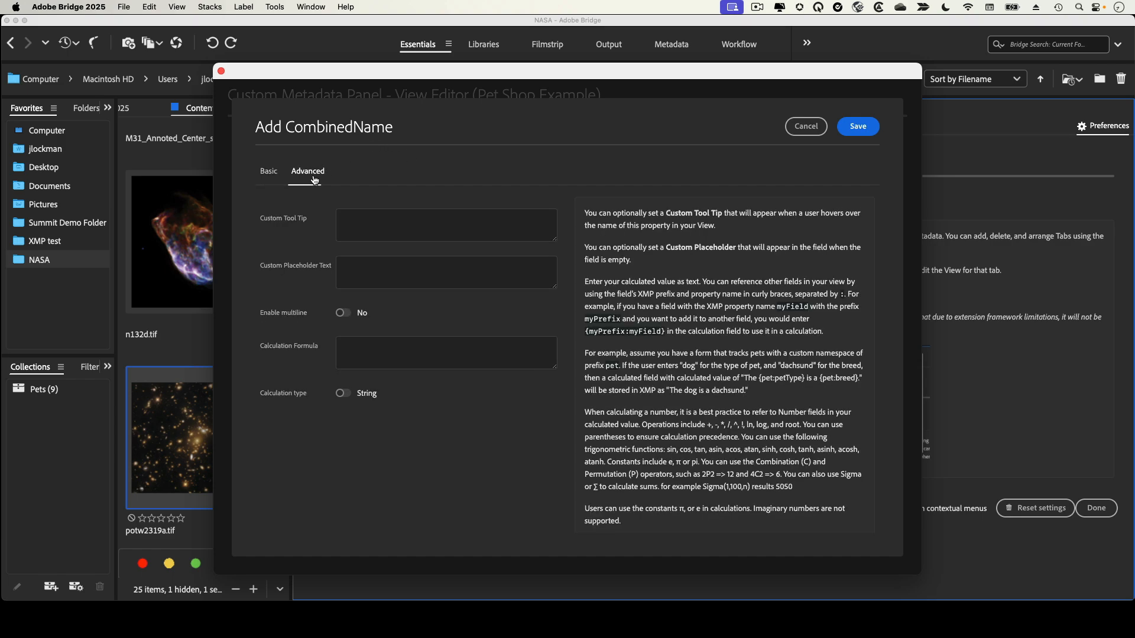
pyautogui.click(378, 341)
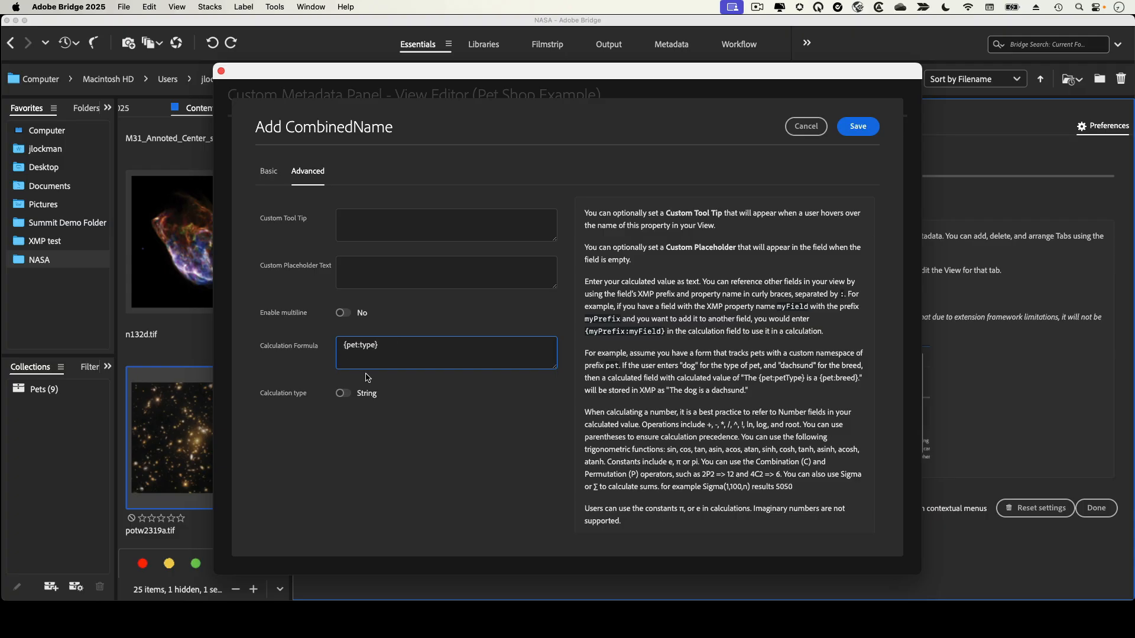
pyautogui.write('{pet:name} is a')
pyautogui.click(866, 127)
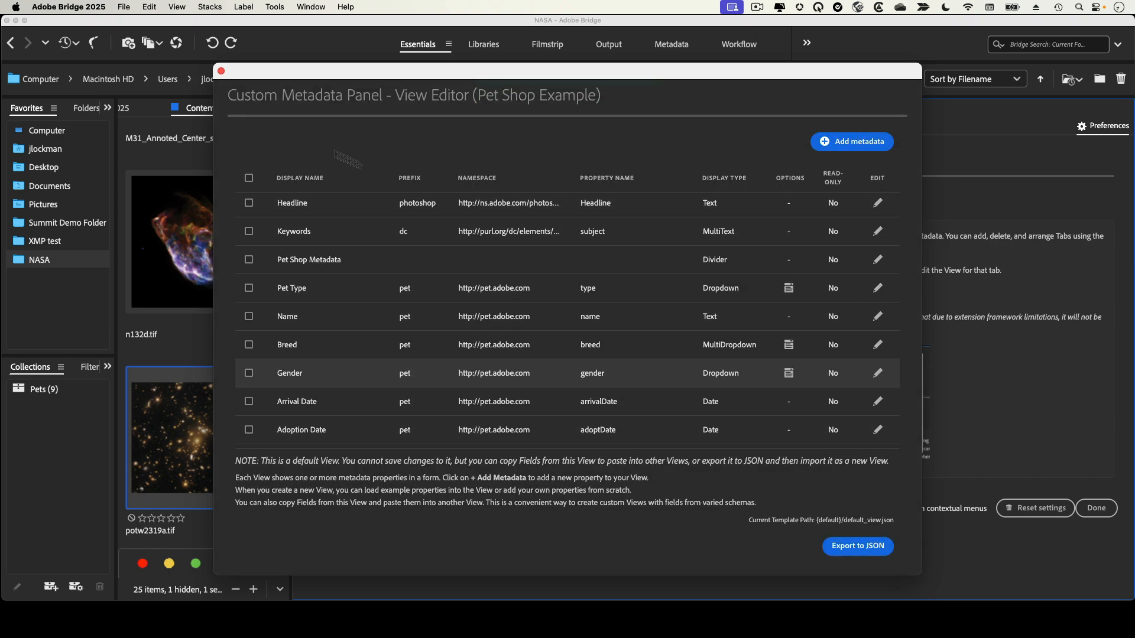
# Find the CombinedName row at the end of the field list and highlight the note about default Views.
pyautogui.scroll(-5, 623, 339)
pyautogui.scroll(-3, 624, 339)
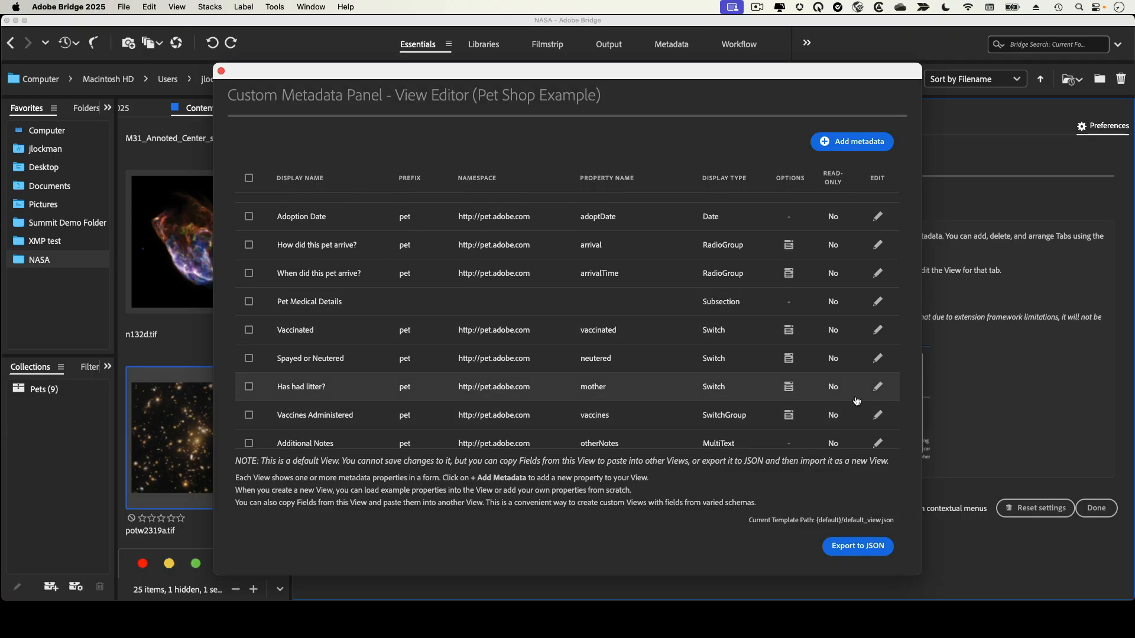
pyautogui.scroll(-4, 856, 402)
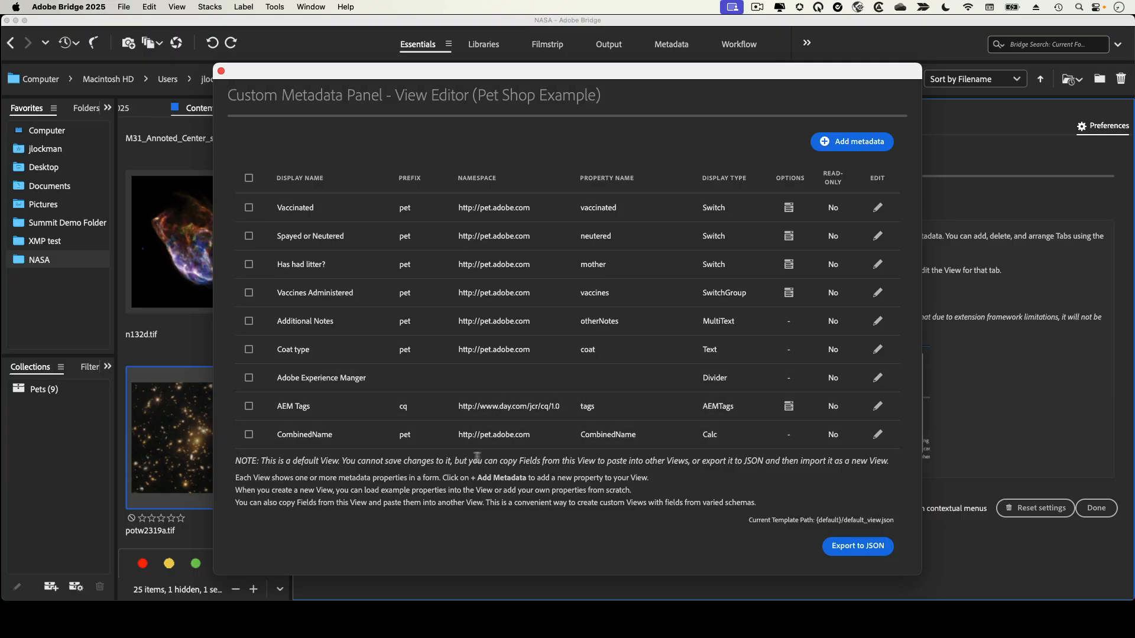
pyautogui.moveTo(394, 461); pyautogui.dragTo(718, 473)
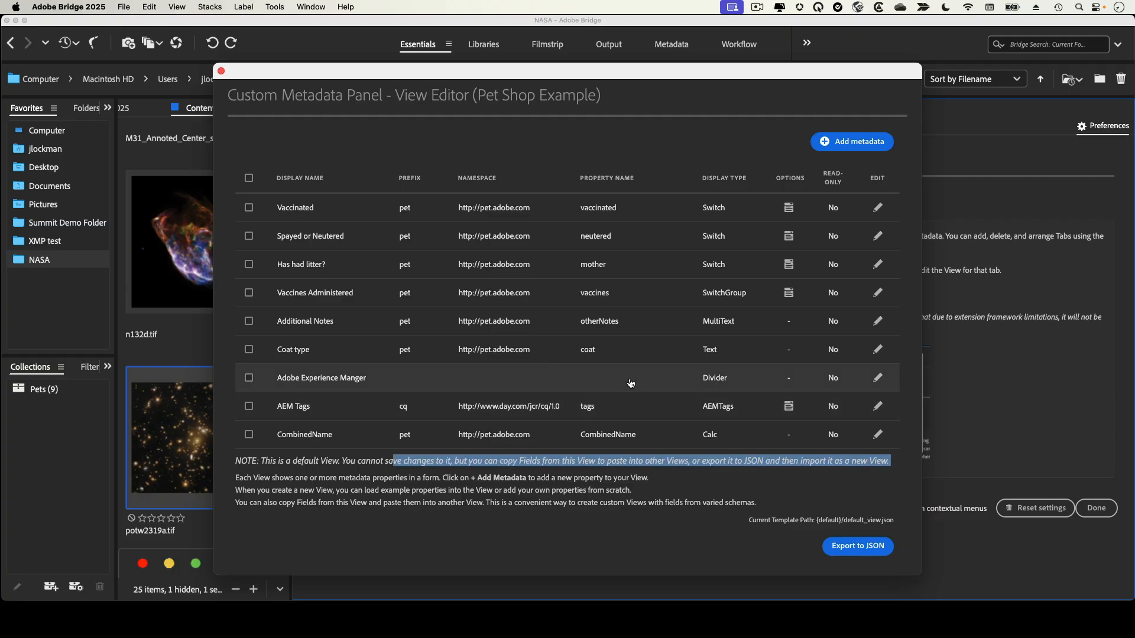
# Export the view to JSON as Pet_Shop_Example_calc.json in the XMP Panels folder and close the View Editor.
pyautogui.click(854, 546)
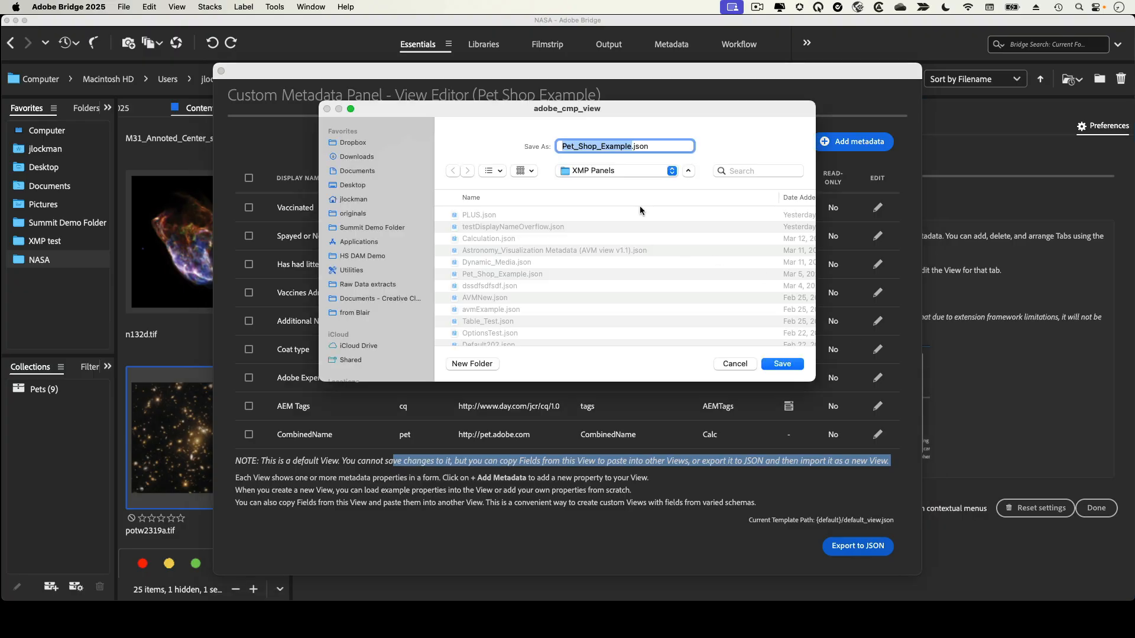
pyautogui.click(632, 147)
pyautogui.write('_')
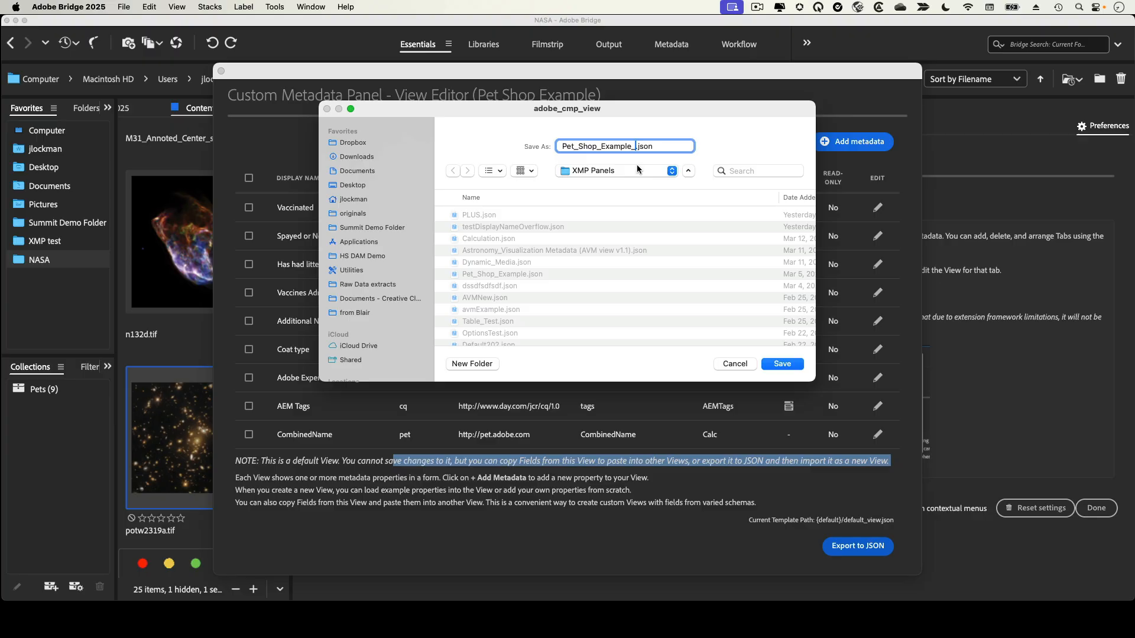
pyautogui.write('new')
pyautogui.press('BackSpace')
pyautogui.press('BackSpace')
pyautogui.press('BackSpace')
pyautogui.write('cat')
pyautogui.click(792, 364)
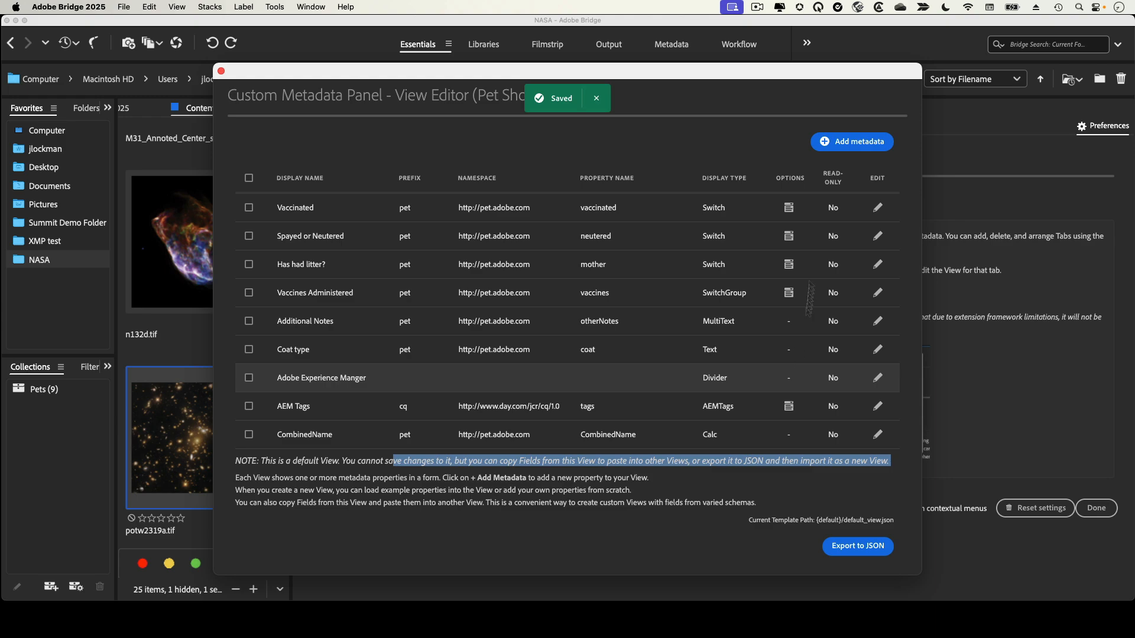
pyautogui.click(223, 72)
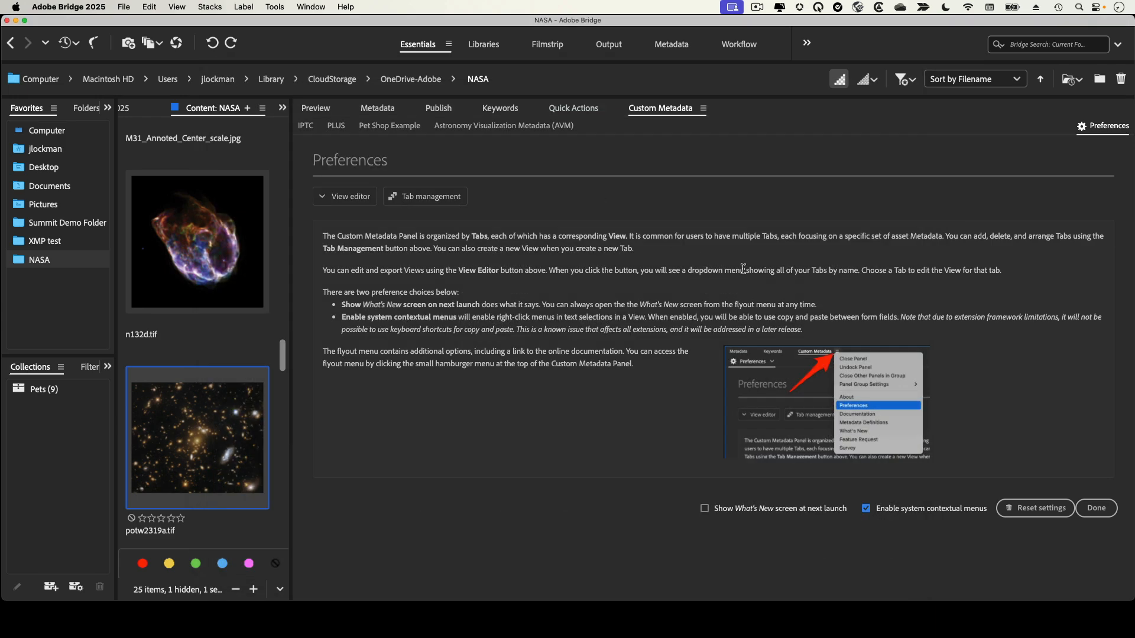
# Open the Pet Shop Example tab for editing in Tab management and remove its default_view.json view.
pyautogui.click(443, 195)
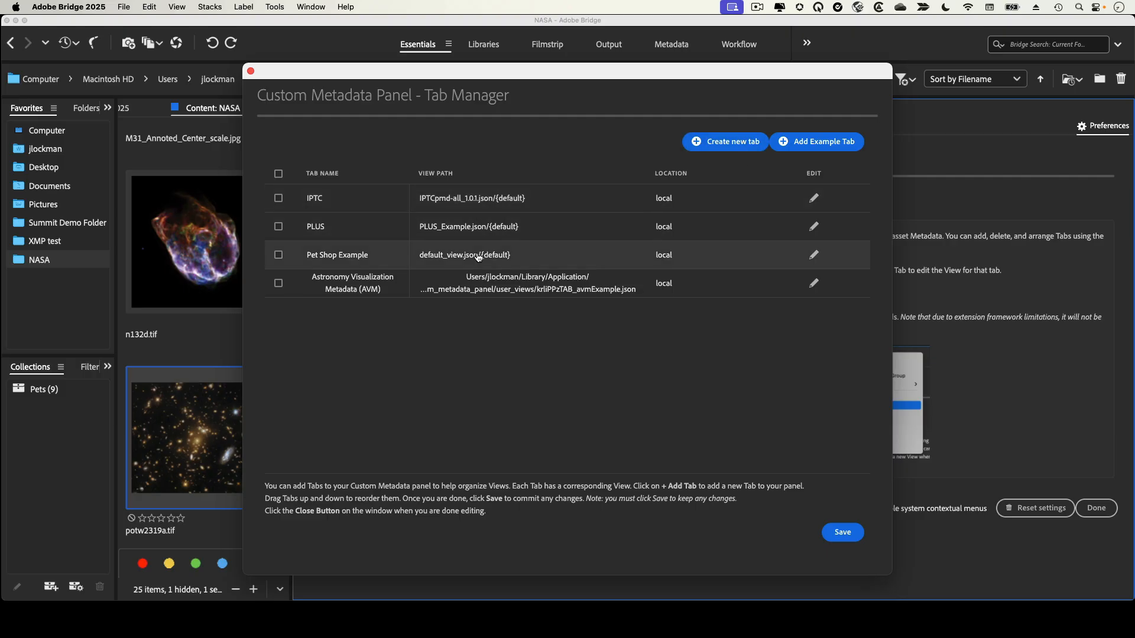
pyautogui.click(814, 255)
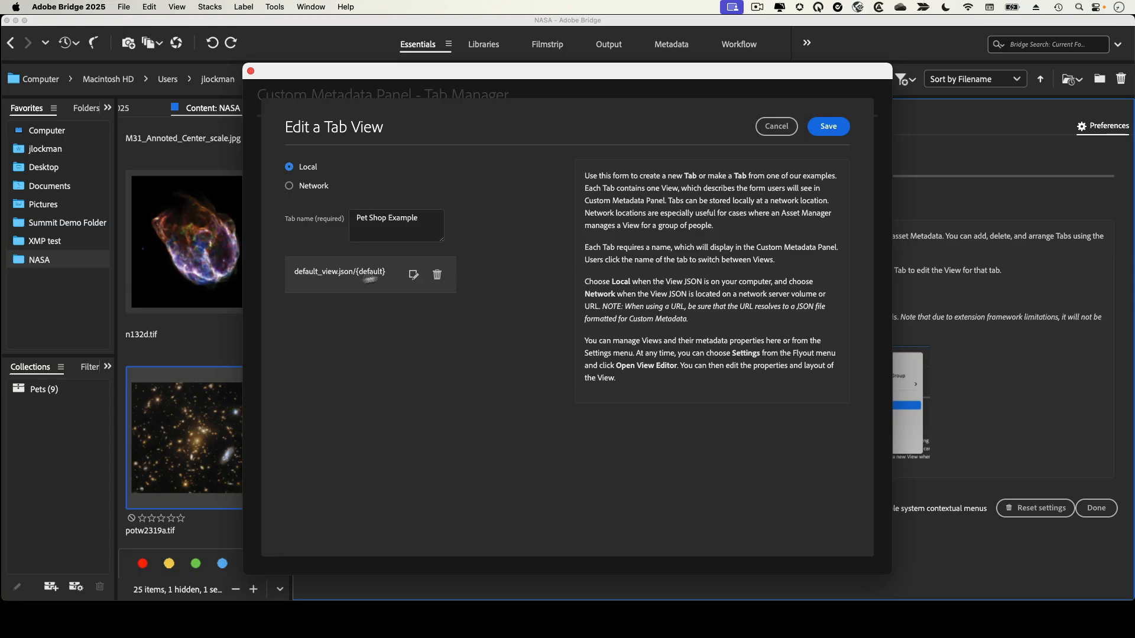
pyautogui.click(437, 275)
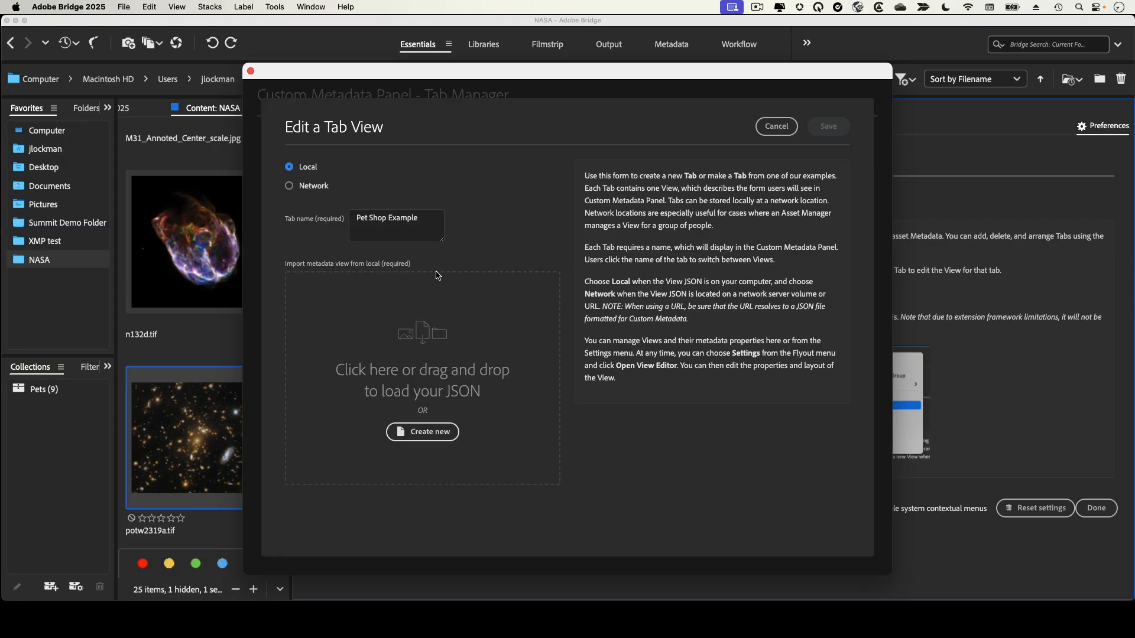
# Load Pet_Shop_Example_calc.json from the XMP Panels folder as the tab's view, save the changes and close the Tab Manager.
pyautogui.click(421, 373)
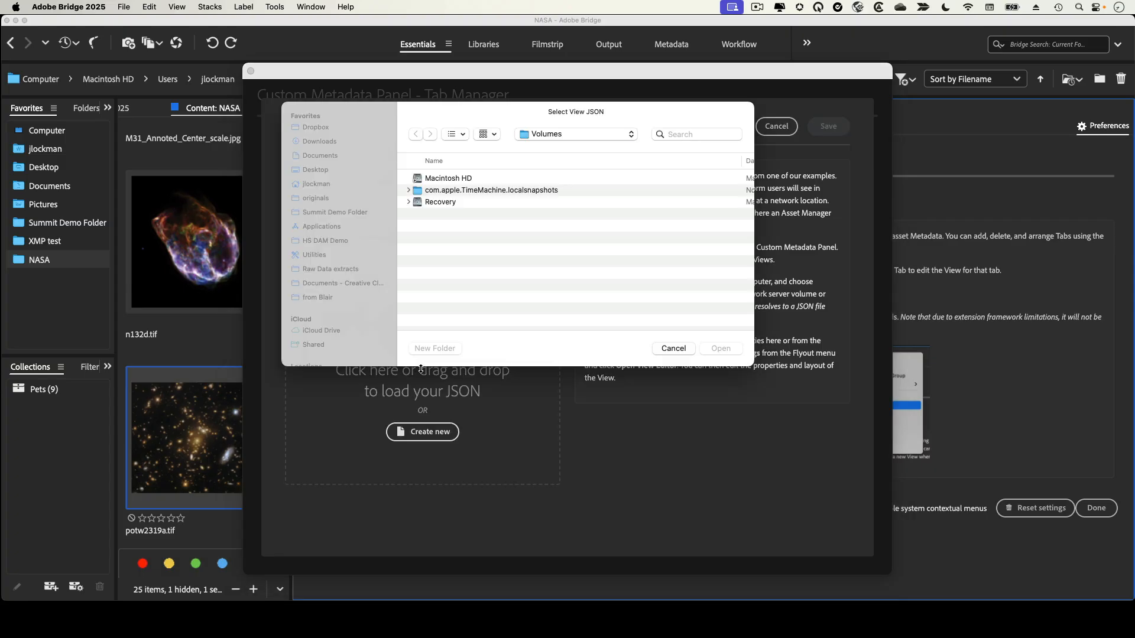
pyautogui.click(552, 129)
pyautogui.click(538, 186)
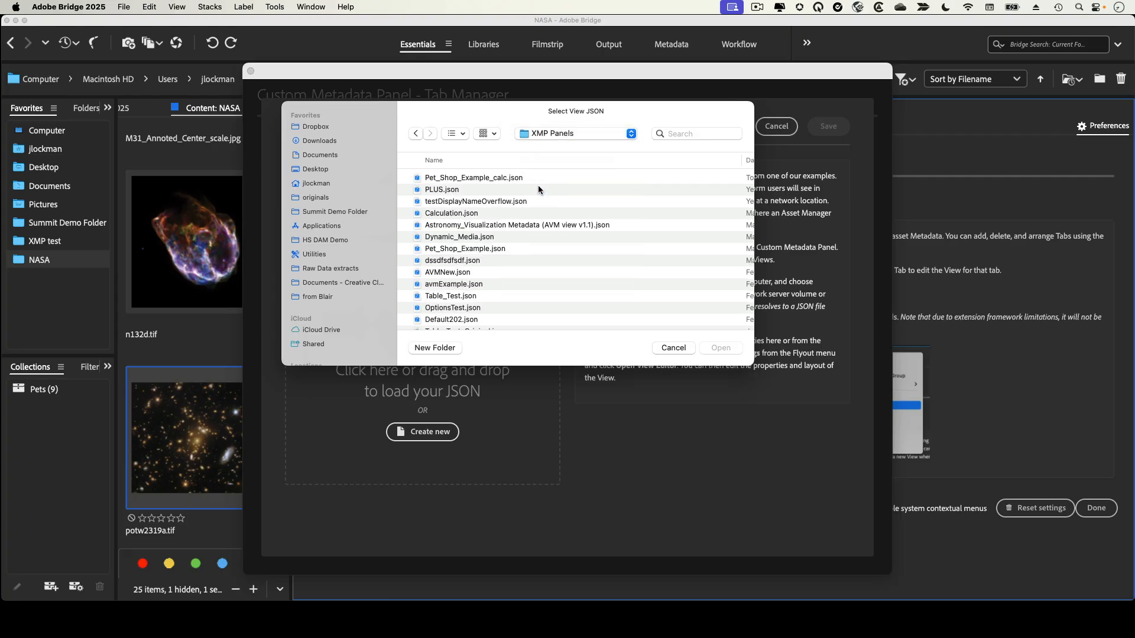
pyautogui.click(487, 178)
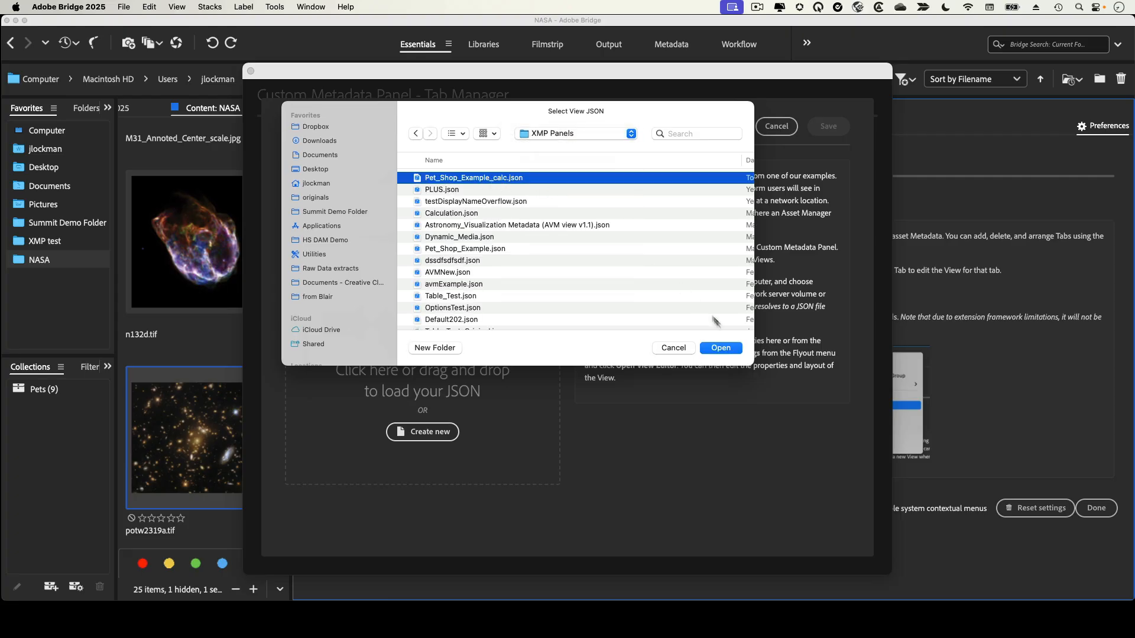
pyautogui.click(720, 347)
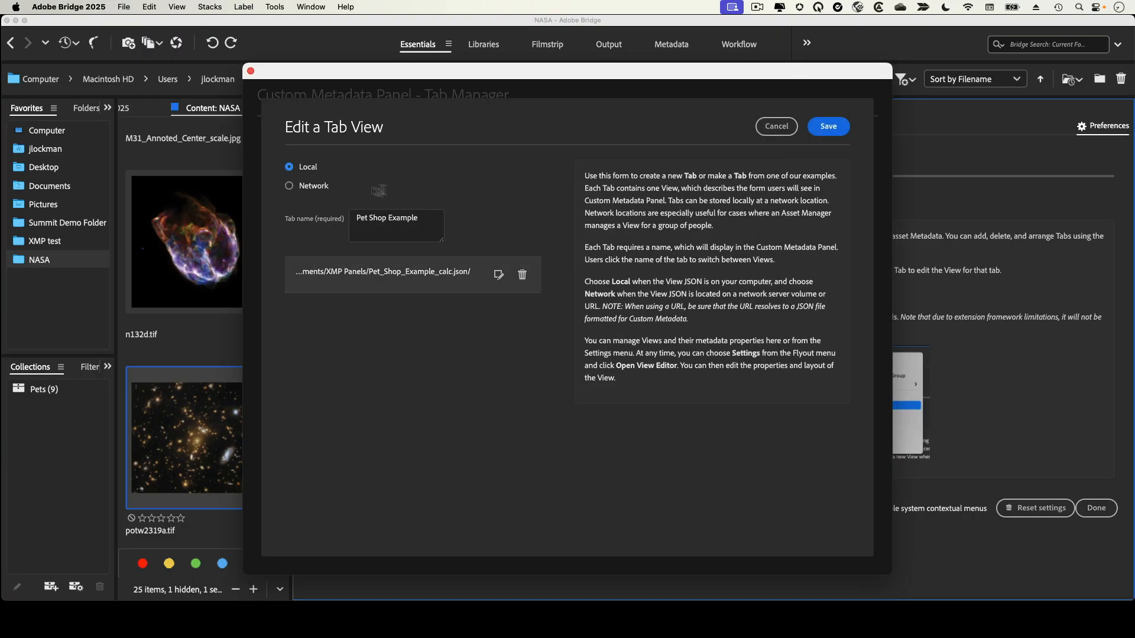
pyautogui.click(816, 131)
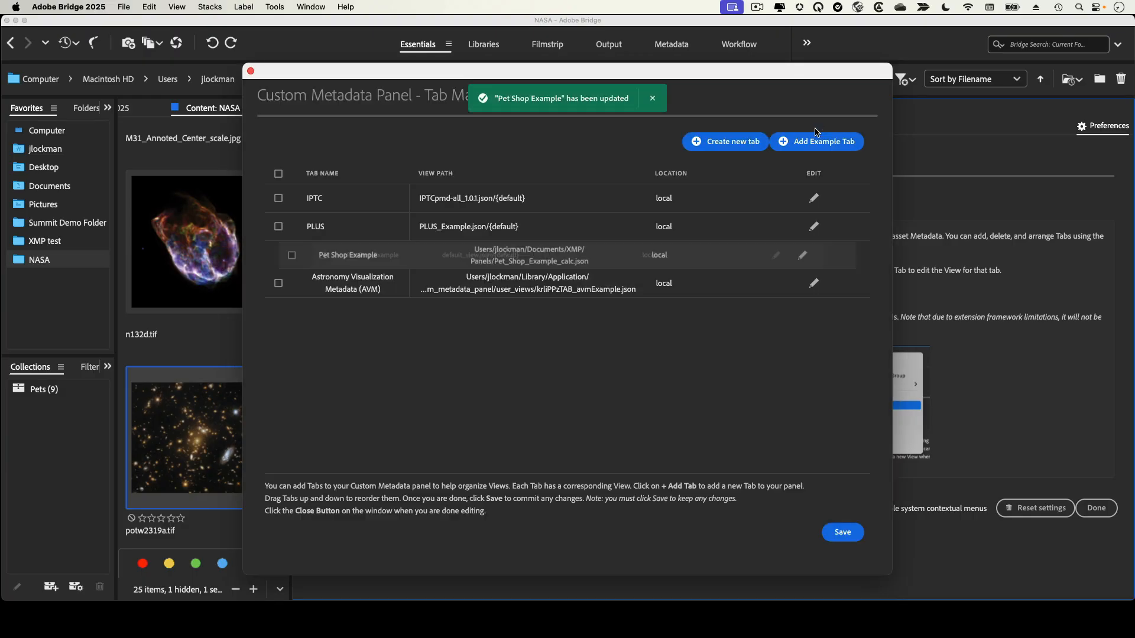
pyautogui.click(845, 532)
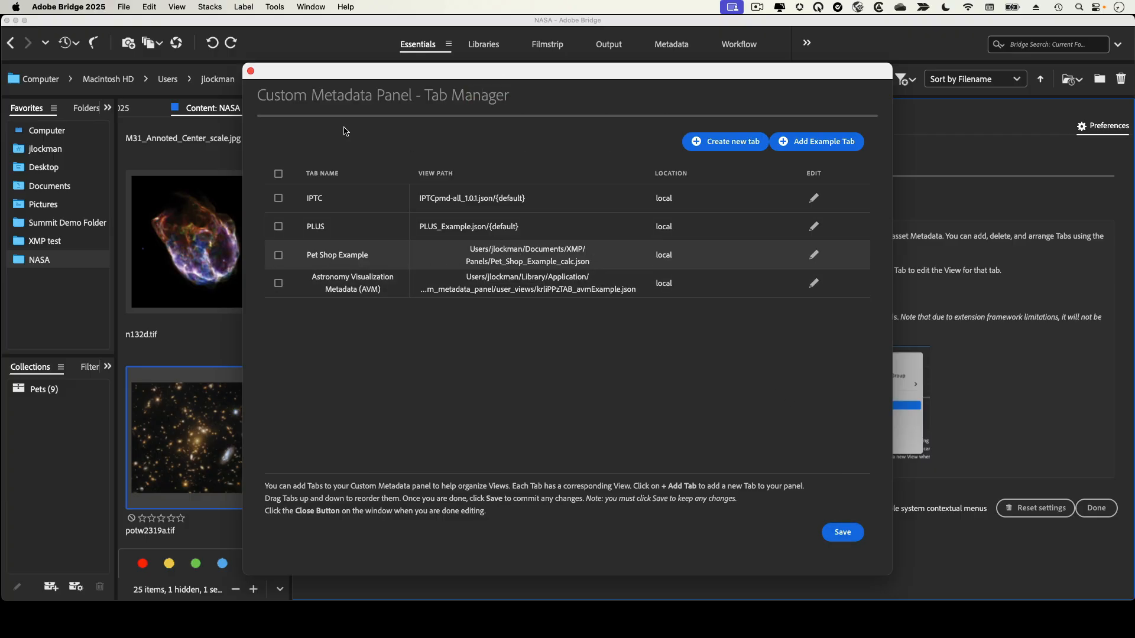
pyautogui.click(251, 72)
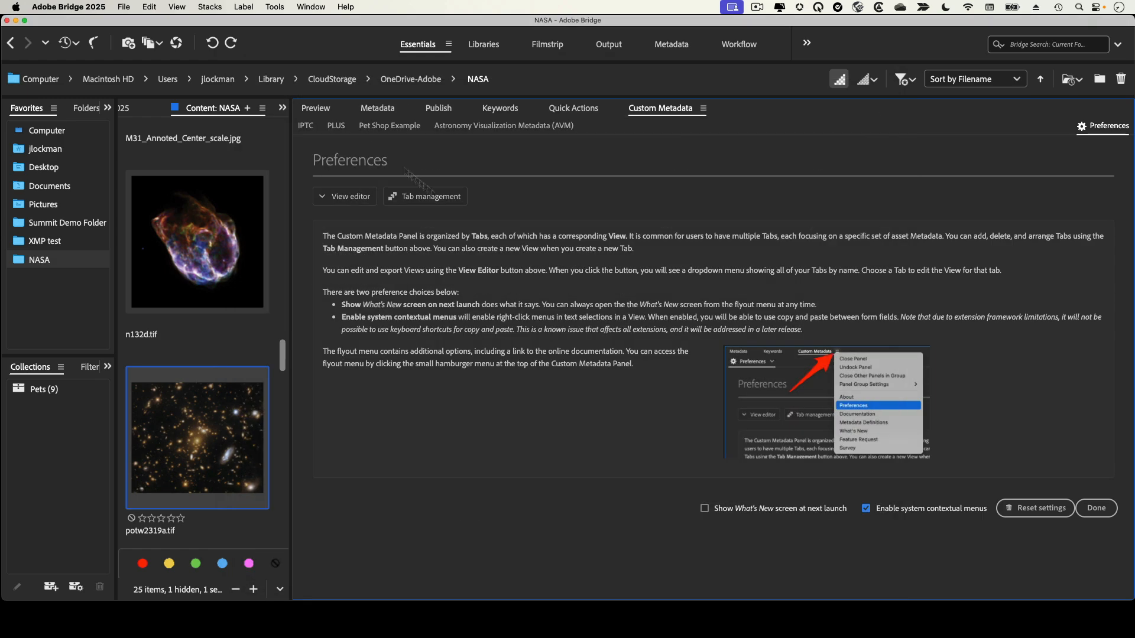
# Leave the preferences and check the CombinedName field at the end of the Pet Shop Example form.
pyautogui.click(1094, 509)
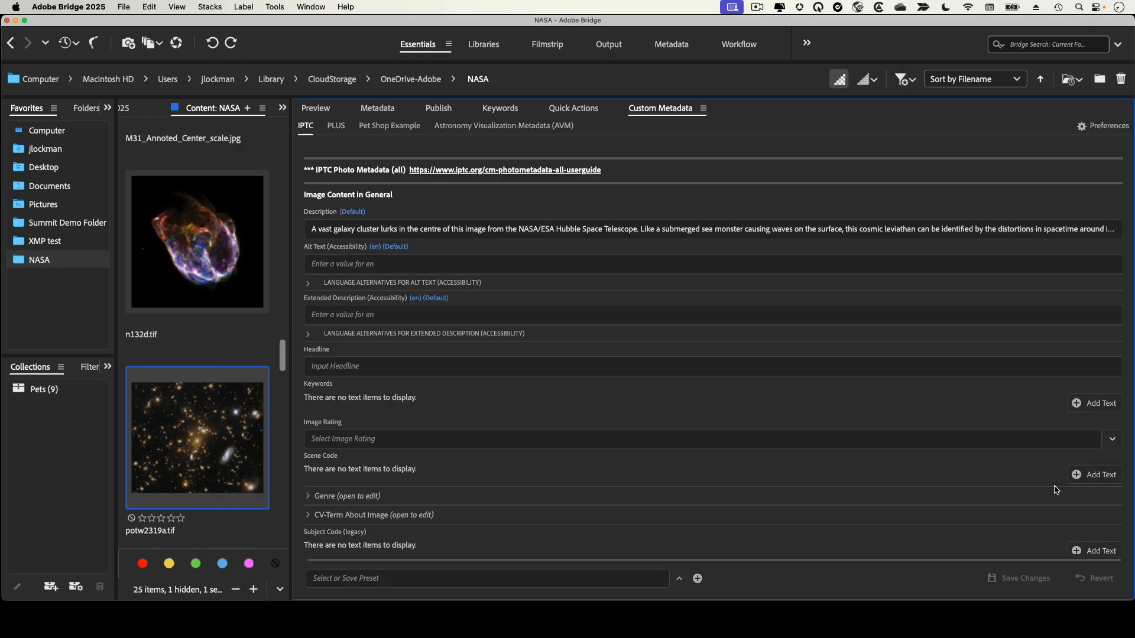
pyautogui.click(390, 125)
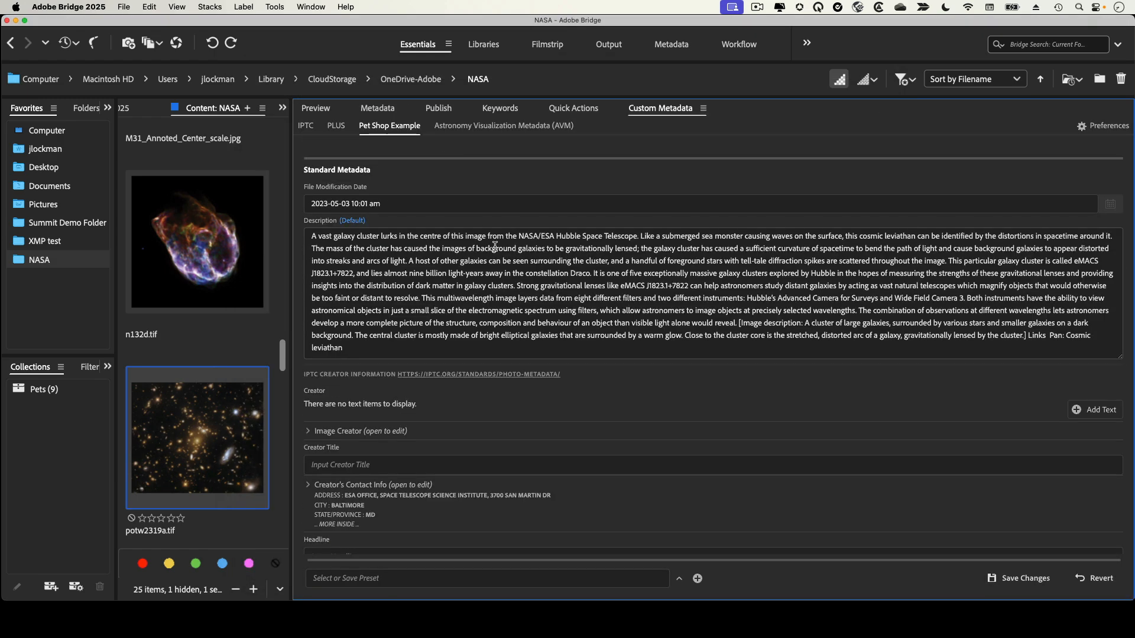
pyautogui.scroll(-10, 650, 432)
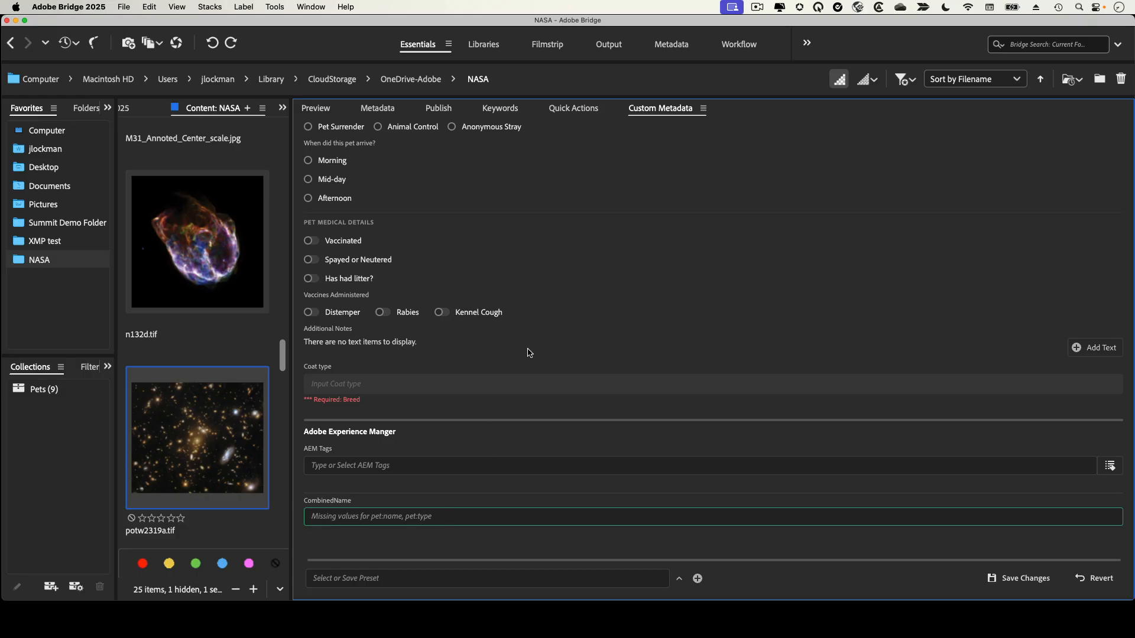
pyautogui.scroll(15, 529, 353)
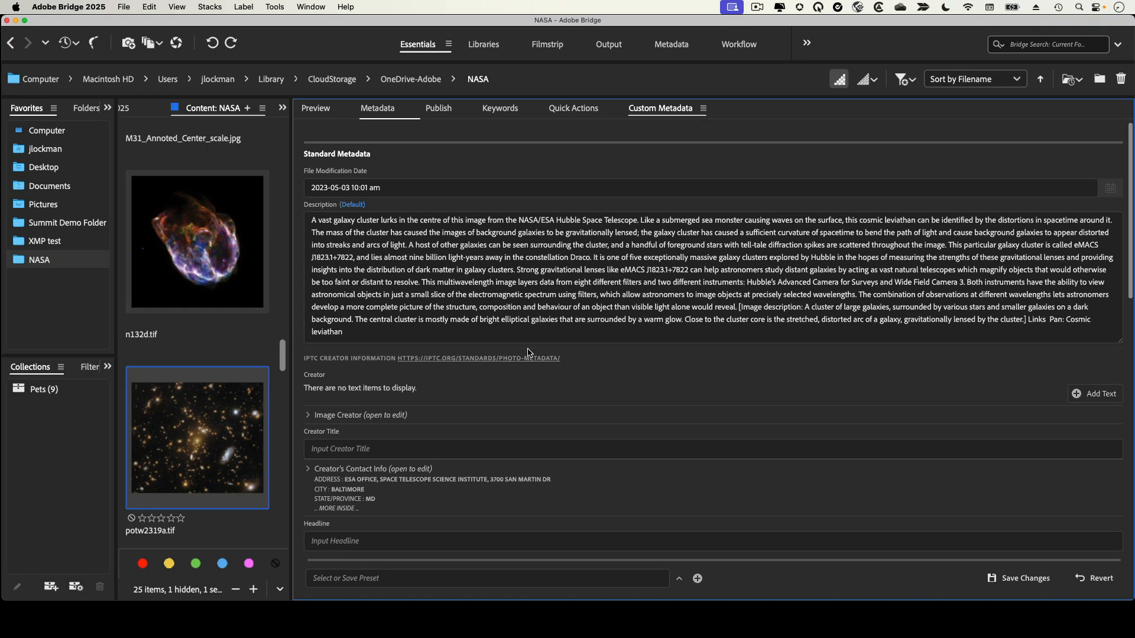
# Return to the Custom Metadata preferences, discard the unsaved change and open the Pet Shop Example view in the View Editor.
pyautogui.click(704, 109)
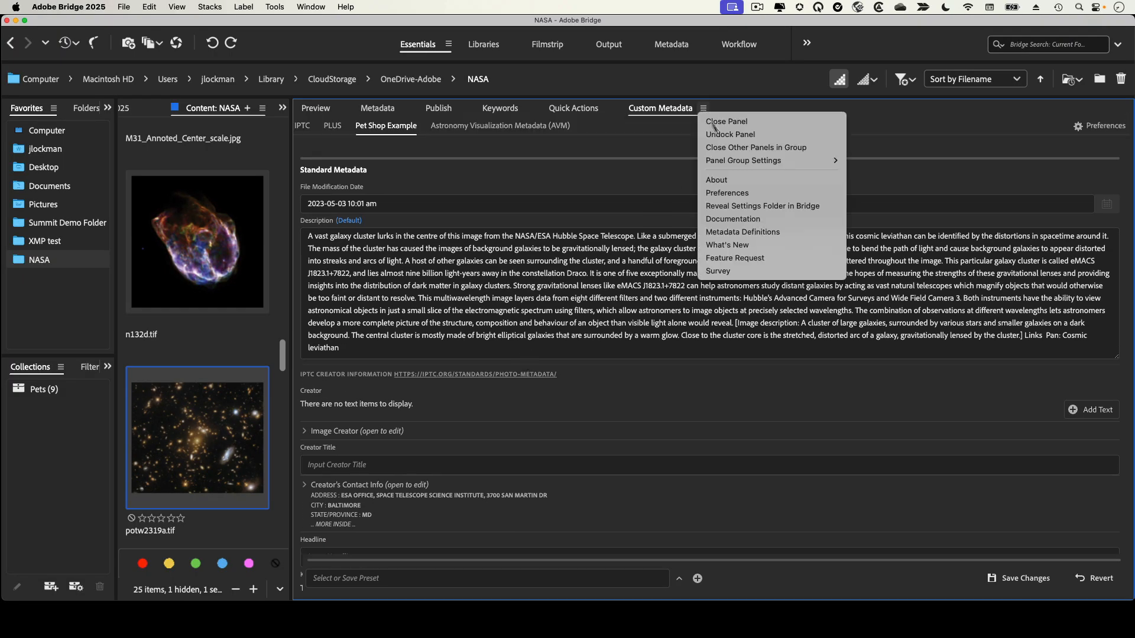
pyautogui.click(733, 199)
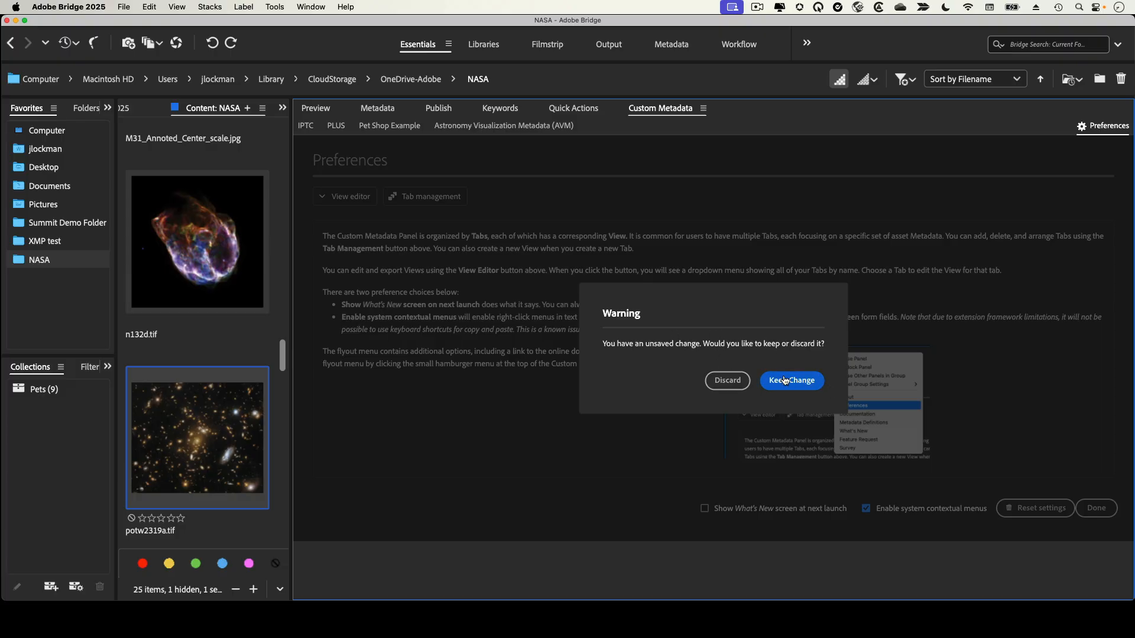
pyautogui.click(735, 378)
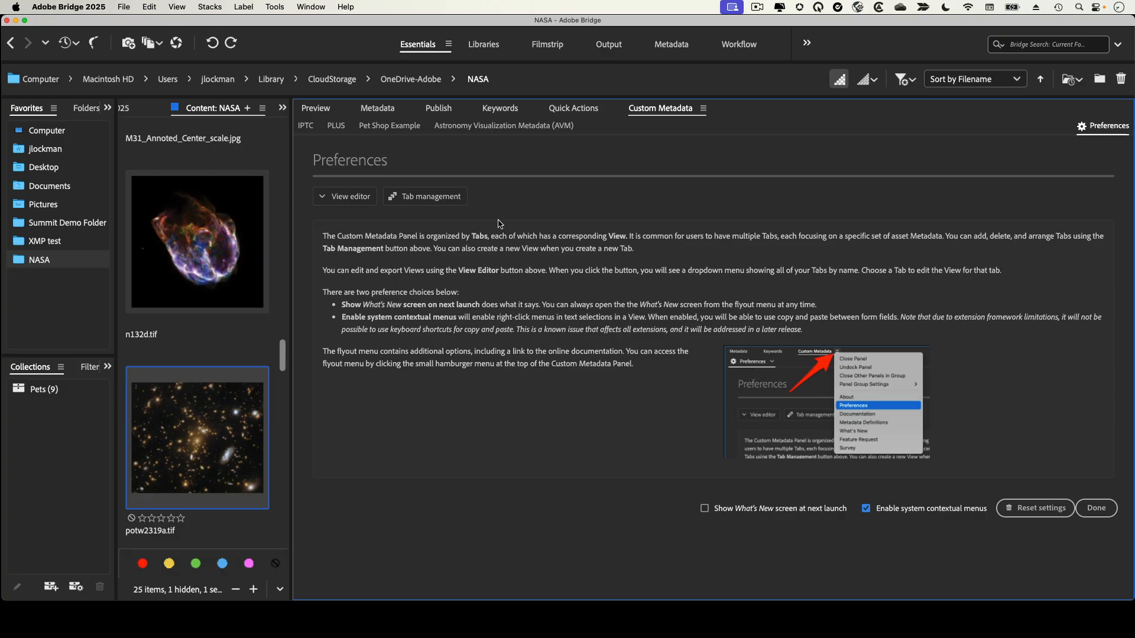
pyautogui.click(348, 198)
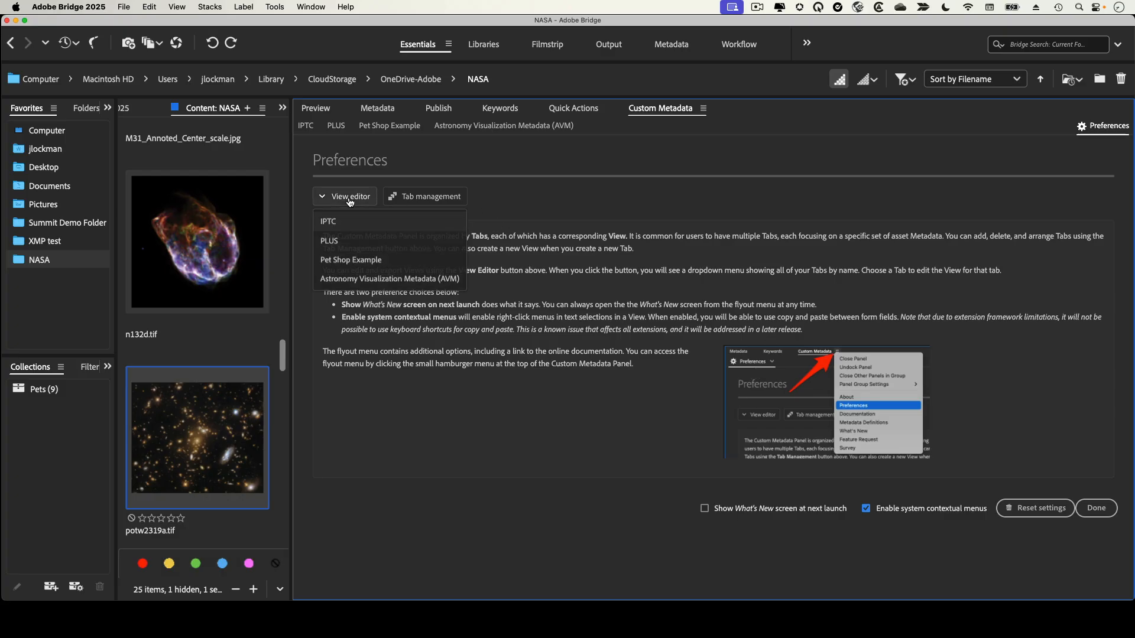
pyautogui.click(343, 260)
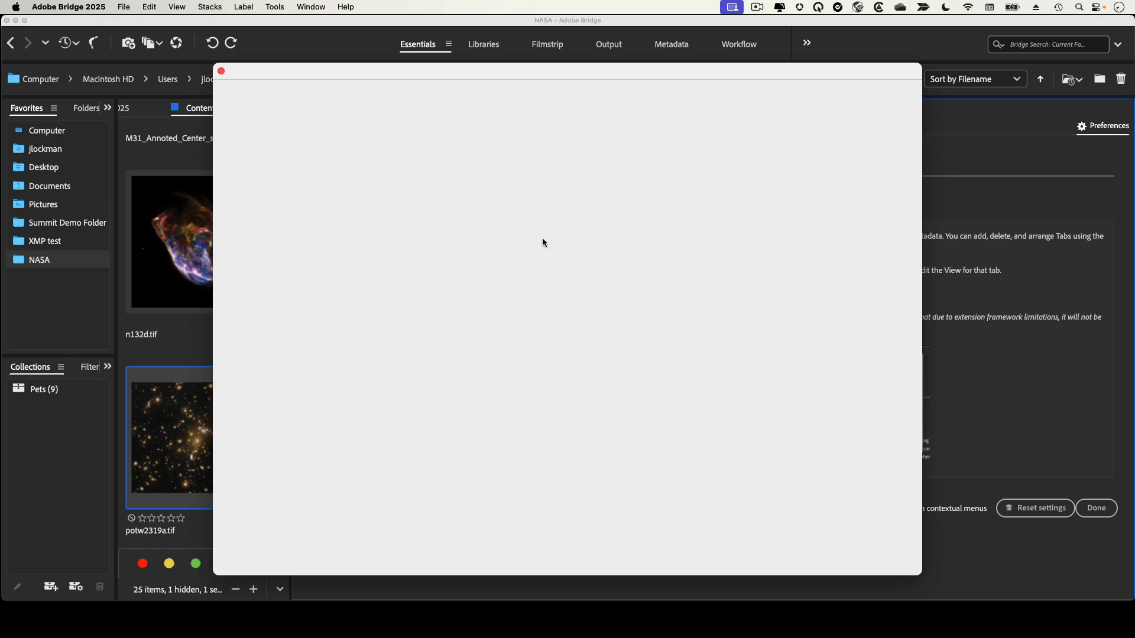
# Move the CombinedName field directly below Name, save the view, and close the editor and the preferences.
pyautogui.scroll(-2, 561, 393)
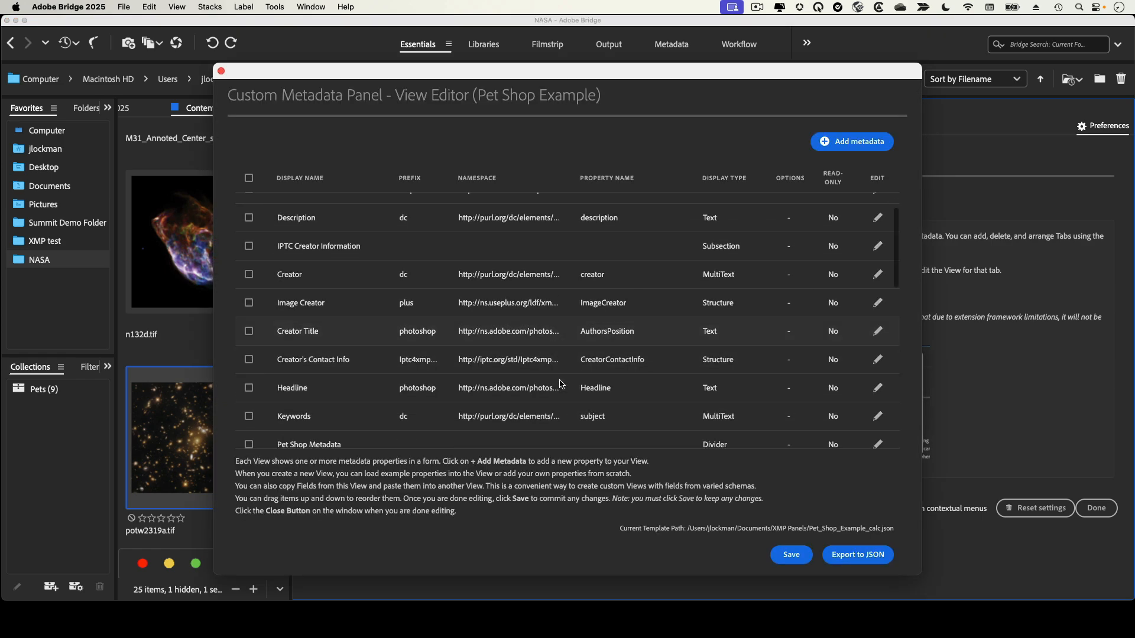
pyautogui.scroll(-10, 560, 385)
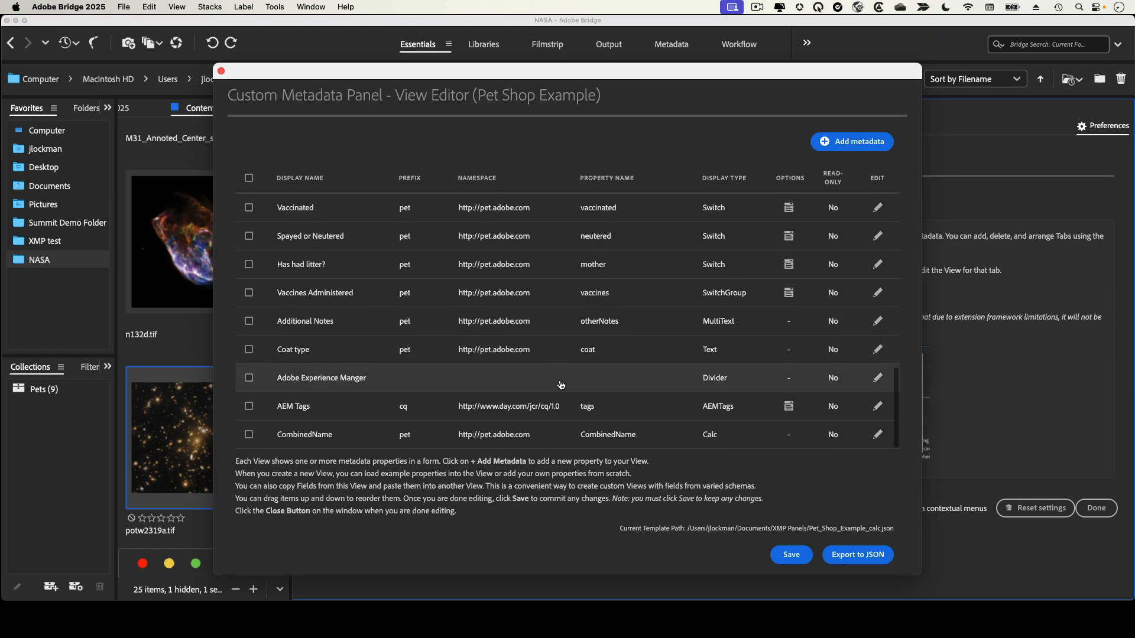
pyautogui.moveTo(373, 439); pyautogui.dragTo(371, 354)
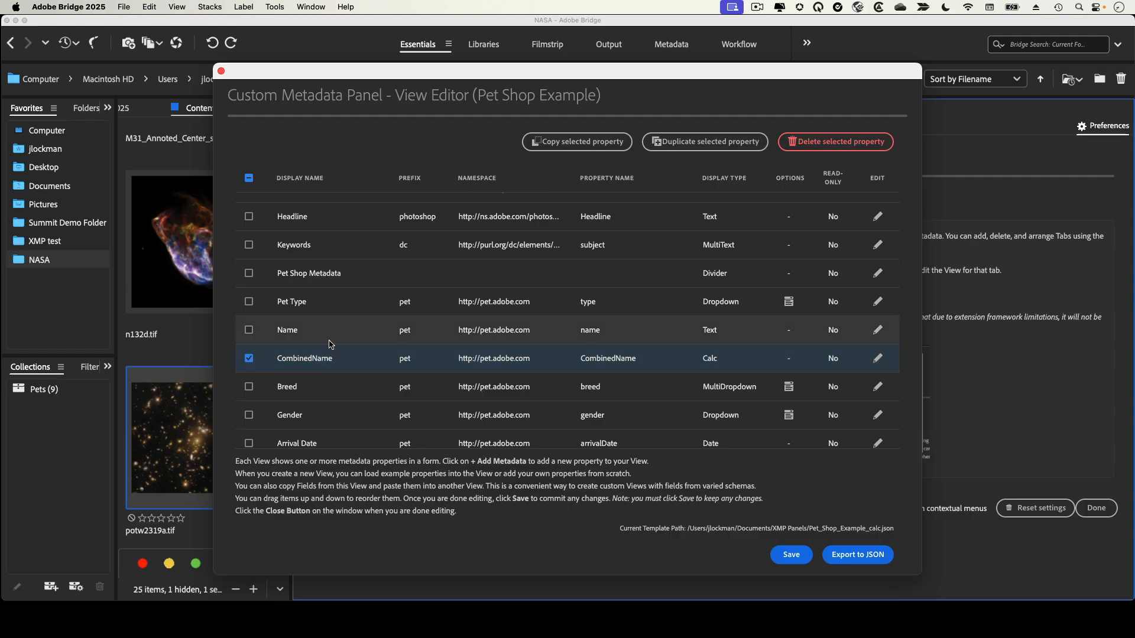
pyautogui.click(797, 555)
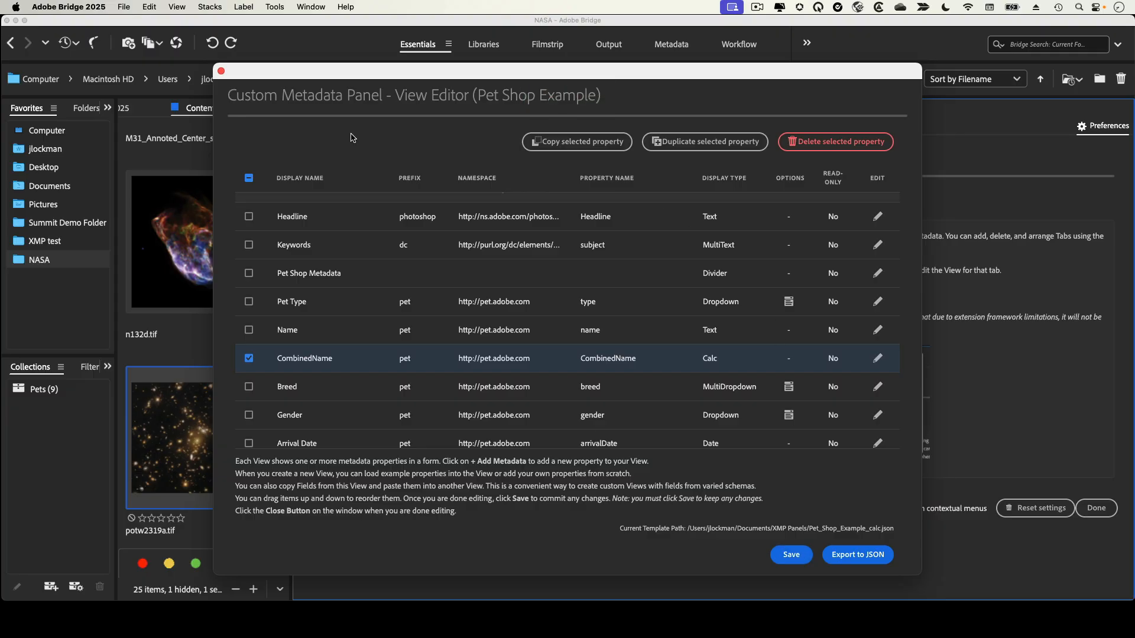
pyautogui.click(221, 72)
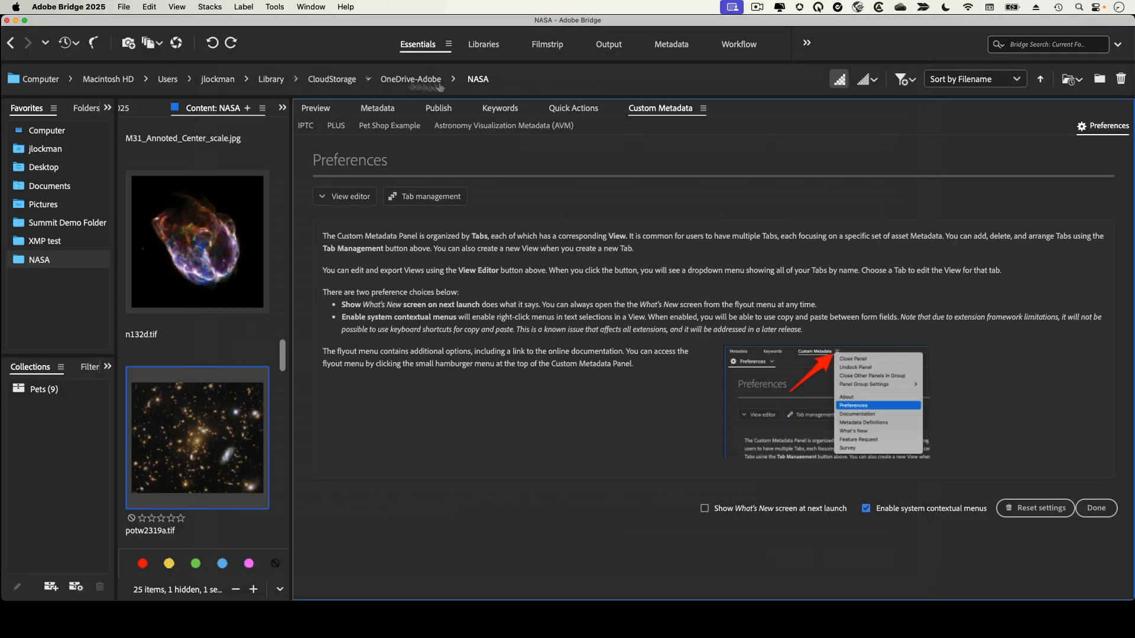
pyautogui.click(1107, 509)
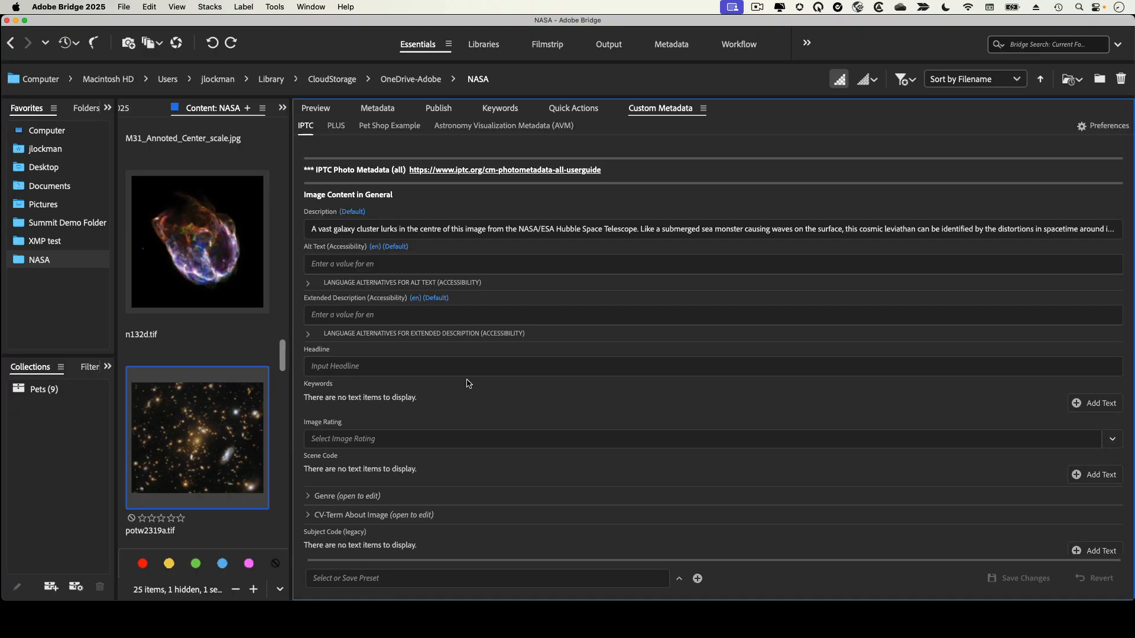
# In the Pet Shop Example form for potw2319a.tif, set Pet Type to Dog and enter Henry as the default Name.
pyautogui.click(381, 128)
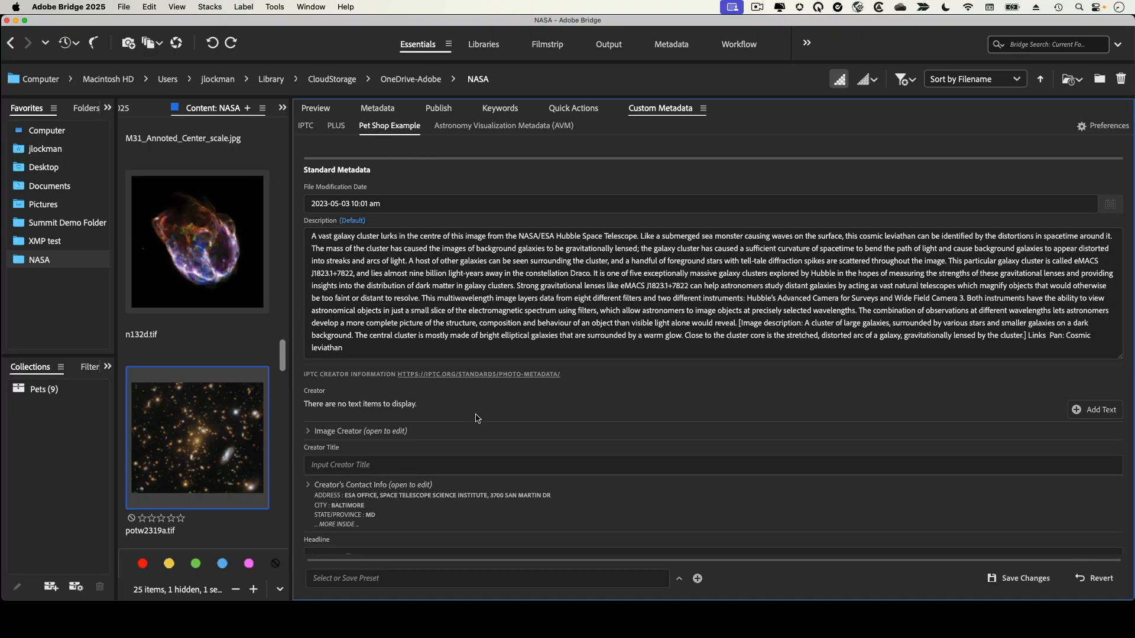
pyautogui.scroll(-8, 477, 418)
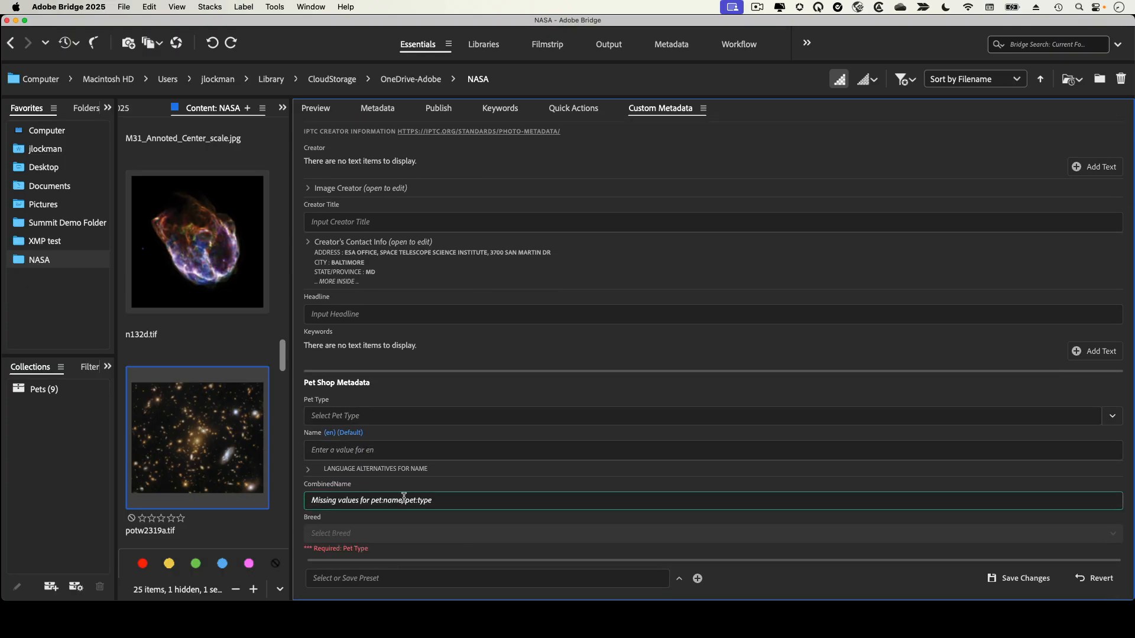
pyautogui.click(397, 414)
pyautogui.click(1112, 417)
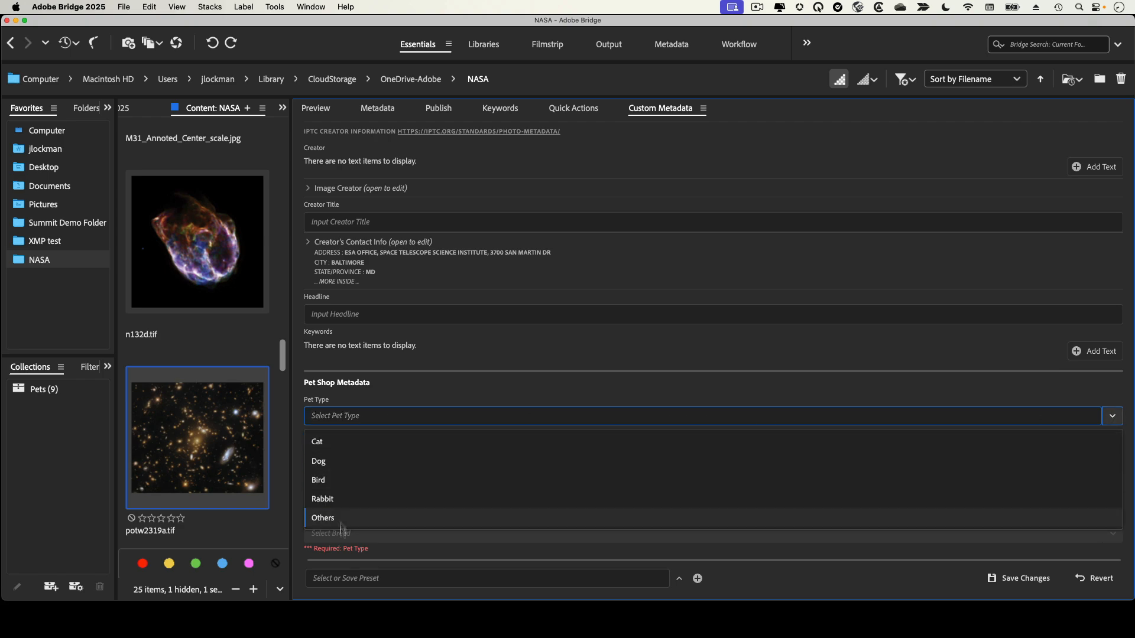
pyautogui.click(334, 467)
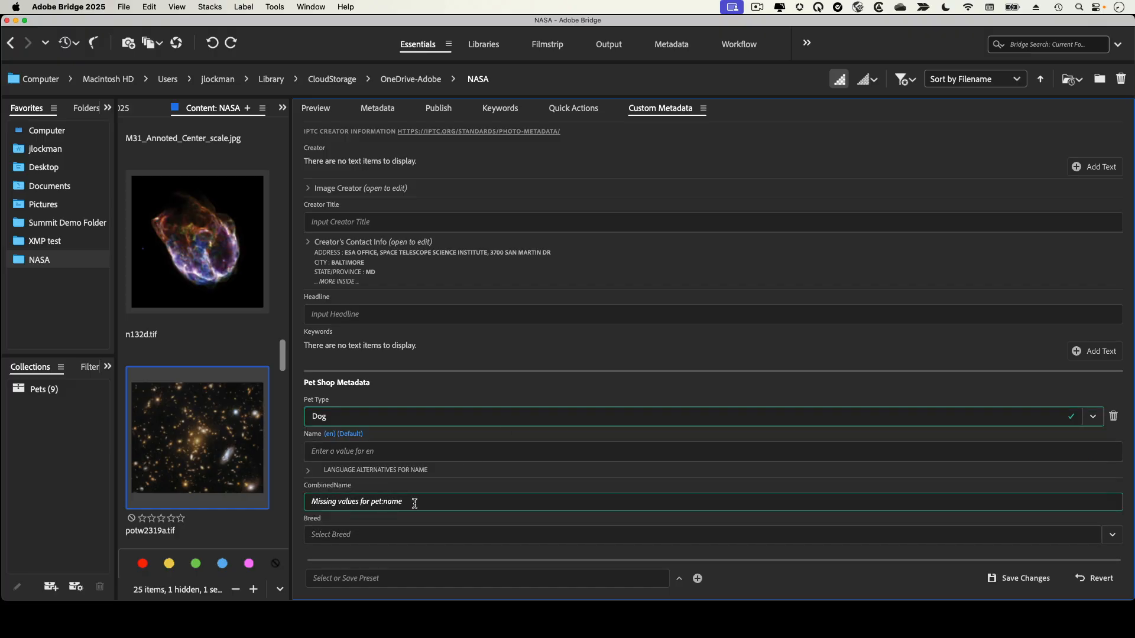
pyautogui.click(392, 453)
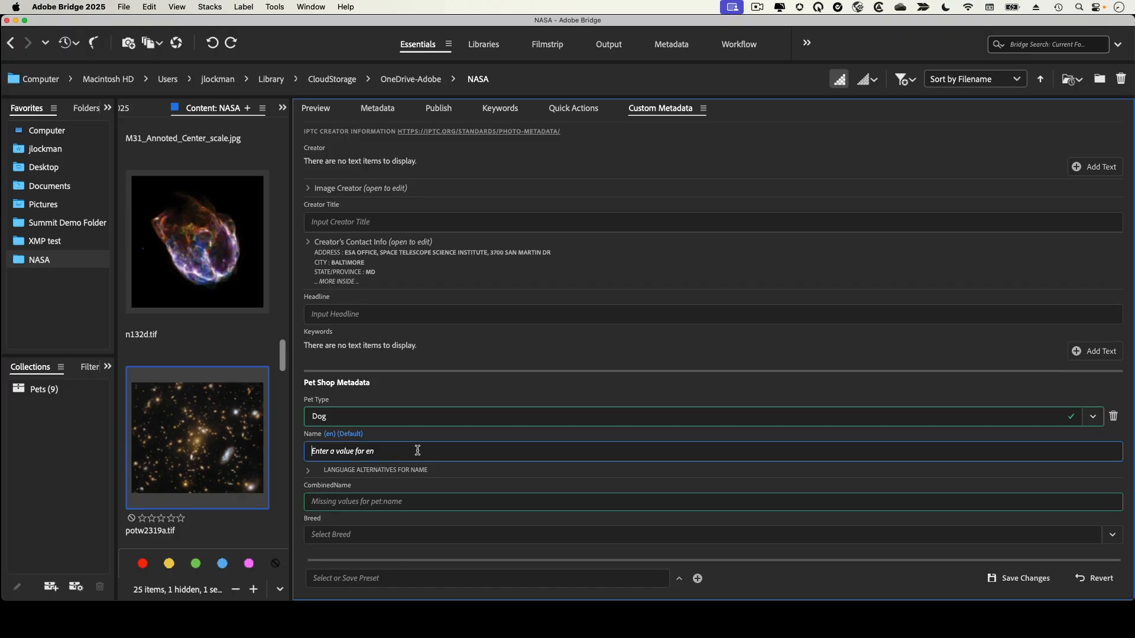
pyautogui.write('Henry')
# Expand the language alternatives for Name, enter Henri for en-gb, save the metadata changes and check the CombinedName field.
pyautogui.click(331, 473)
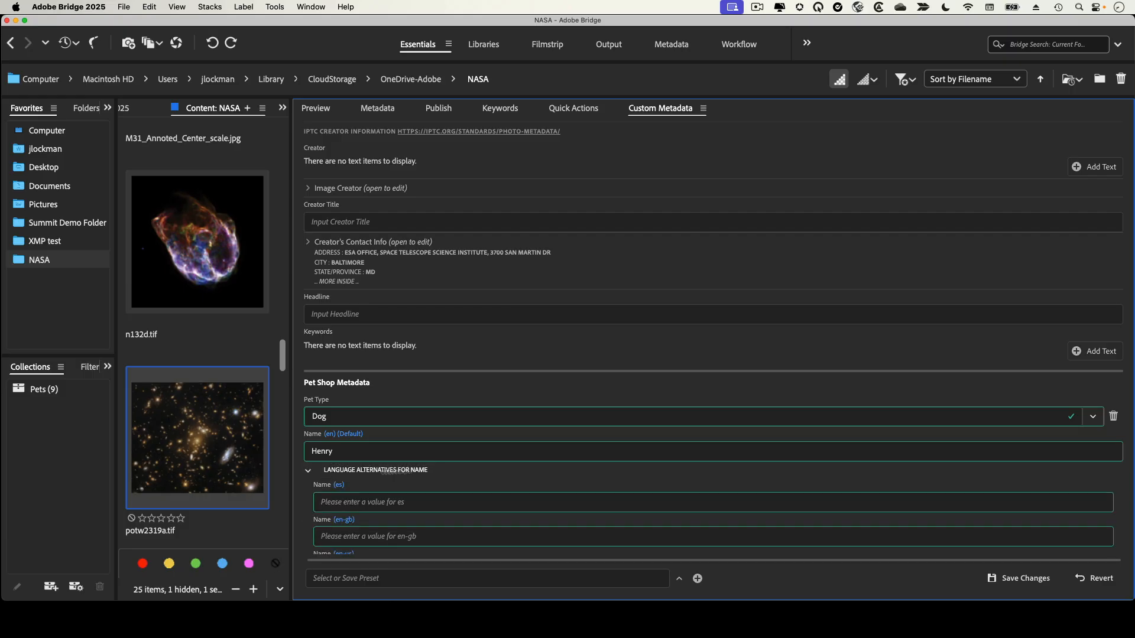
pyautogui.scroll(-3, 490, 465)
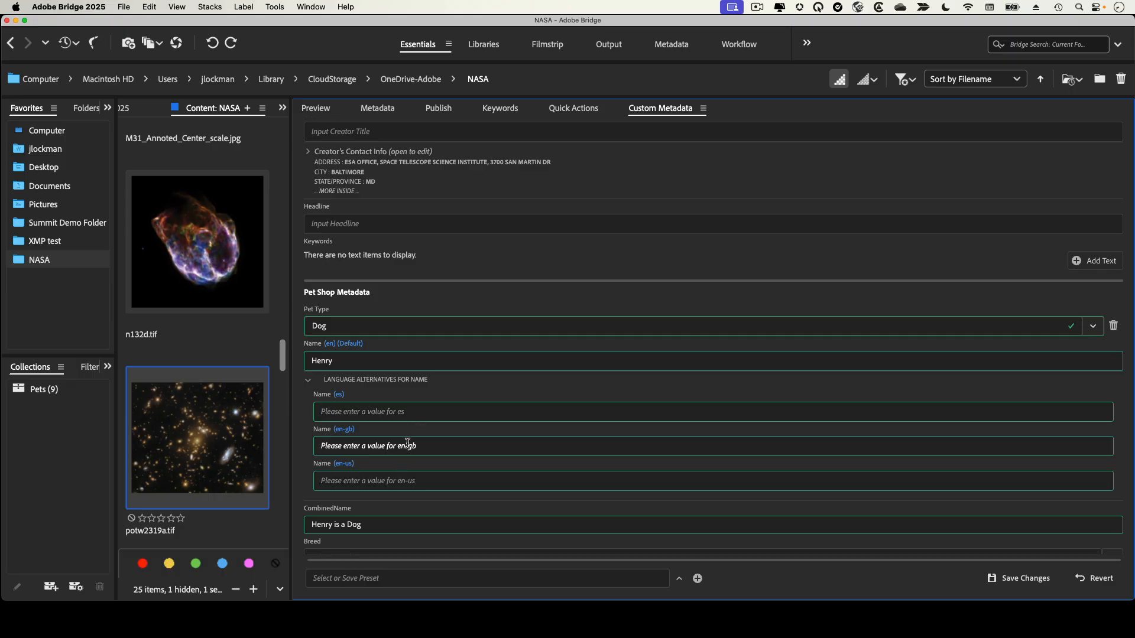
pyautogui.click(445, 445)
pyautogui.write('Henri')
pyautogui.moveTo(376, 362); pyautogui.dragTo(301, 364)
pyautogui.click(373, 522)
pyautogui.scroll(-5, 408, 518)
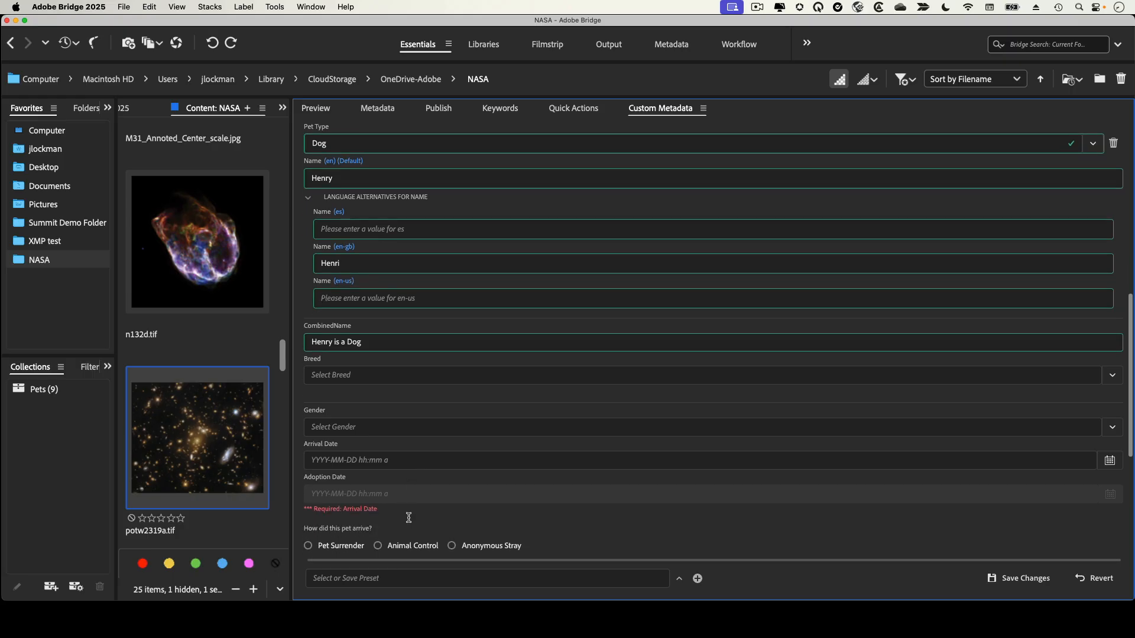
pyautogui.click(1023, 580)
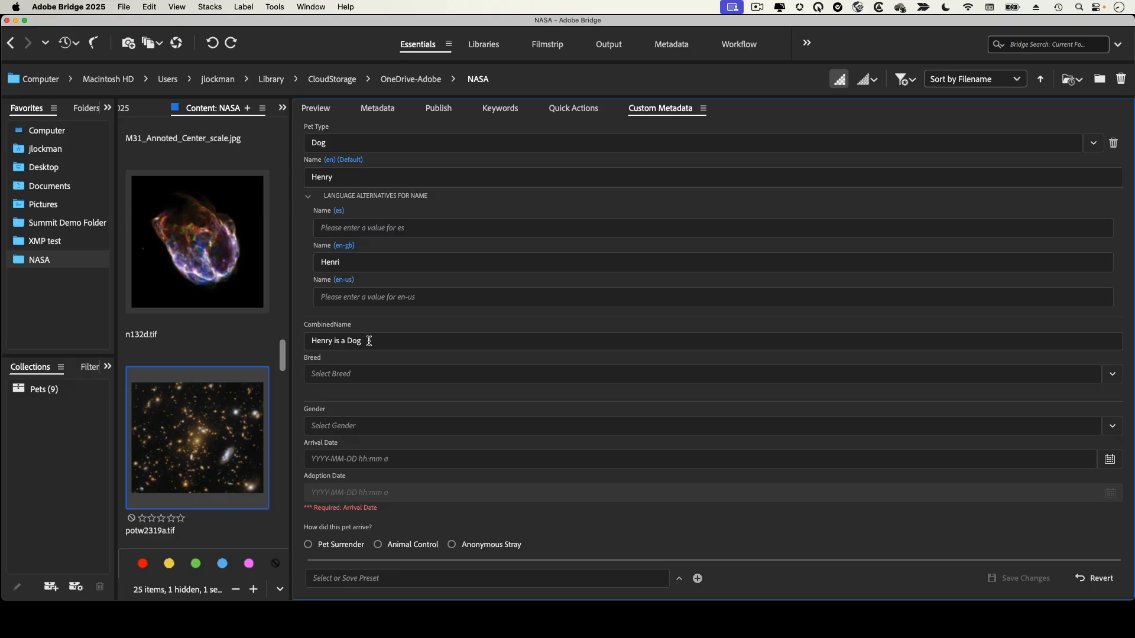
pyautogui.click(369, 341)
pyautogui.click(381, 341)
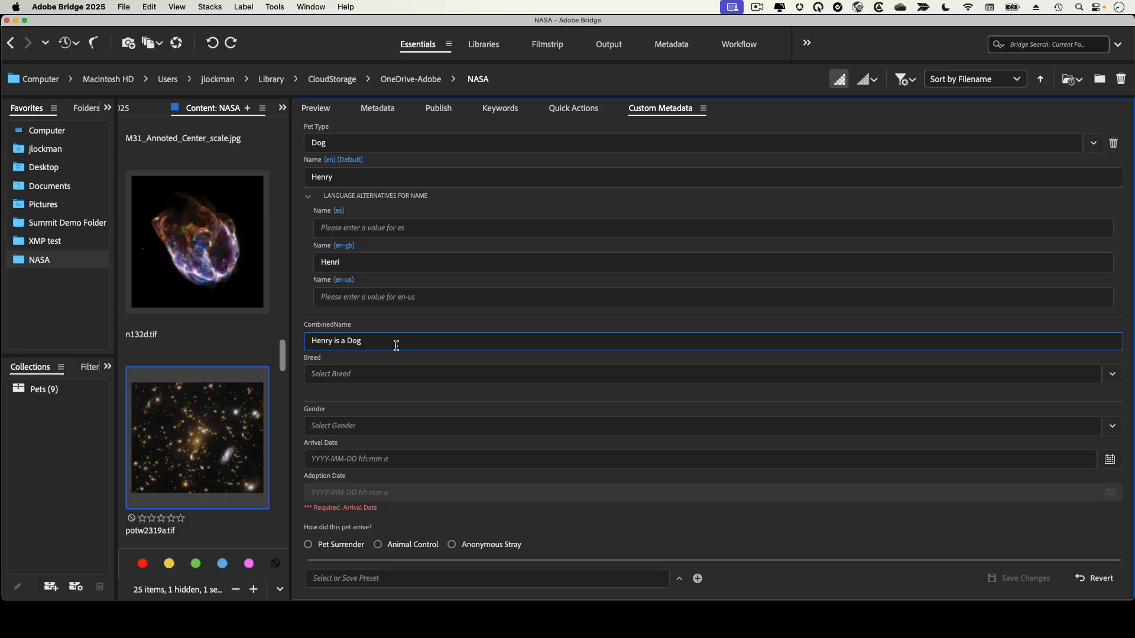
pyautogui.moveTo(376, 342); pyautogui.dragTo(301, 344)
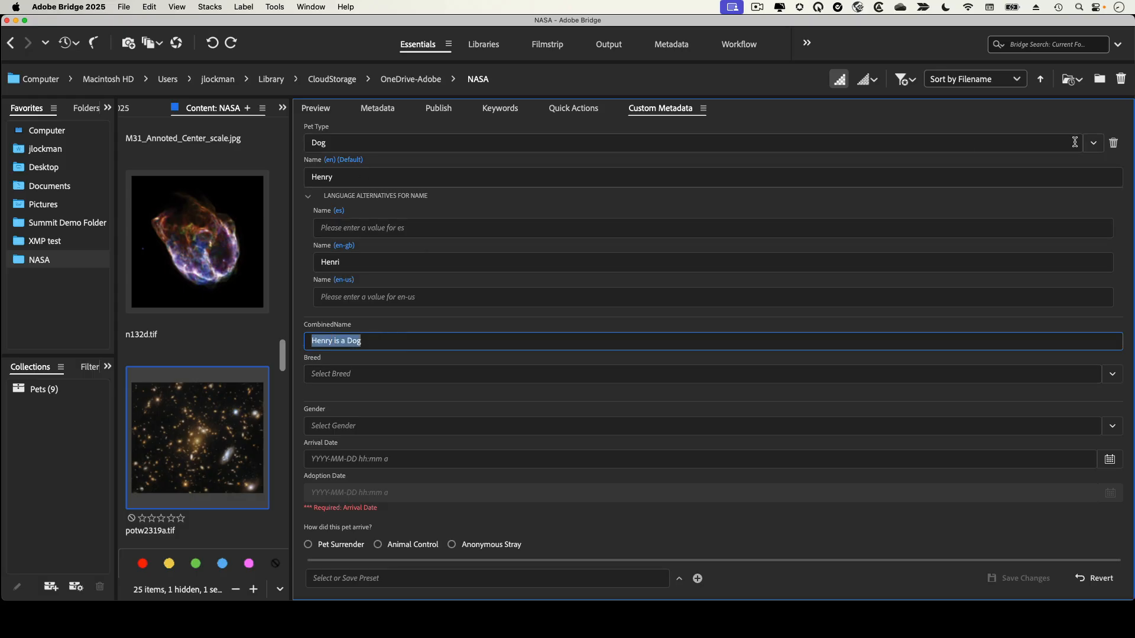
# Change Pet Type to Cat, save the metadata to the file and recheck the CombinedName text.
pyautogui.click(1093, 142)
pyautogui.click(508, 173)
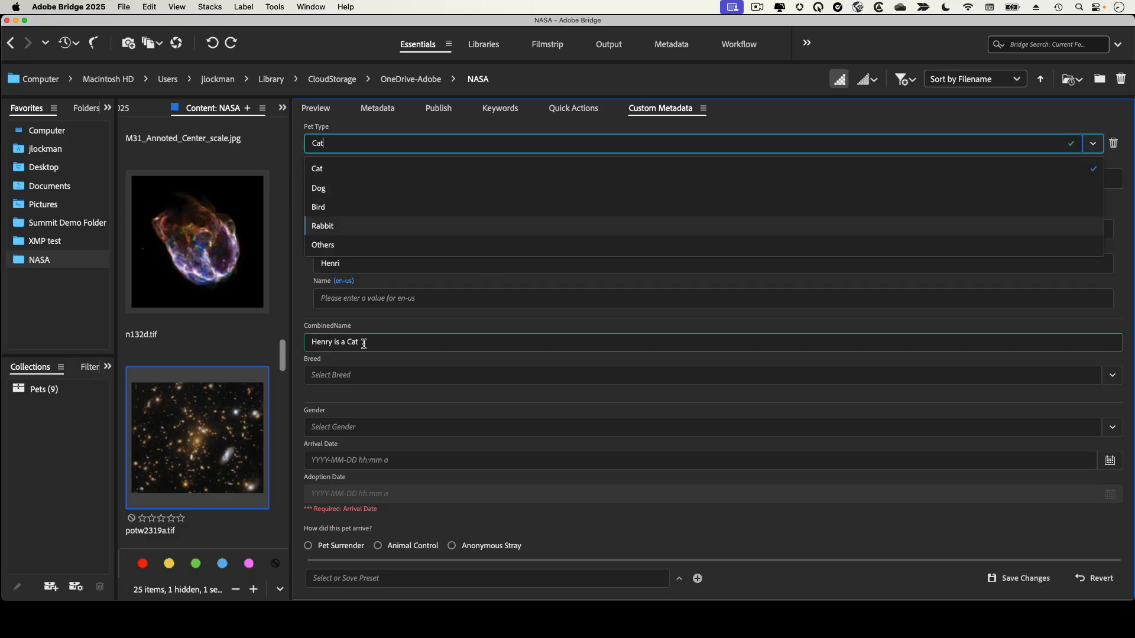
pyautogui.click(681, 368)
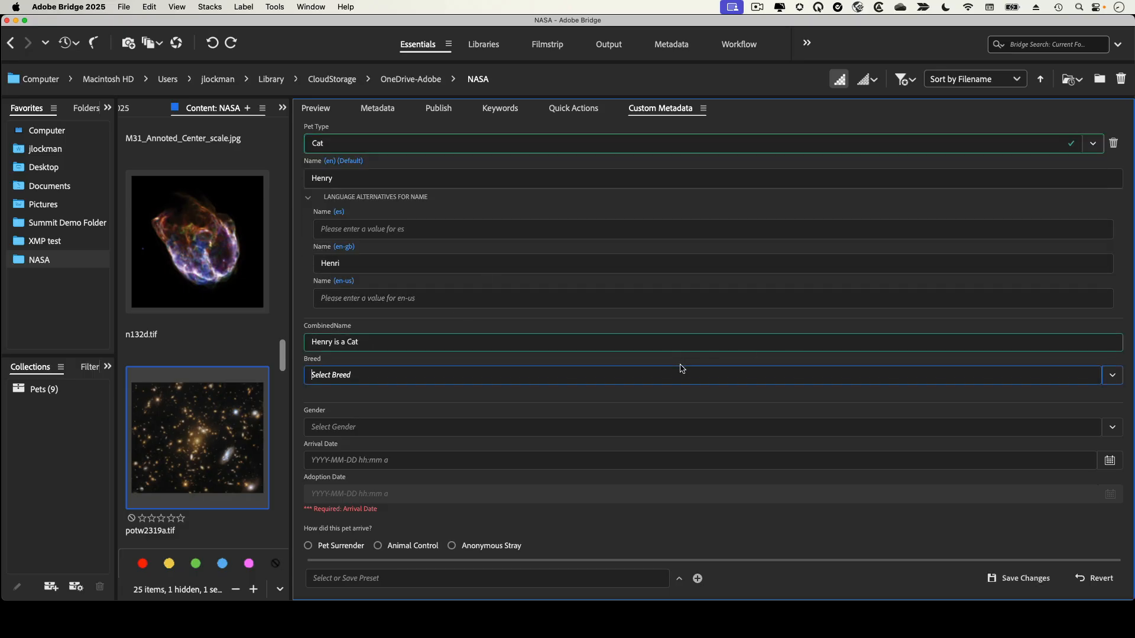
pyautogui.click(1014, 578)
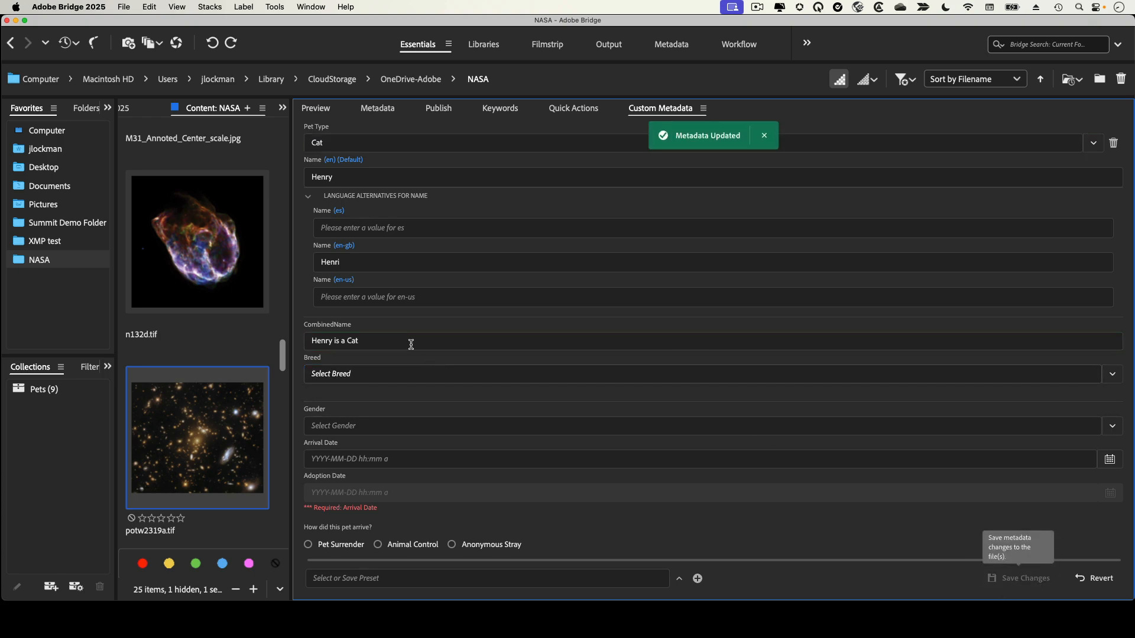
pyautogui.moveTo(411, 342); pyautogui.dragTo(305, 339)
pyautogui.click(363, 337)
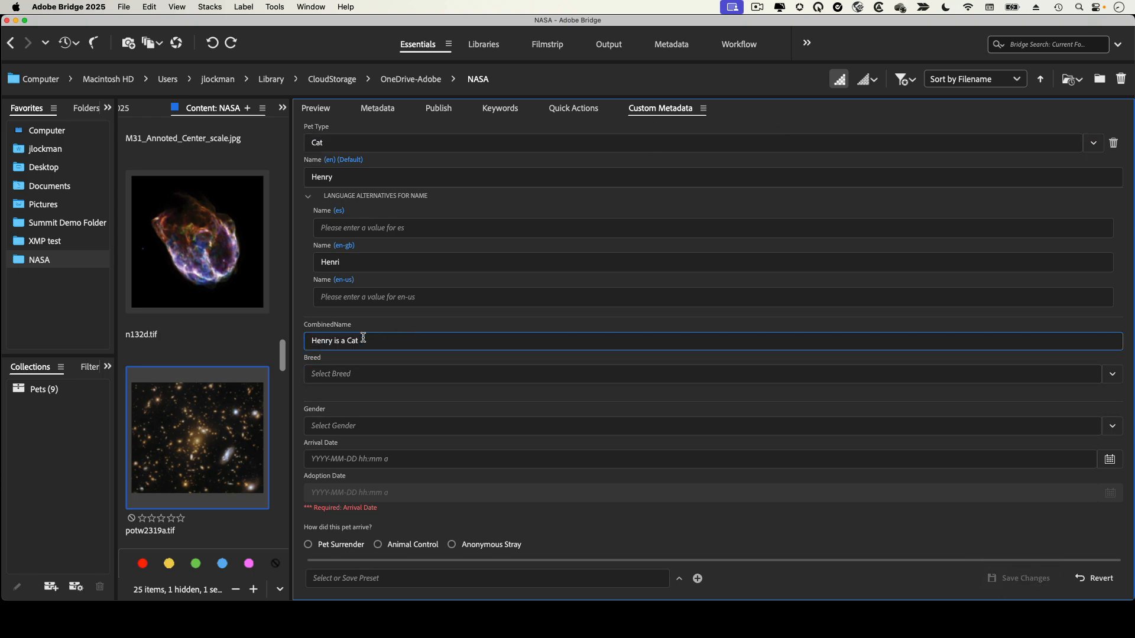